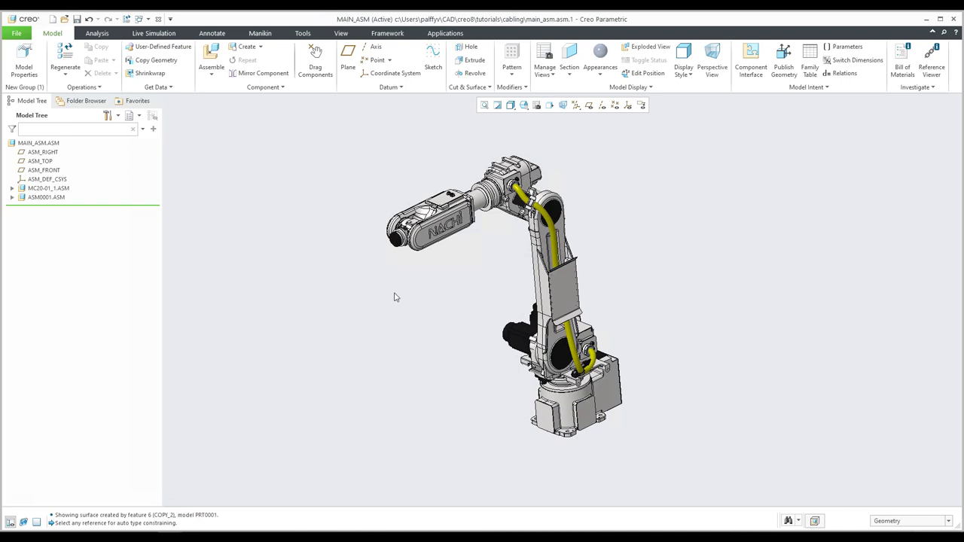
Examine the contents of ASM0001.ASM, including the Copy 1 to Copy 5 surface features in PRT0001.PRT.
click(12, 198)
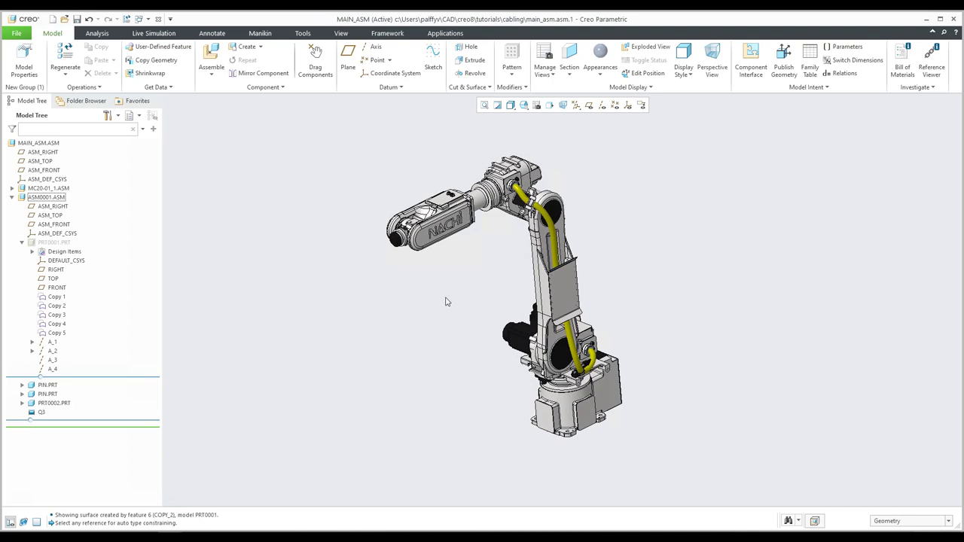
click(57, 298)
shift+click(57, 332)
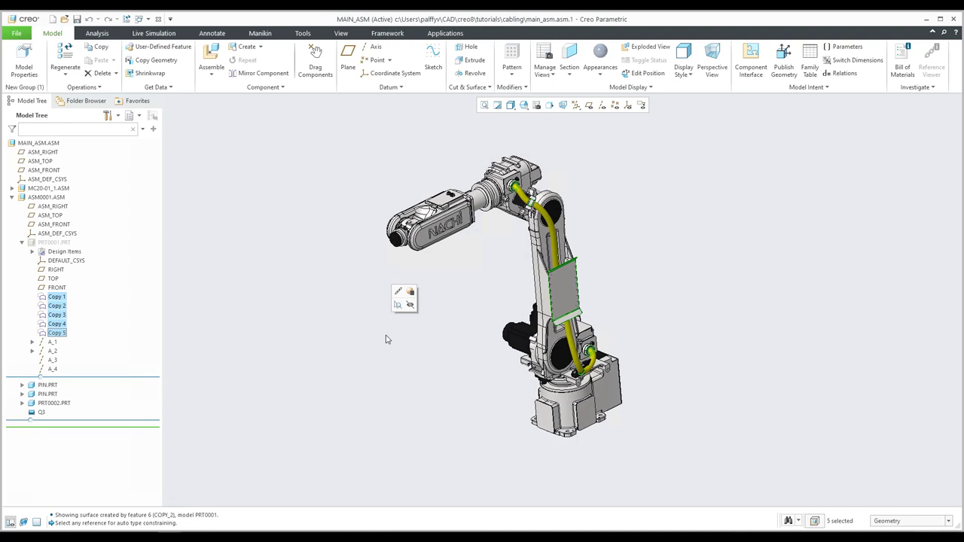
click(372, 347)
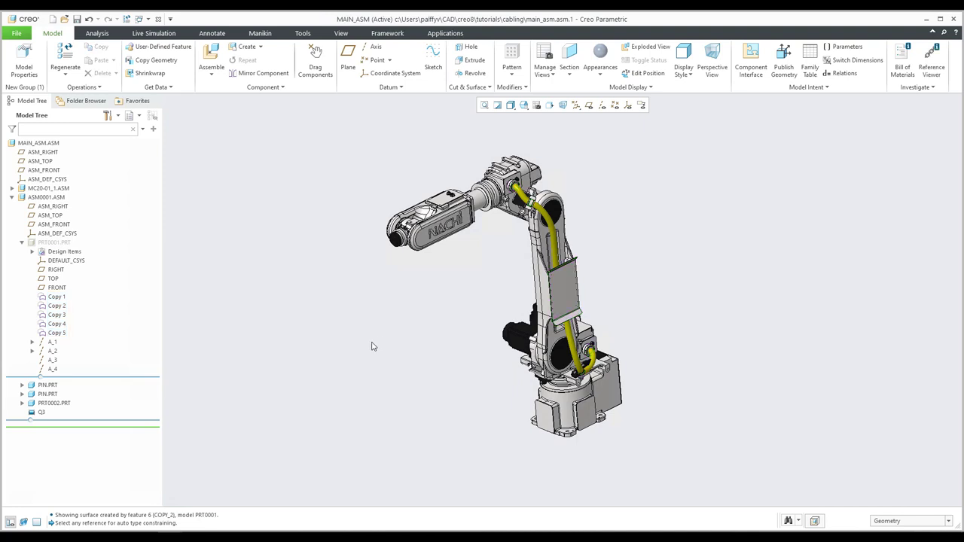
click(50, 198)
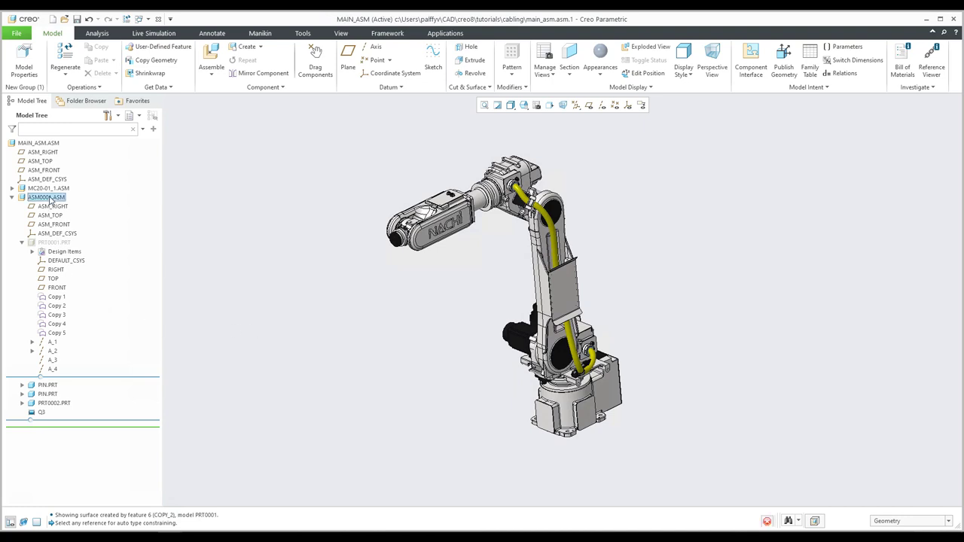
click(12, 197)
click(399, 329)
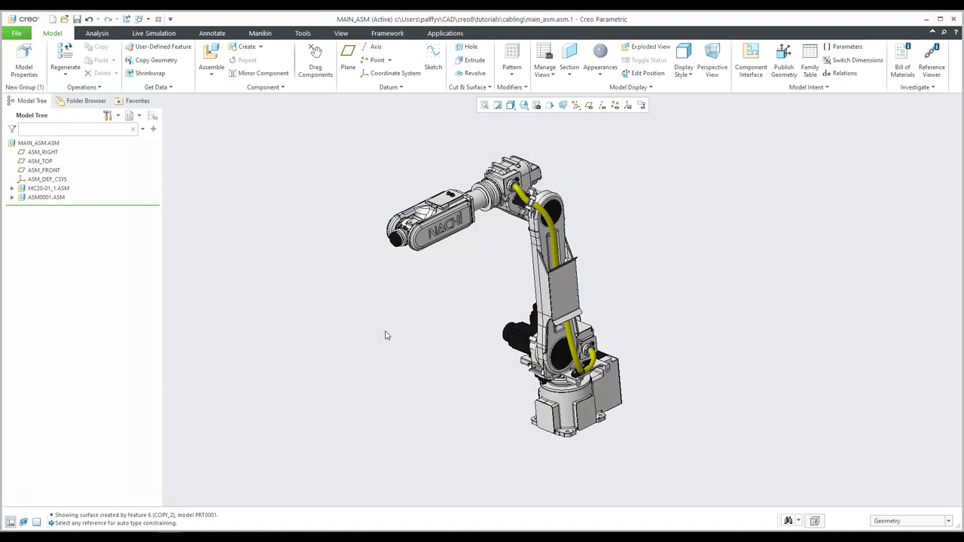
Delete the ASM0001.ASM cable subassembly from the main assembly.
click(42, 197)
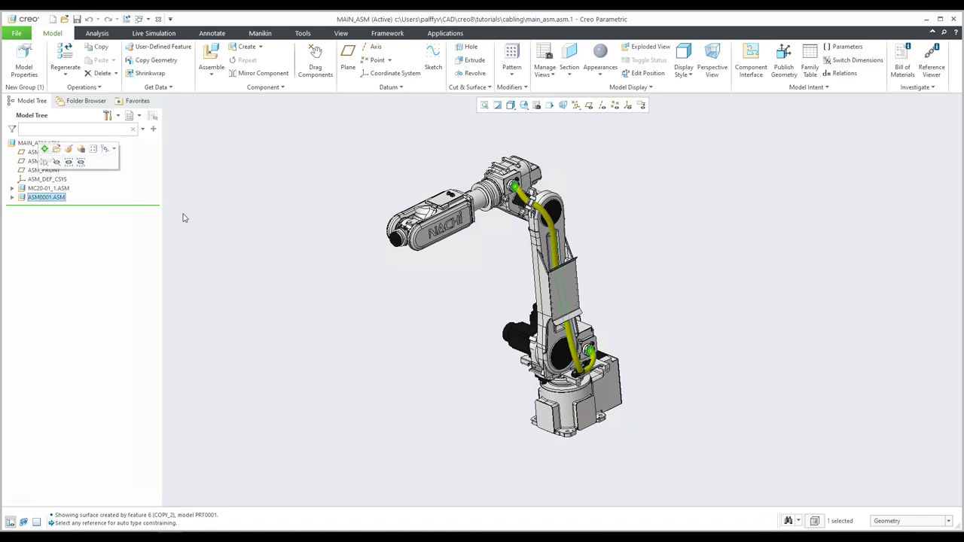
click(432, 288)
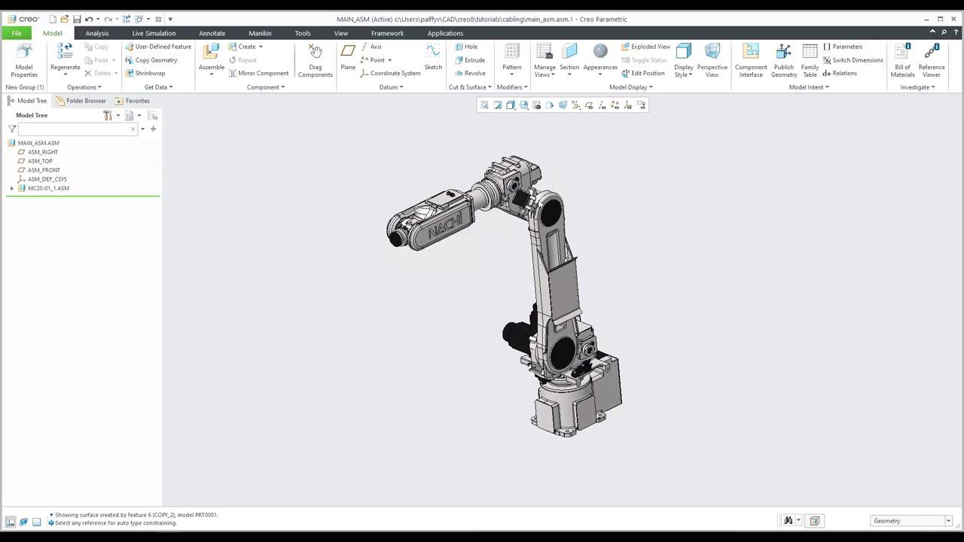
Examine the cable glands and cable clamps at the robot's base and upper arm joint.
scroll(583, 365, up, 5)
middle_drag(582, 366, 591, 332)
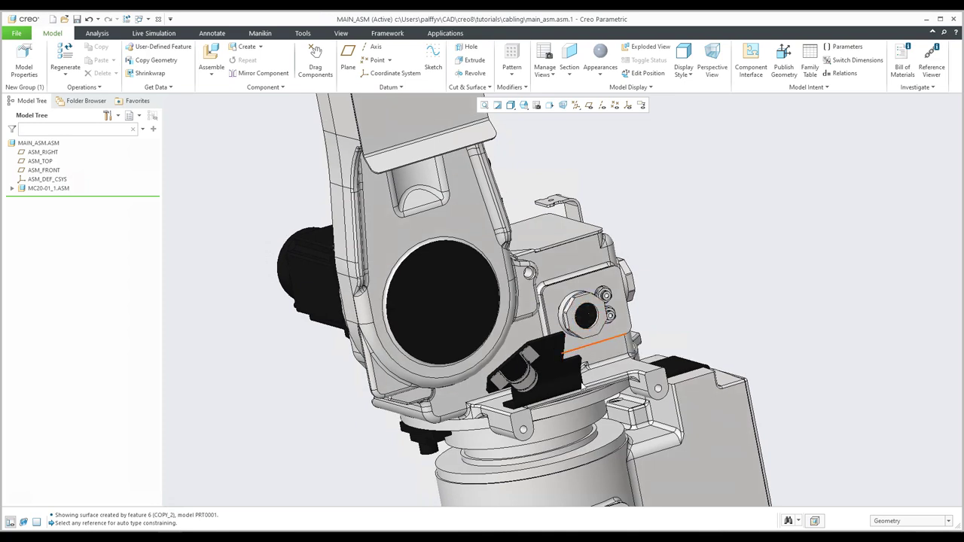
scroll(516, 404, up, 10)
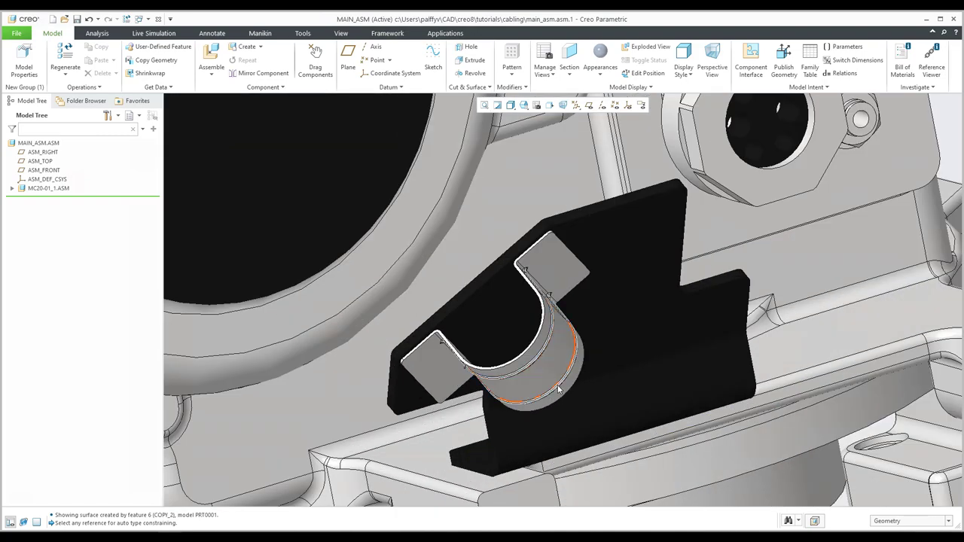
scroll(559, 388, down, 10)
middle_drag(544, 296, 482, 249)
scroll(481, 249, down, 5)
scroll(477, 269, down, 2)
scroll(440, 194, up, 8)
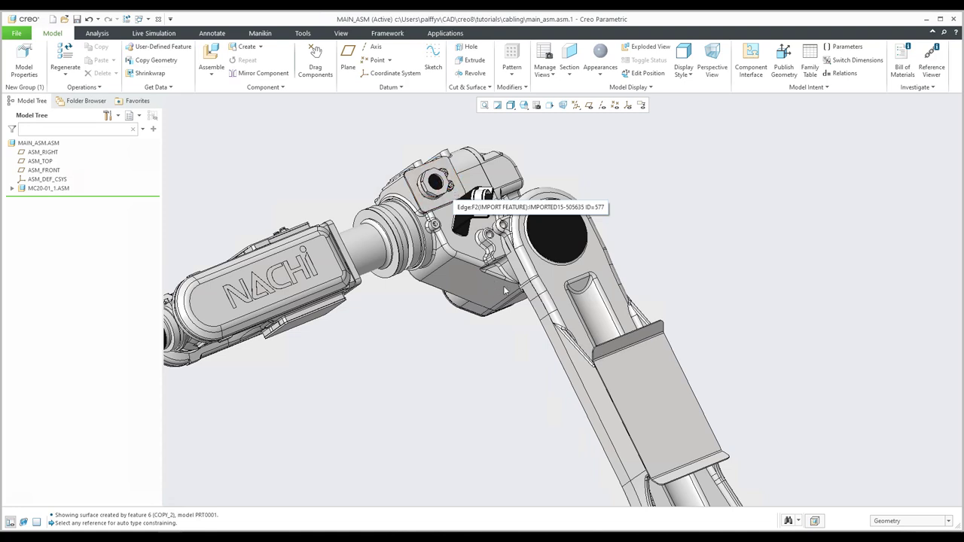
scroll(497, 283, down, 5)
middle_drag(497, 283, 443, 253)
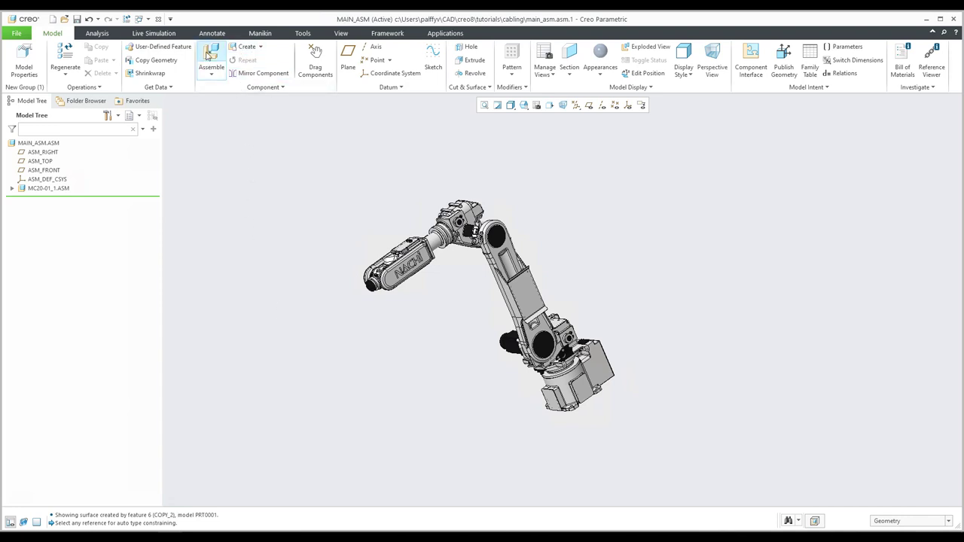
Create the standard subassembly sub001 as a copy of mmks_asm_design_abs.asm and place it with a Default constraint.
click(247, 47)
click(808, 321)
text(sub001)
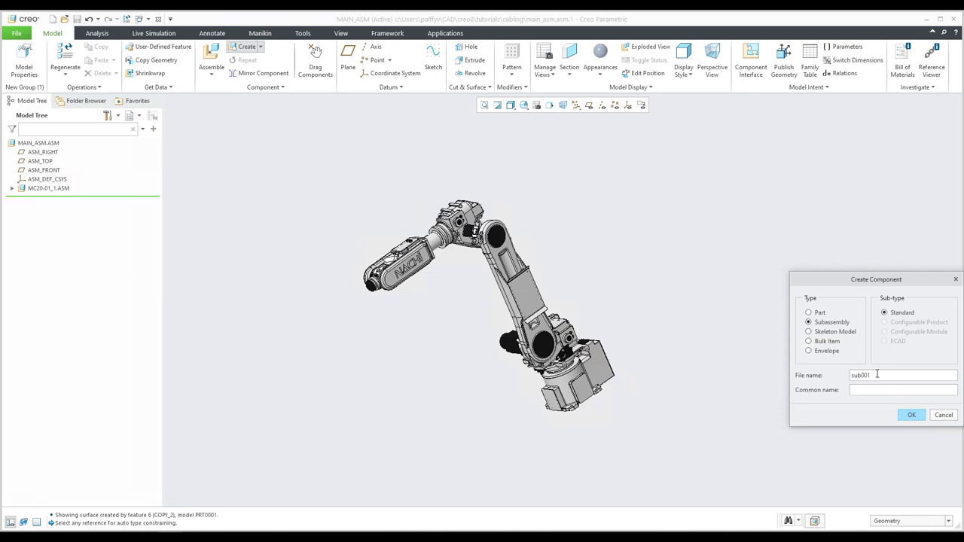
click(911, 415)
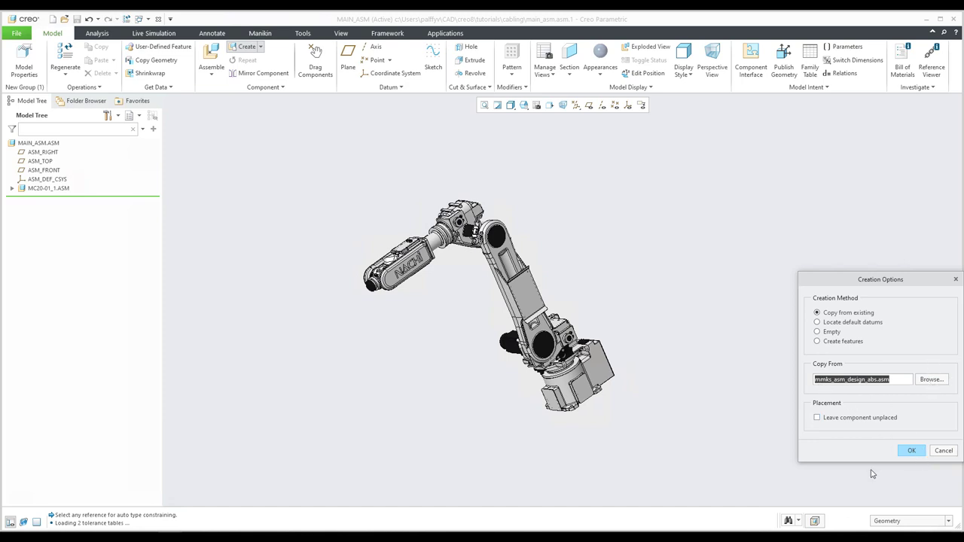
click(911, 450)
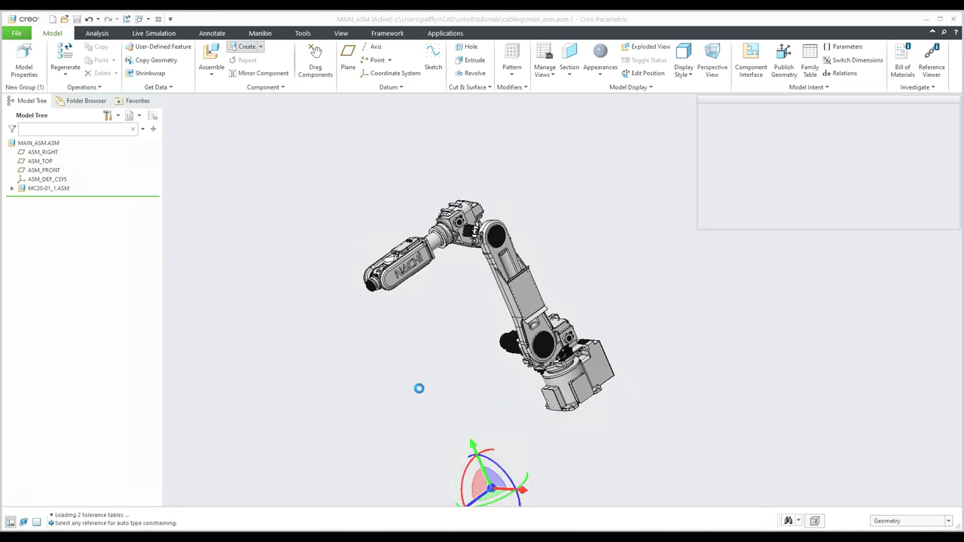
click(304, 144)
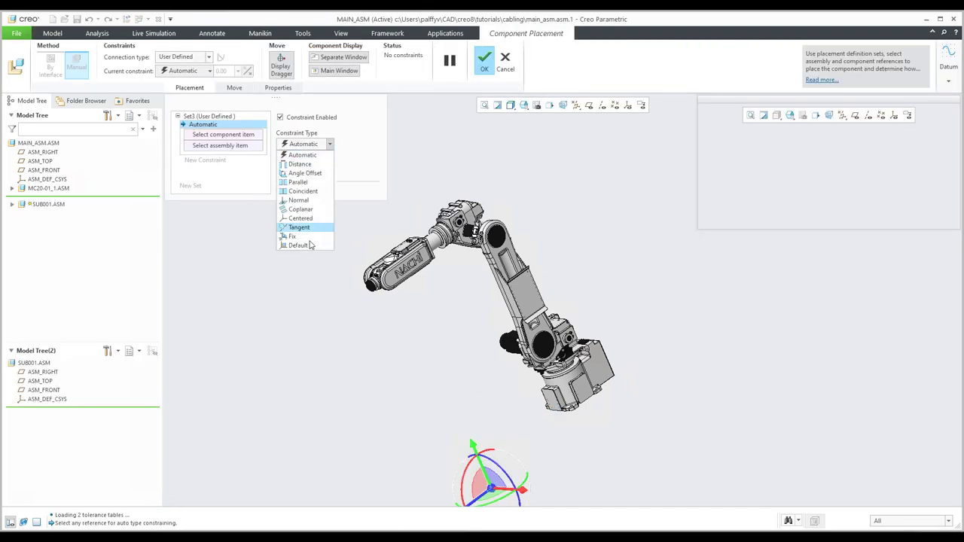
click(297, 246)
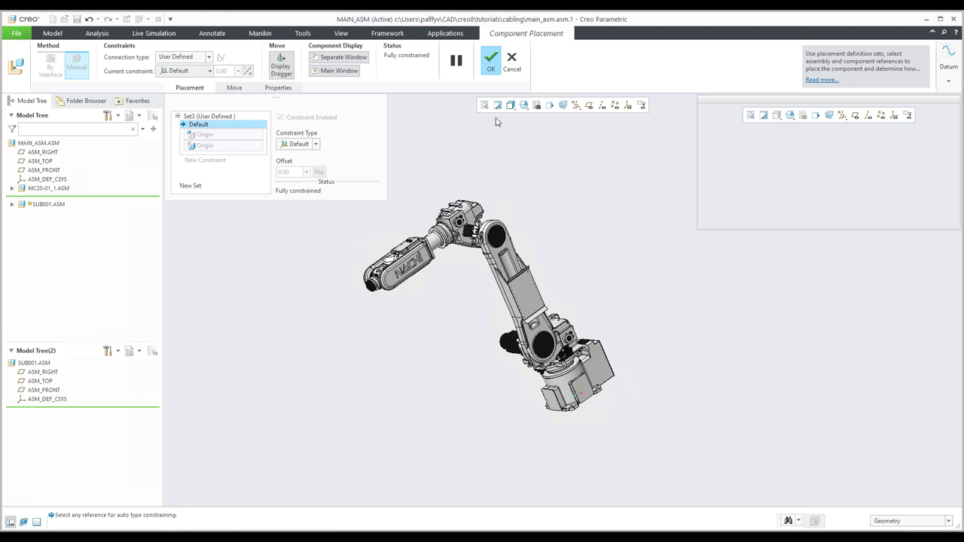
click(490, 61)
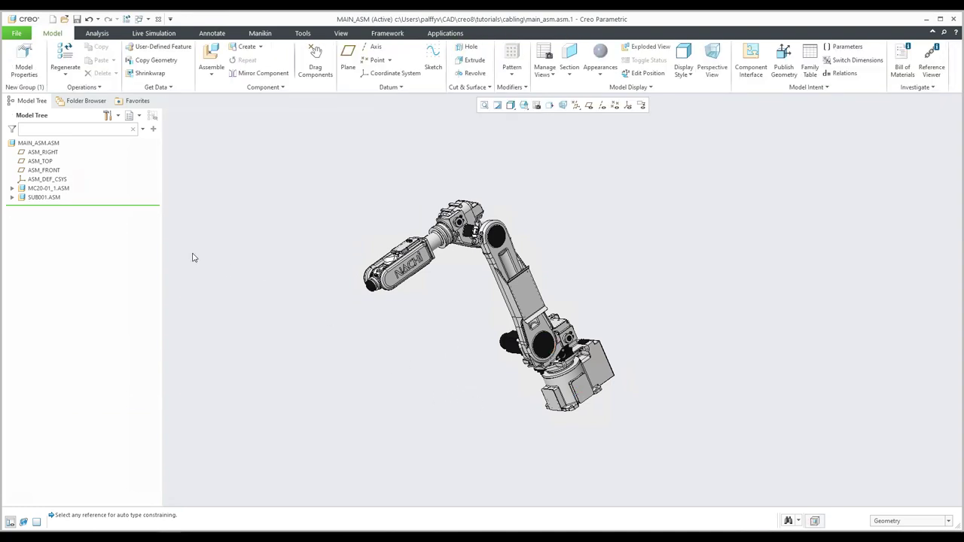
Activate the SUB001.ASM subassembly for editing within the main assembly.
click(44, 197)
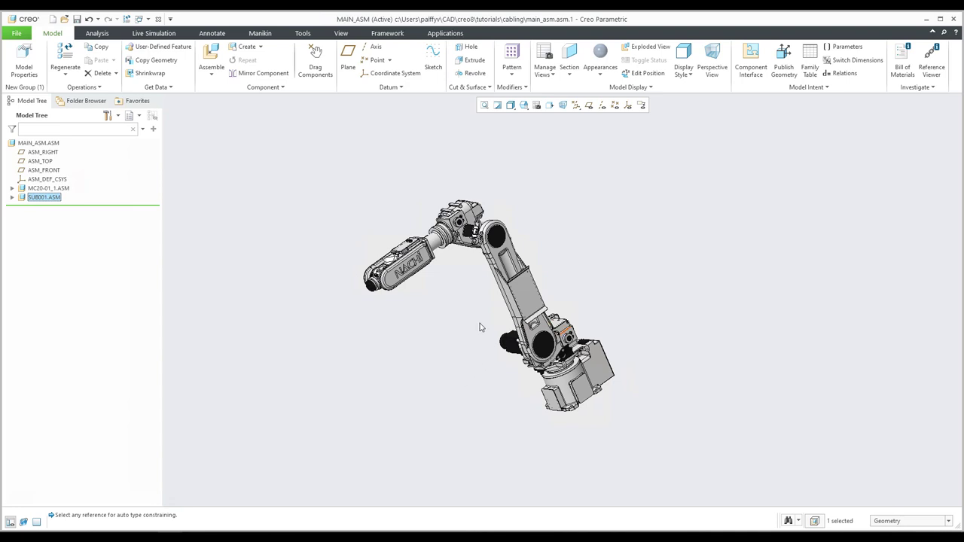
middle_drag(484, 329, 490, 323)
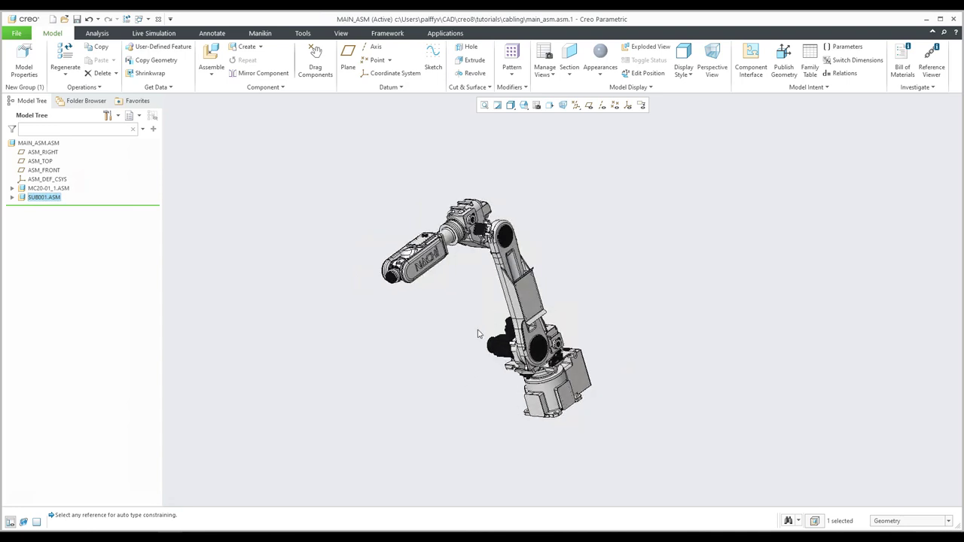
click(12, 198)
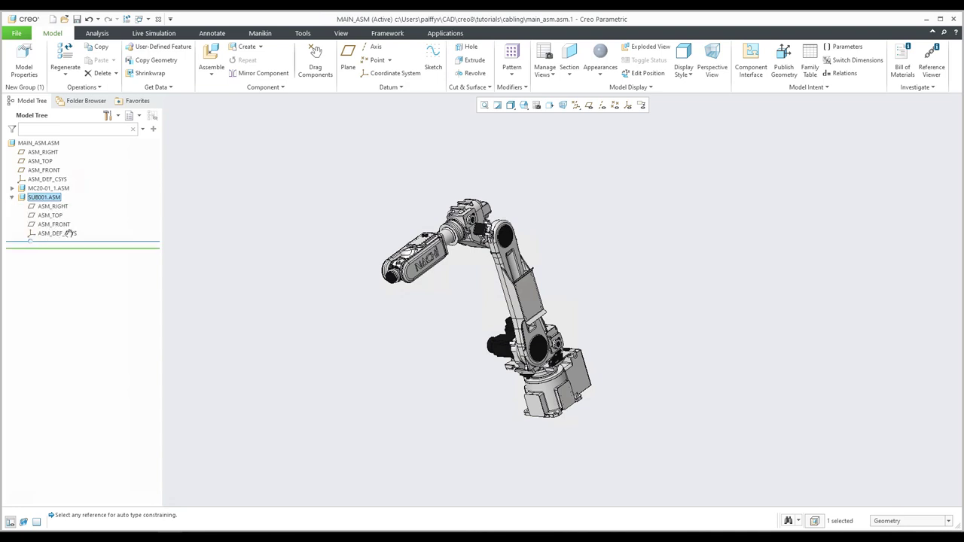
right_click(37, 195)
click(40, 166)
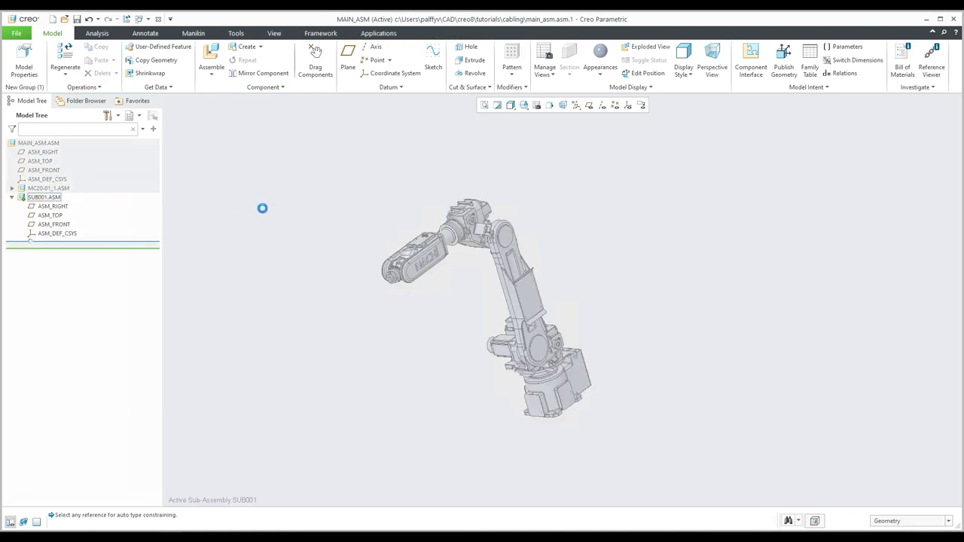
Create a solid part named copy-01 inside SUB001.ASM and place it with a Default constraint.
click(248, 48)
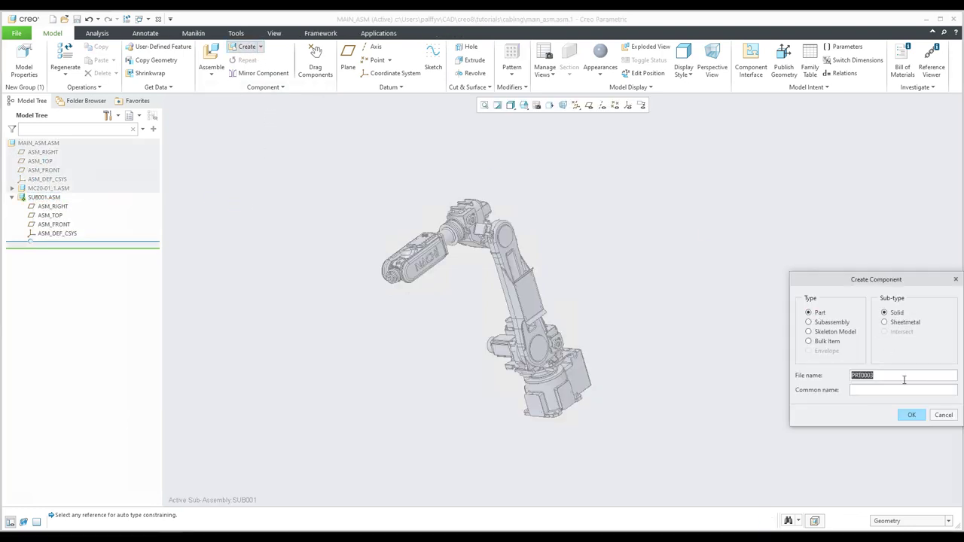
text(copy-01)
click(911, 415)
click(910, 450)
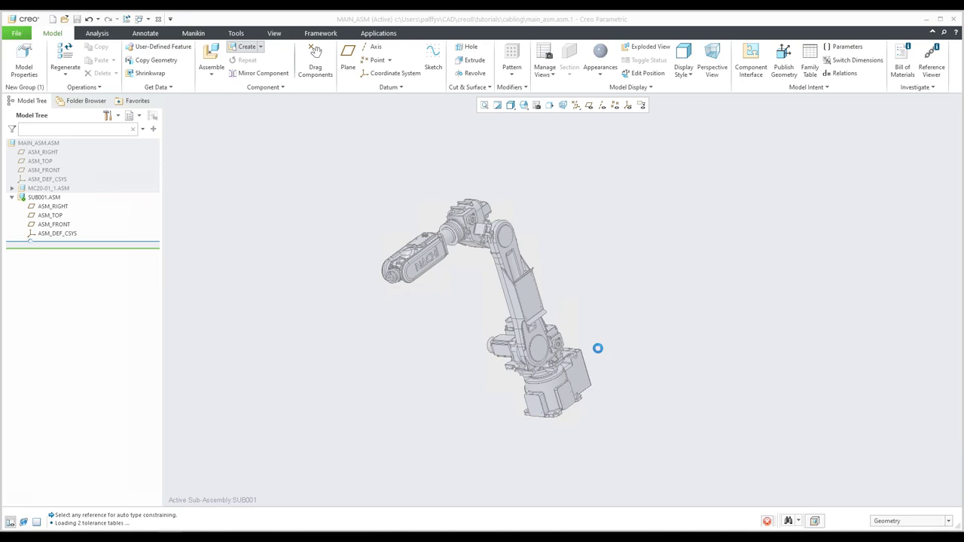
click(293, 145)
click(303, 247)
middle_click(600, 223)
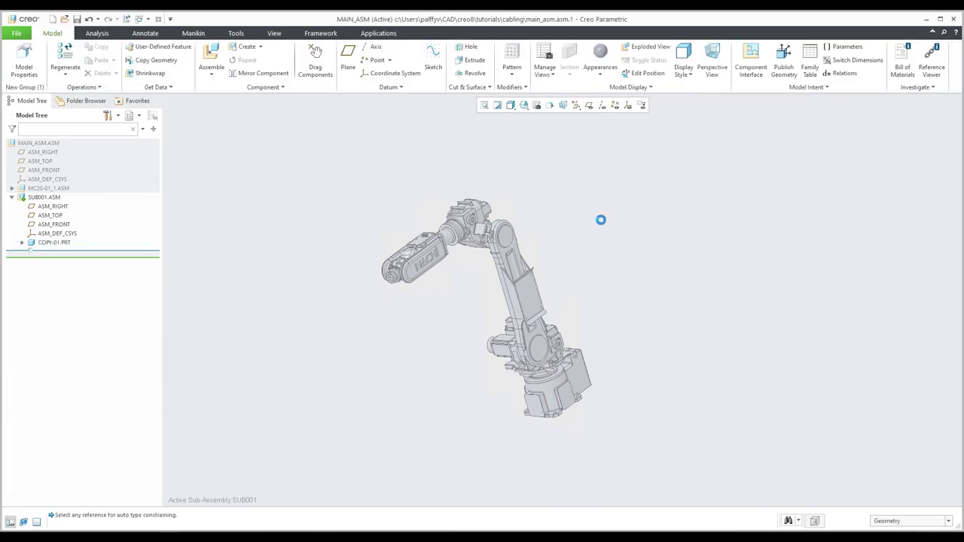
Activate COPY-01.PRT and set the selection filter to Surface.
click(48, 244)
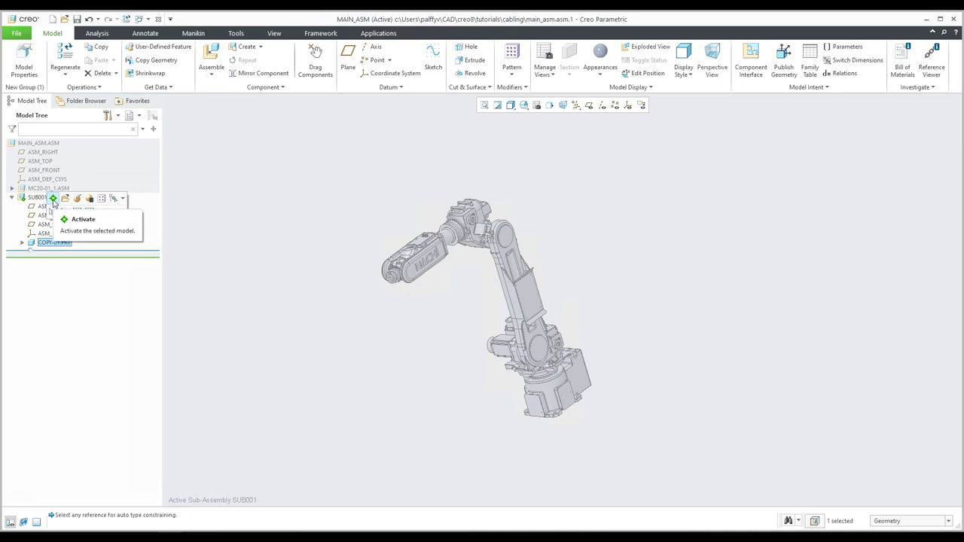
click(53, 198)
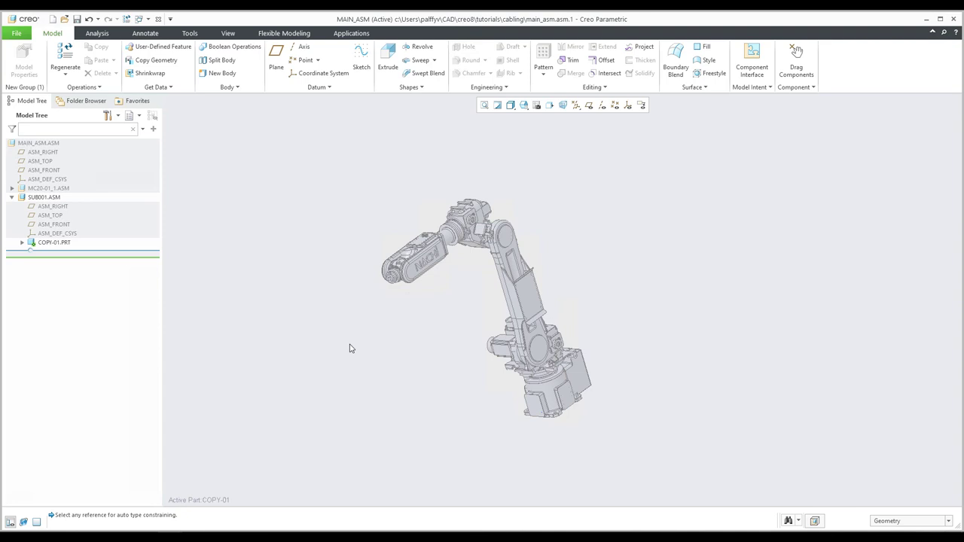
scroll(551, 367, up, 2)
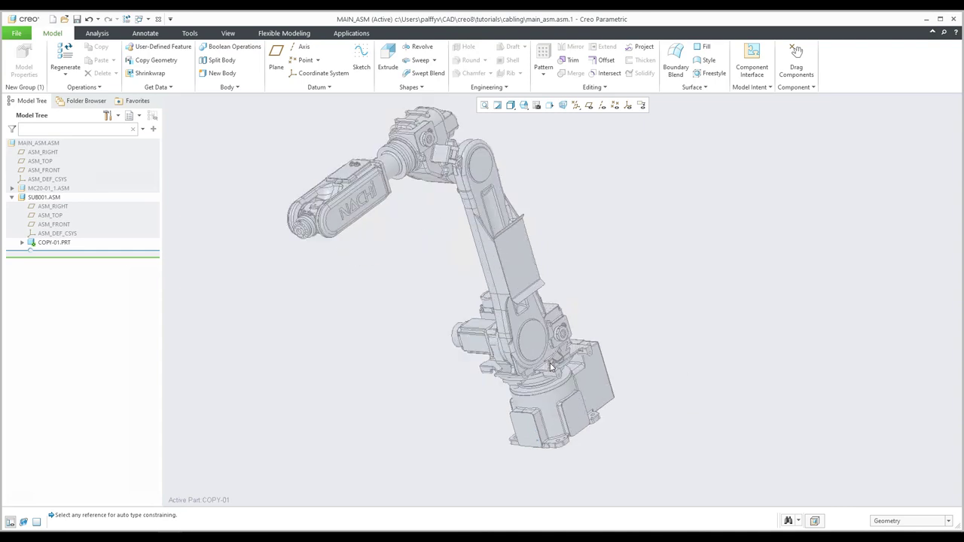
scroll(551, 367, up, 3)
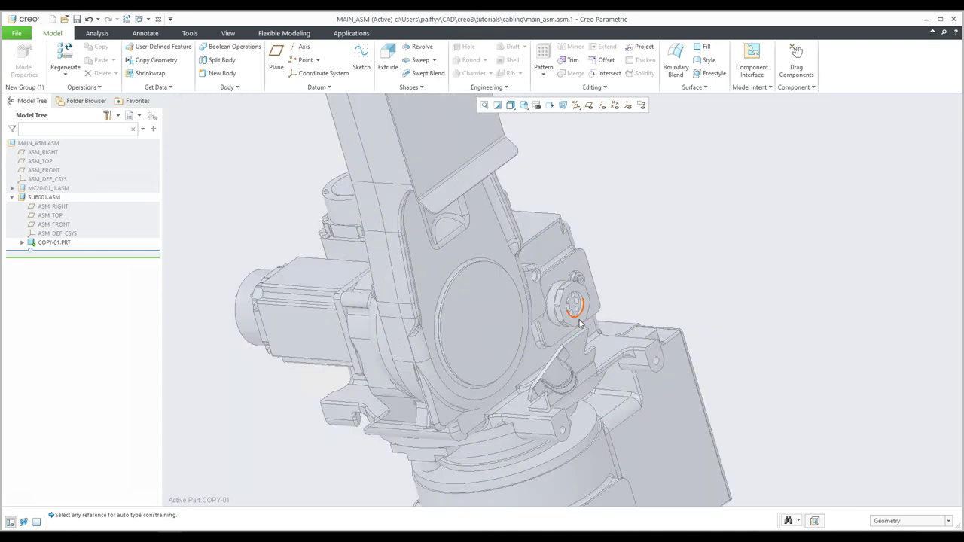
scroll(579, 323, up, 3)
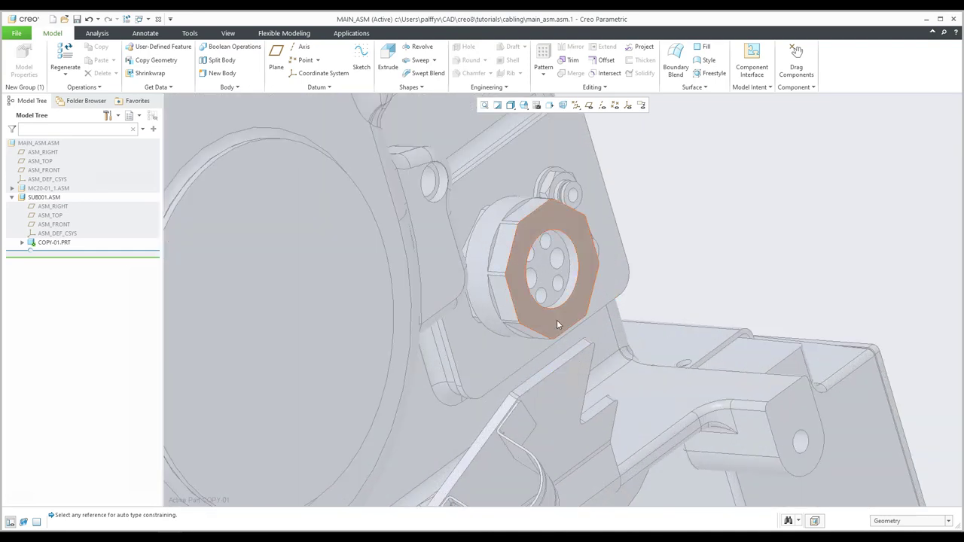
click(884, 522)
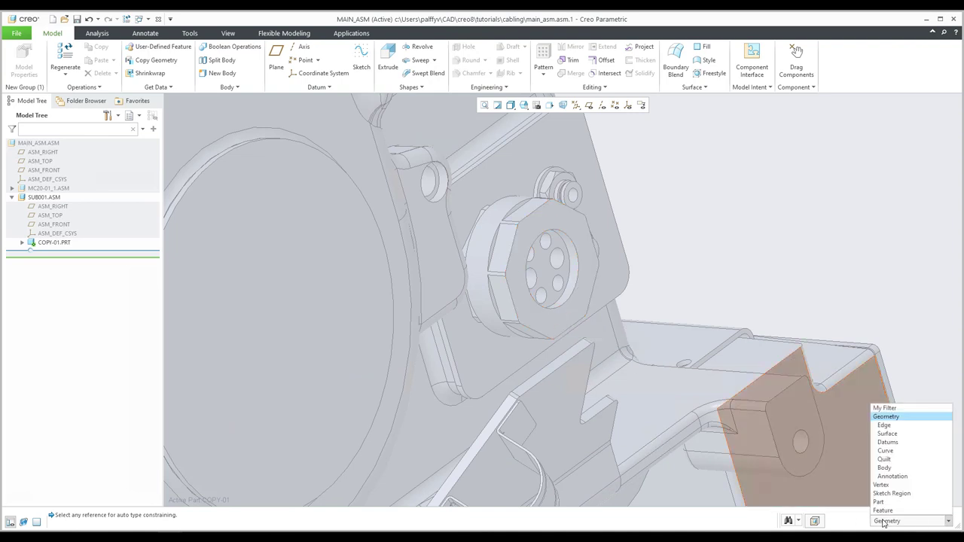
click(887, 434)
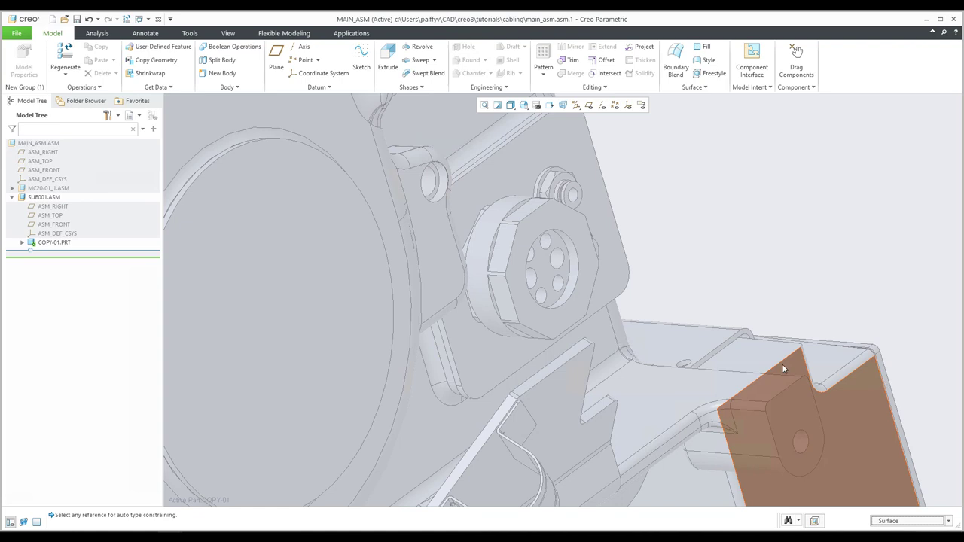
Copy the octagonal ring-shaped end face of the cable gland near the robot's base into COPY-01.PRT.
click(549, 321)
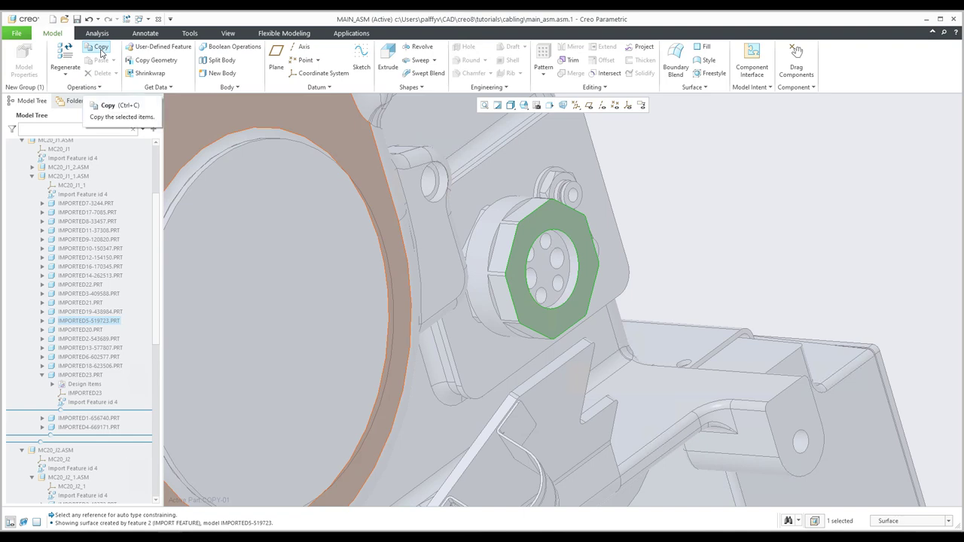
click(101, 50)
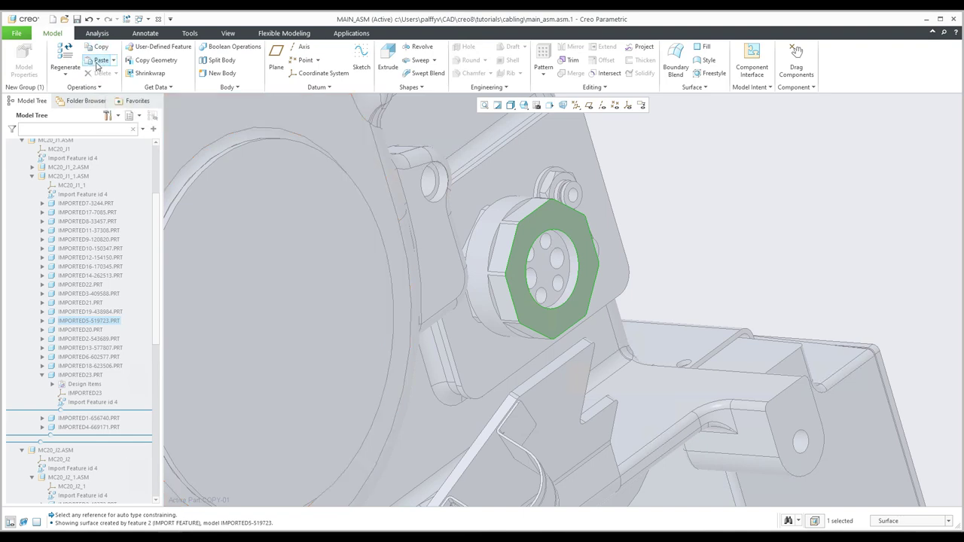
click(97, 64)
middle_click(633, 183)
key(ctrl+d)
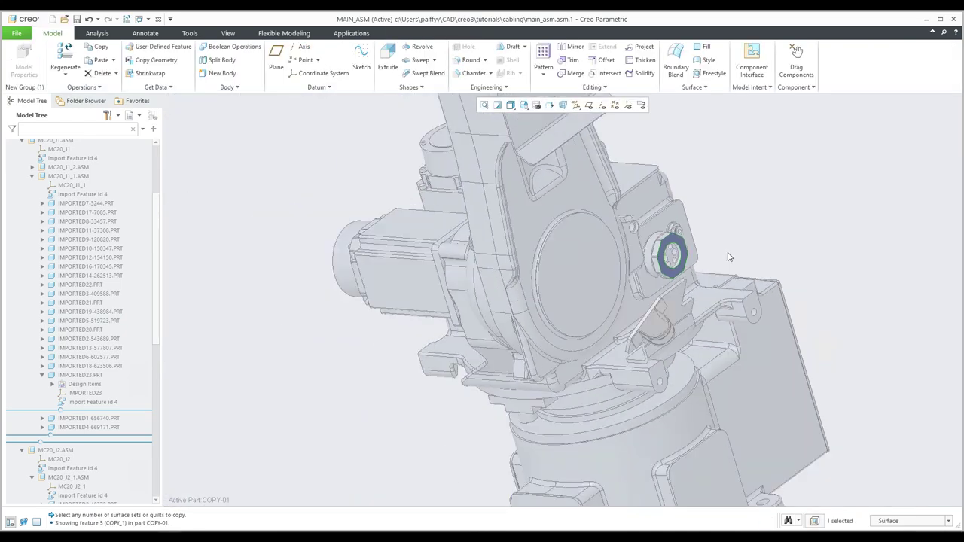
middle_drag(685, 270, 581, 292)
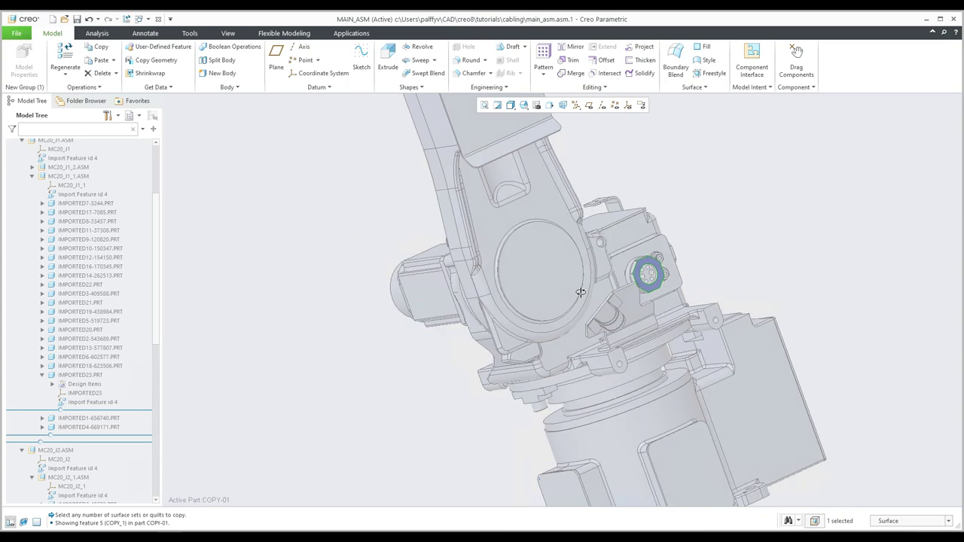
Copy the curved inner surface of the cable clamp beside the base gland into COPY-01.PRT.
scroll(602, 313, up, 5)
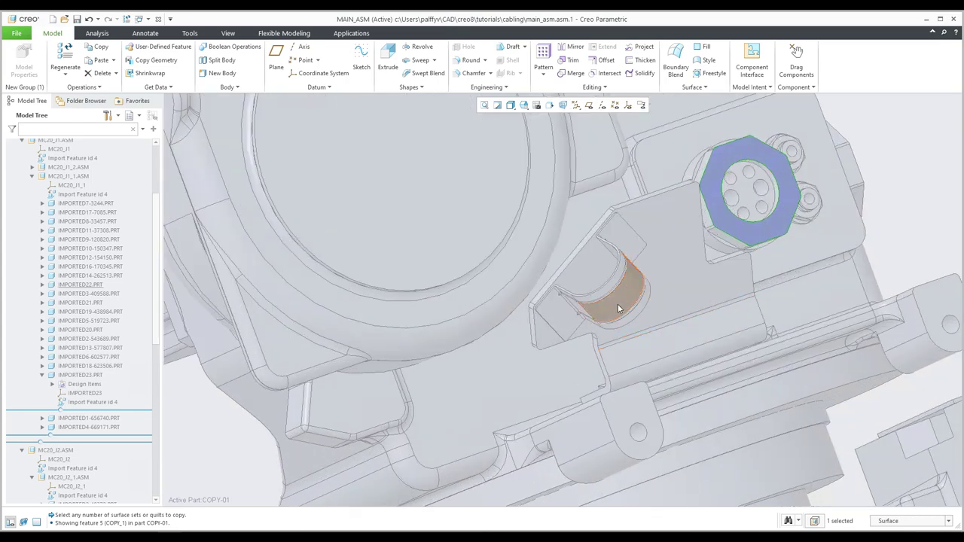
right_click(618, 305)
click(617, 307)
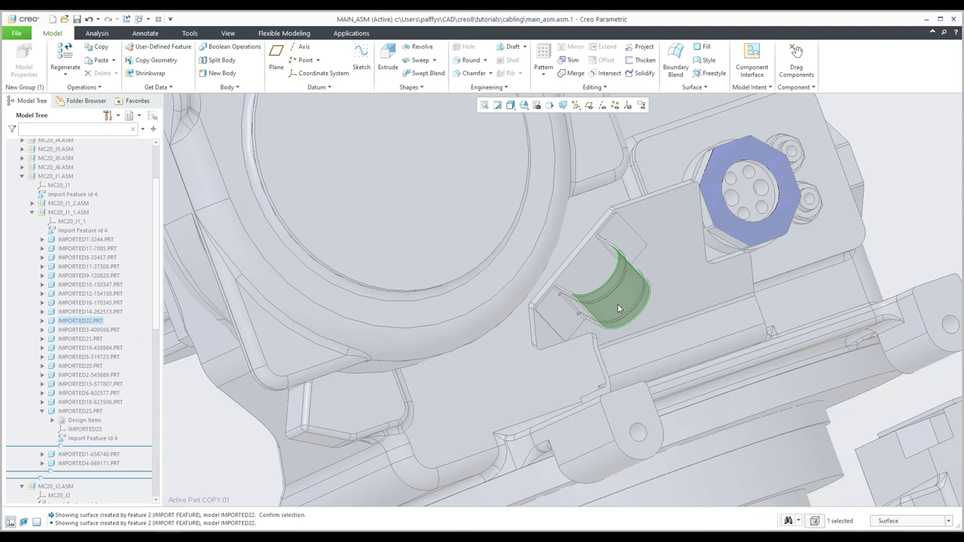
key(ctrl+c)
key(ctrl+v)
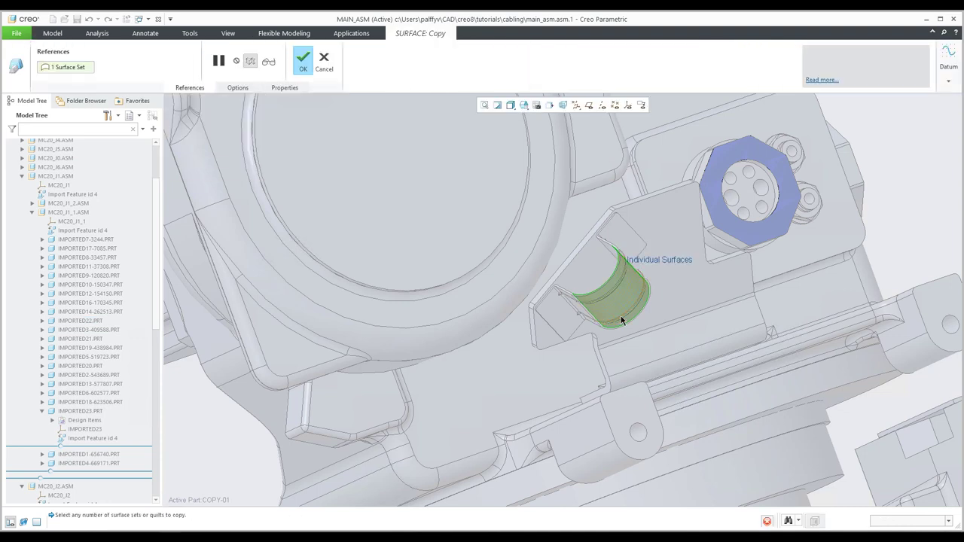
middle_click(622, 320)
Start a surface copy from the lower bent flange face of the cover plate on the robot's arm link.
scroll(622, 320, up, 5)
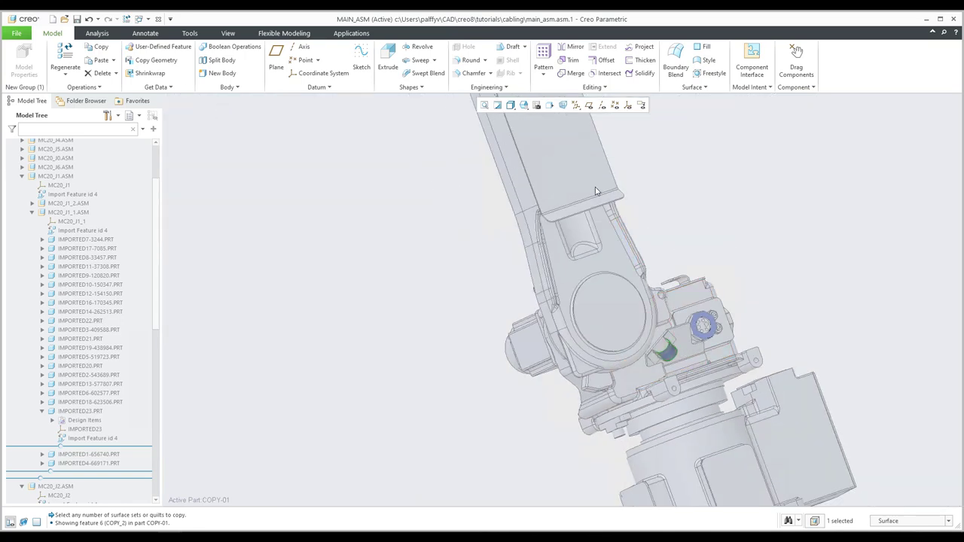
scroll(589, 192, down, 3)
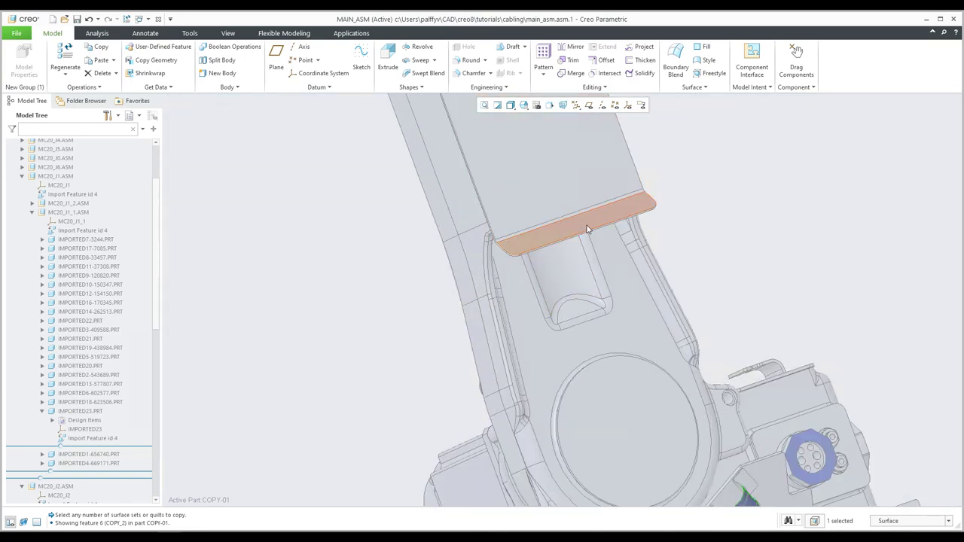
click(619, 191)
scroll(614, 226, down, 4)
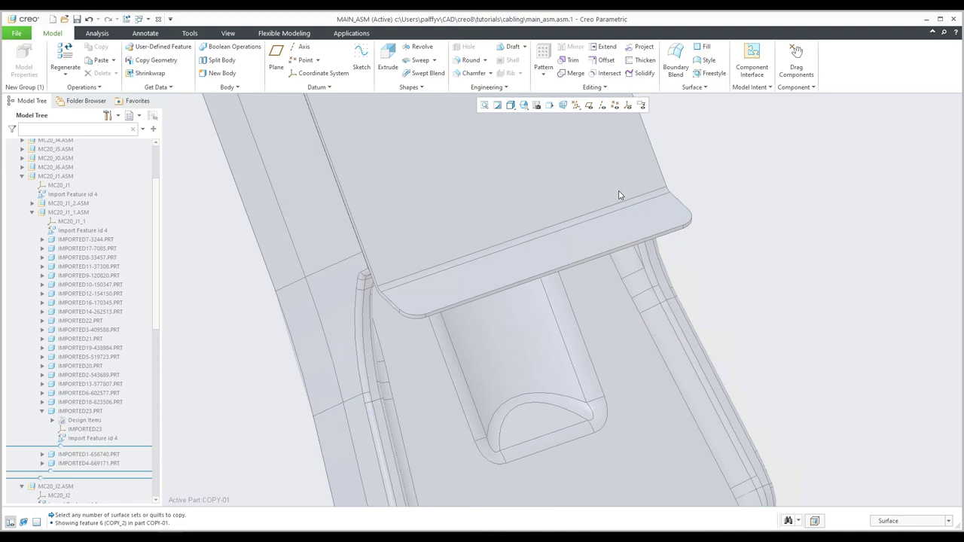
click(612, 238)
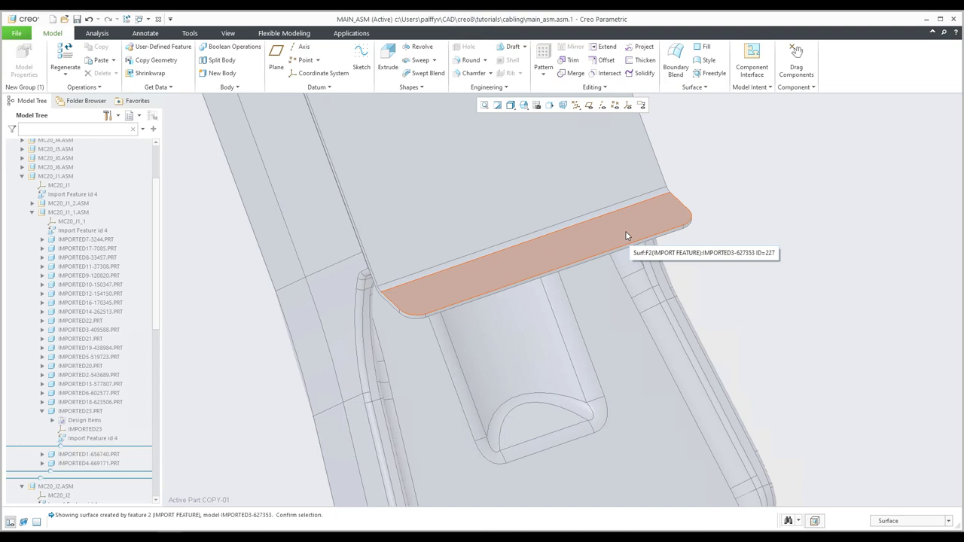
click(625, 235)
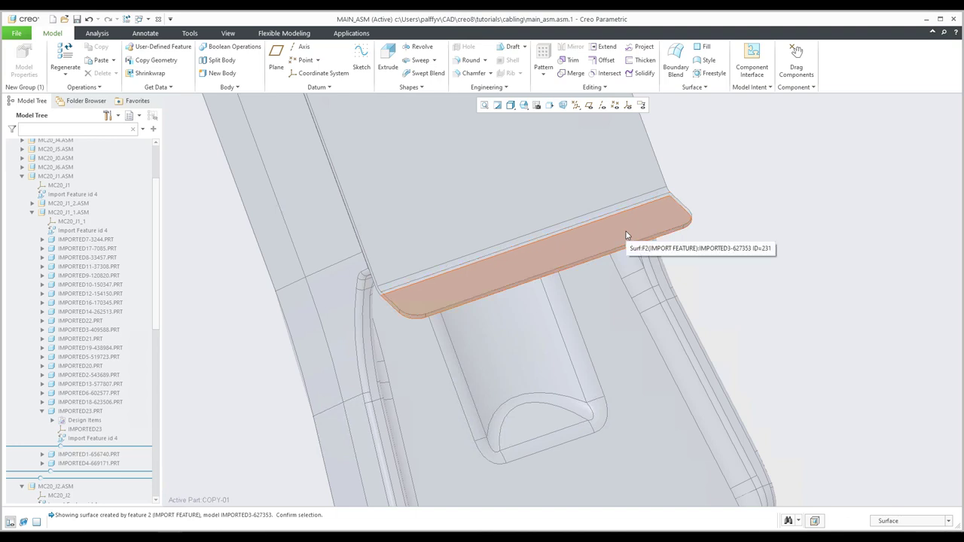
click(625, 235)
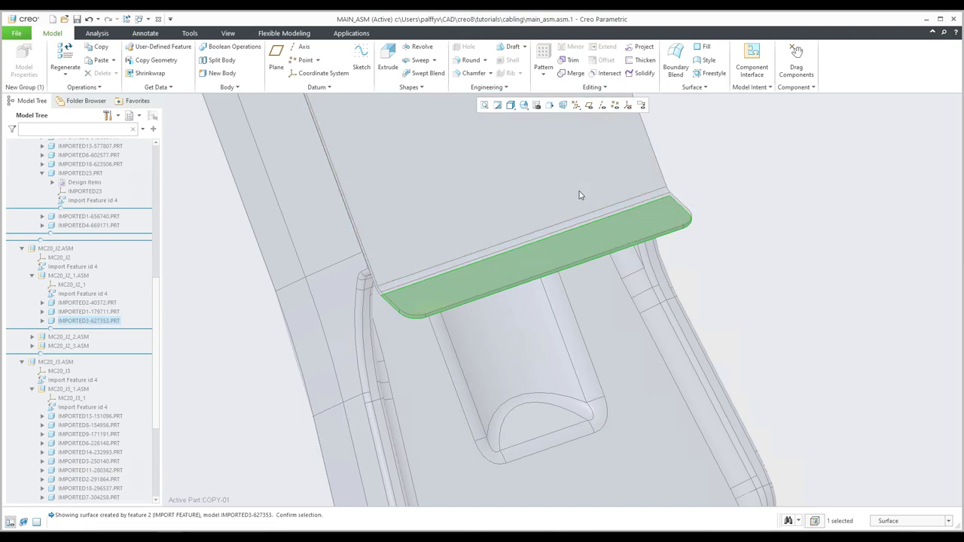
middle_drag(579, 195, 608, 309)
scroll(608, 310, down, 2)
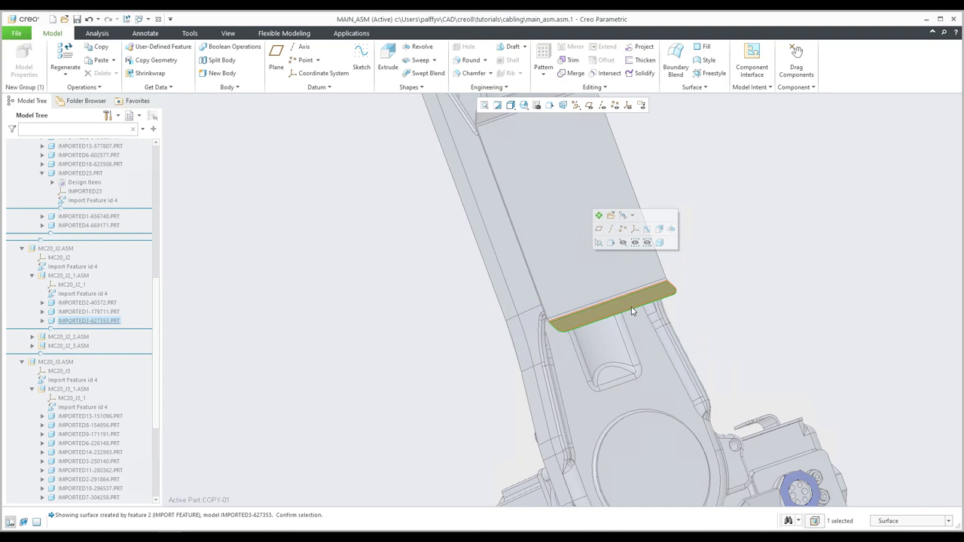
scroll(673, 320, up, 2)
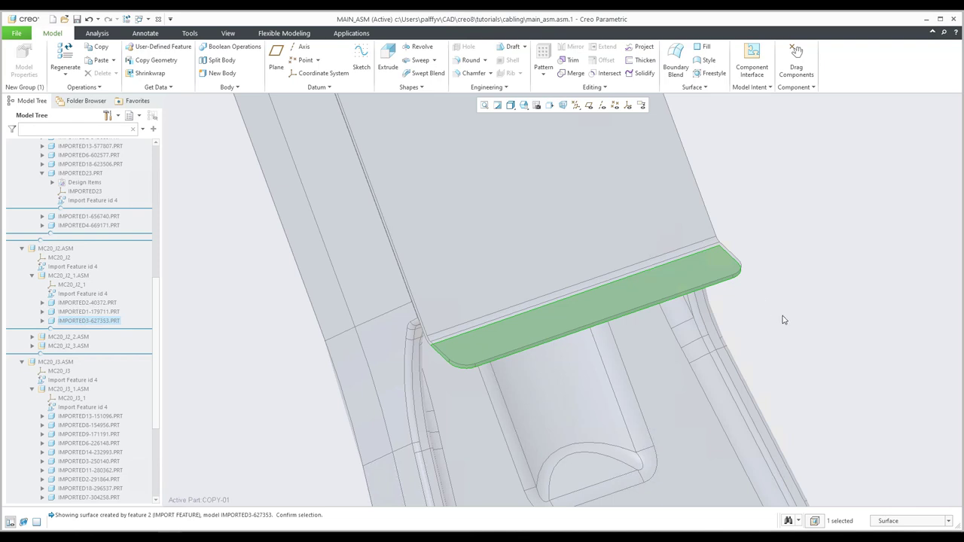
key(ctrl+v)
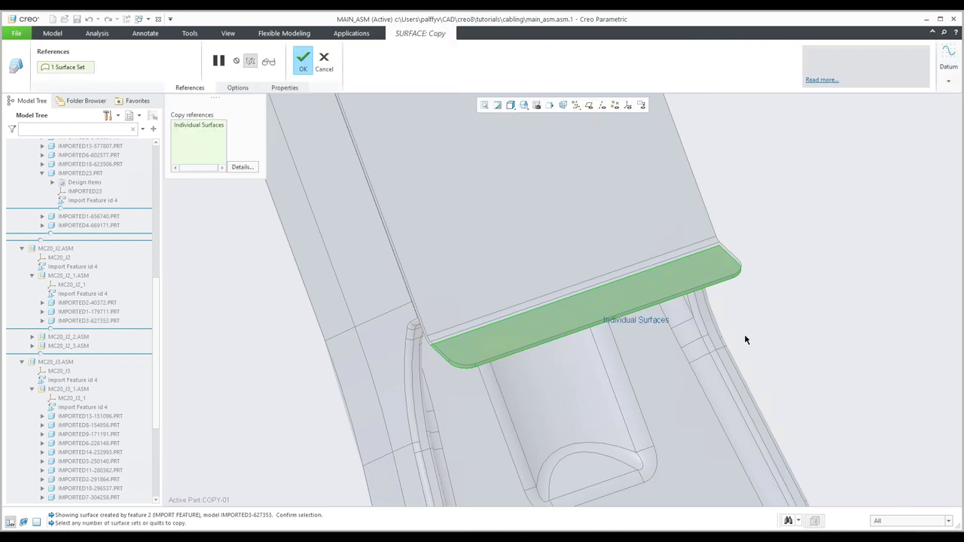
Add the cover plate's large flat face and upper flange face to the surface copy and complete it.
ctrl+click(651, 226)
middle_drag(688, 334, 692, 382)
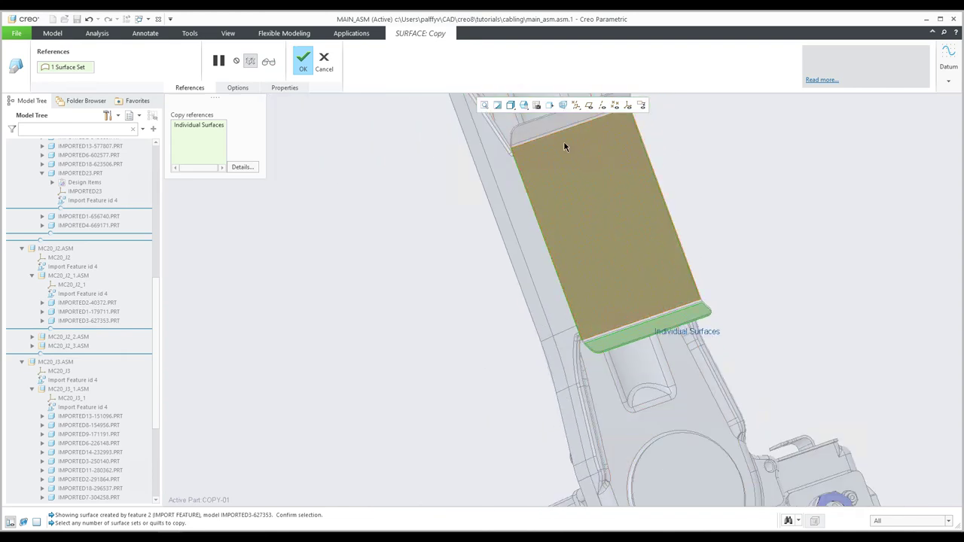
scroll(524, 110, up, 5)
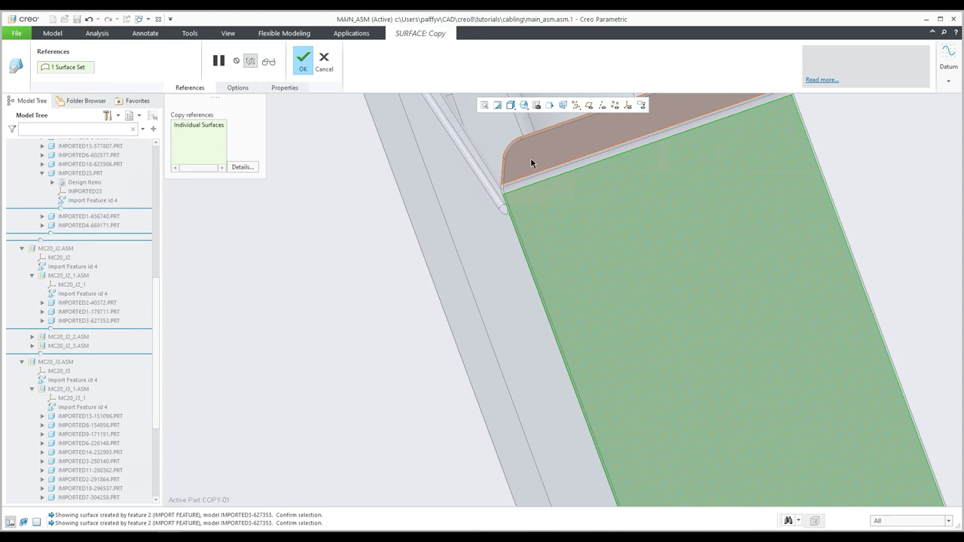
scroll(548, 294, down, 6)
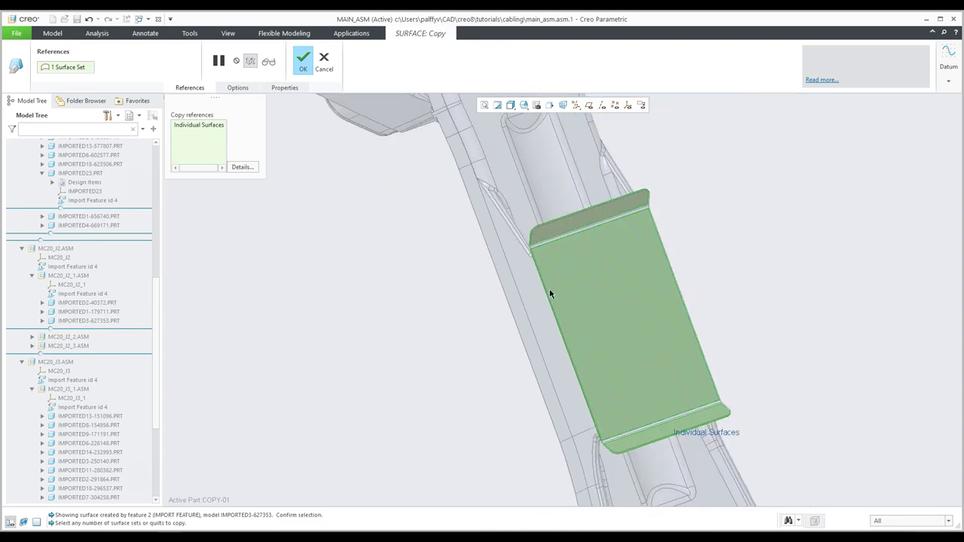
middle_drag(549, 298, 567, 269)
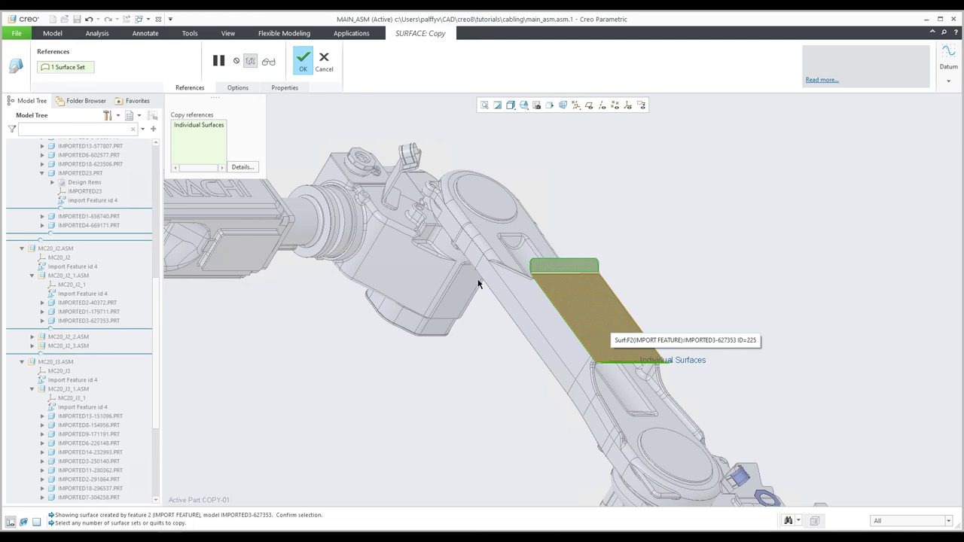
click(302, 68)
Copy the curved clamp surface and the octagonal ring-shaped gland face near the arm's upper joint into COPY-01.PRT.
click(669, 229)
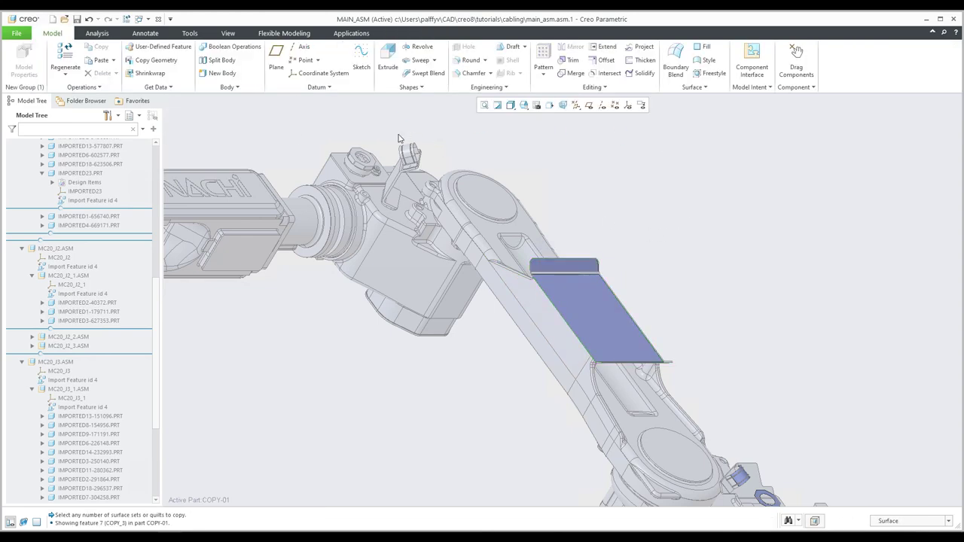
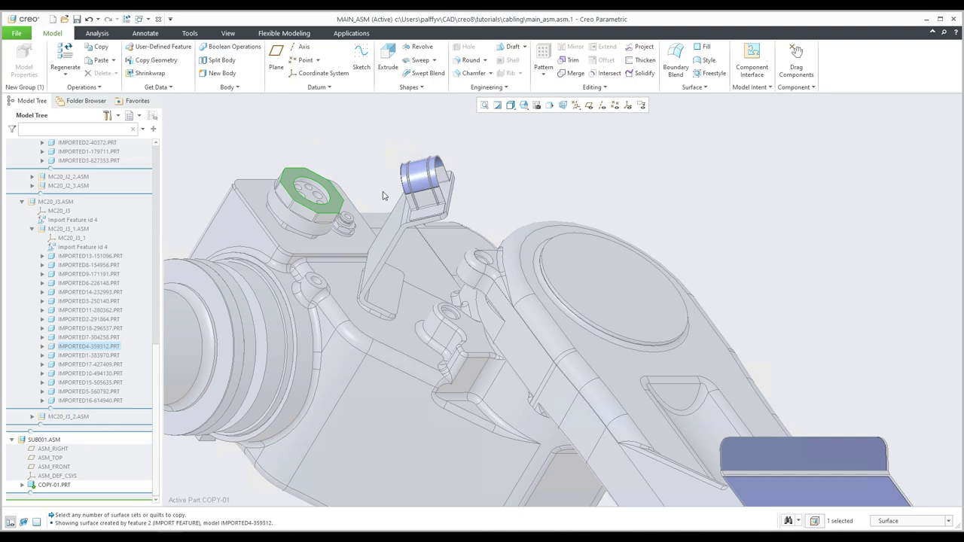
key(ctrl+v)
middle_click(364, 181)
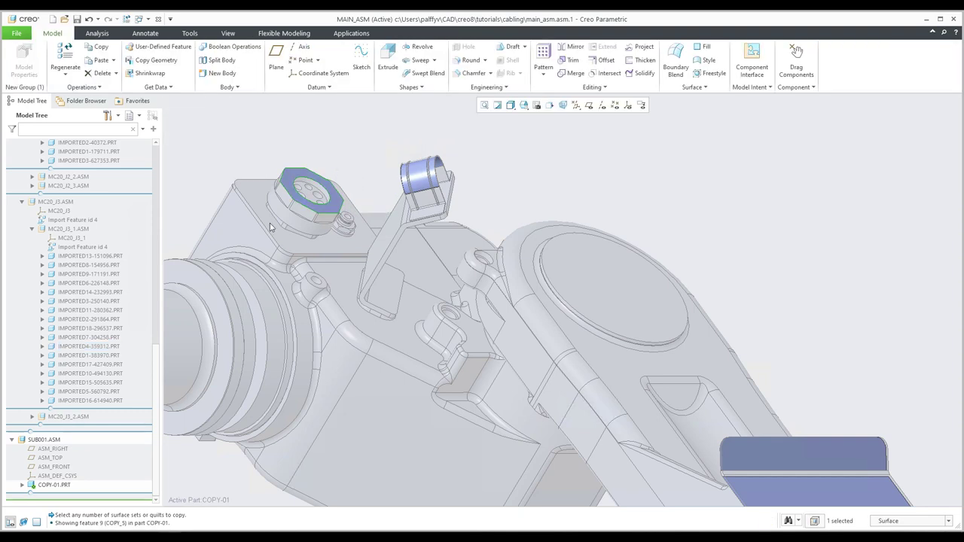
Open COPY-01.PRT in its own window and collapse the Copy 1 feature into independent geometry.
click(54, 485)
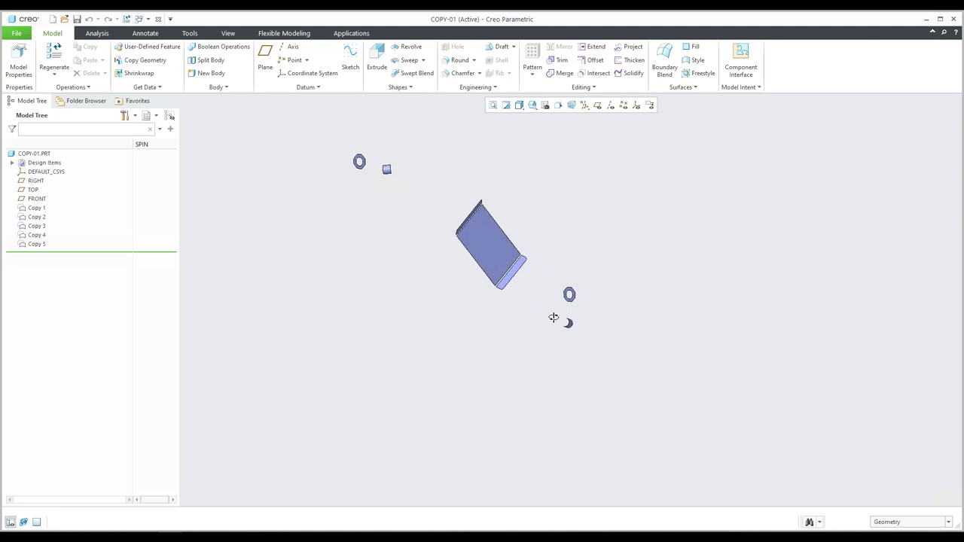
shift+middle_drag(490, 317, 519, 326)
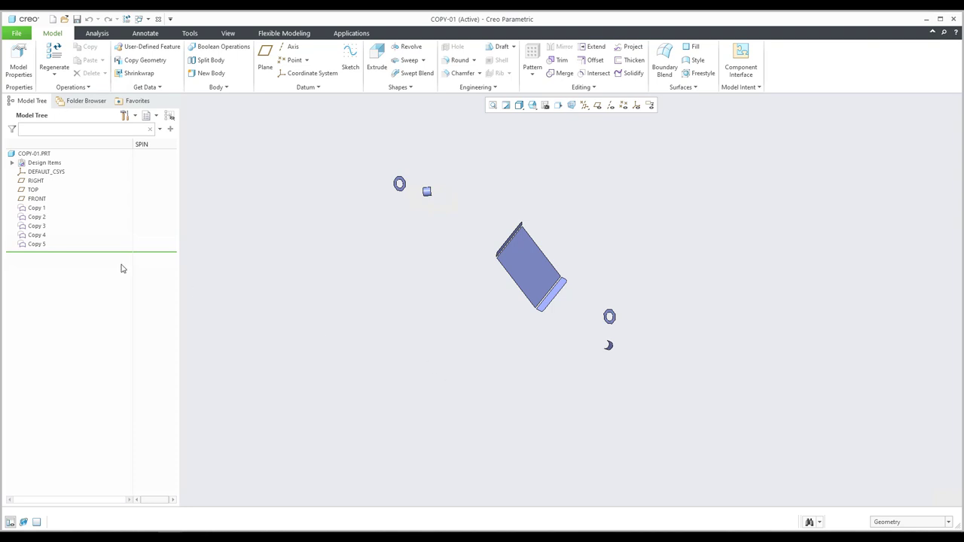
click(34, 211)
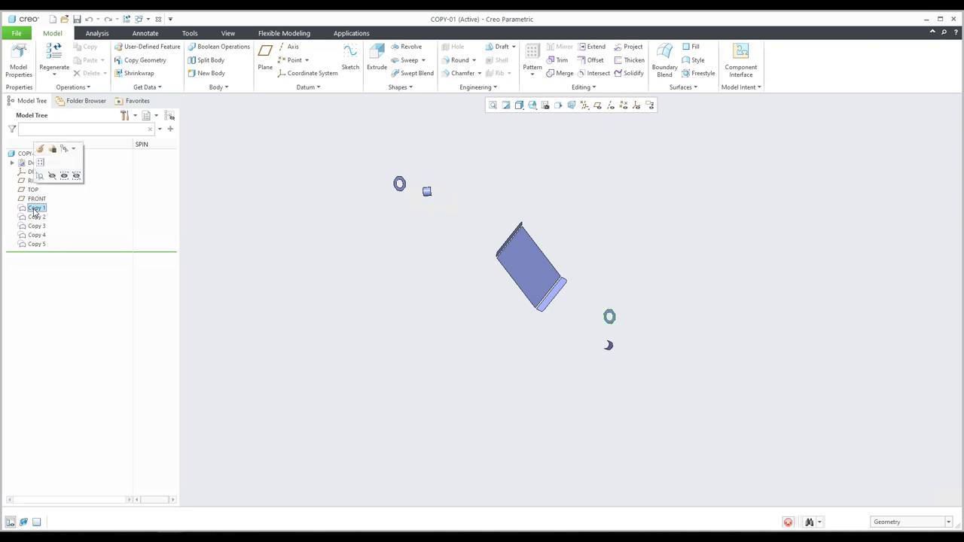
click(580, 86)
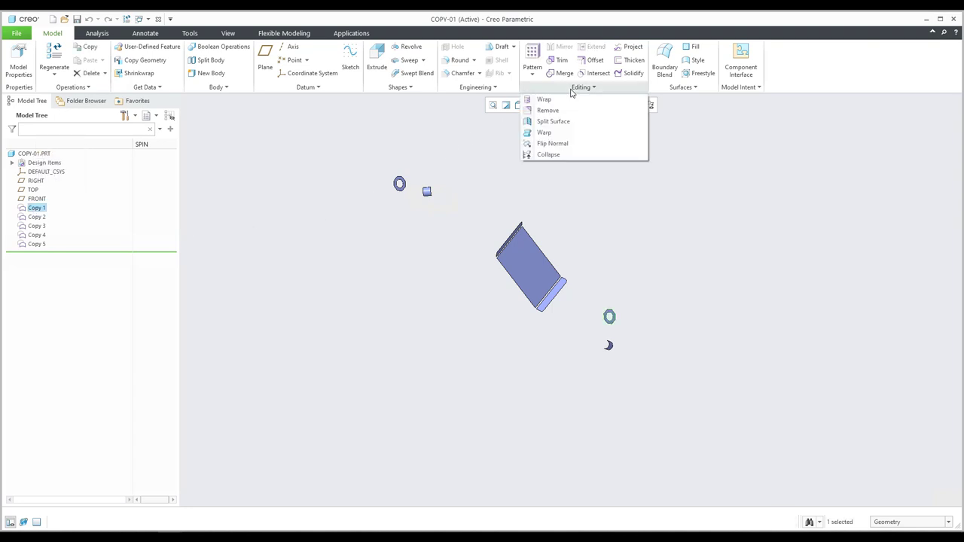
click(549, 154)
click(909, 223)
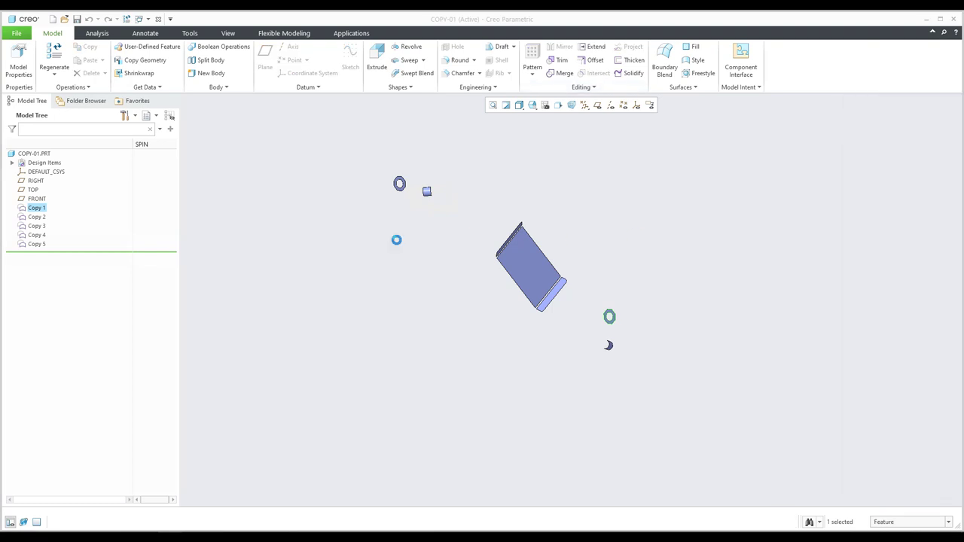
click(62, 212)
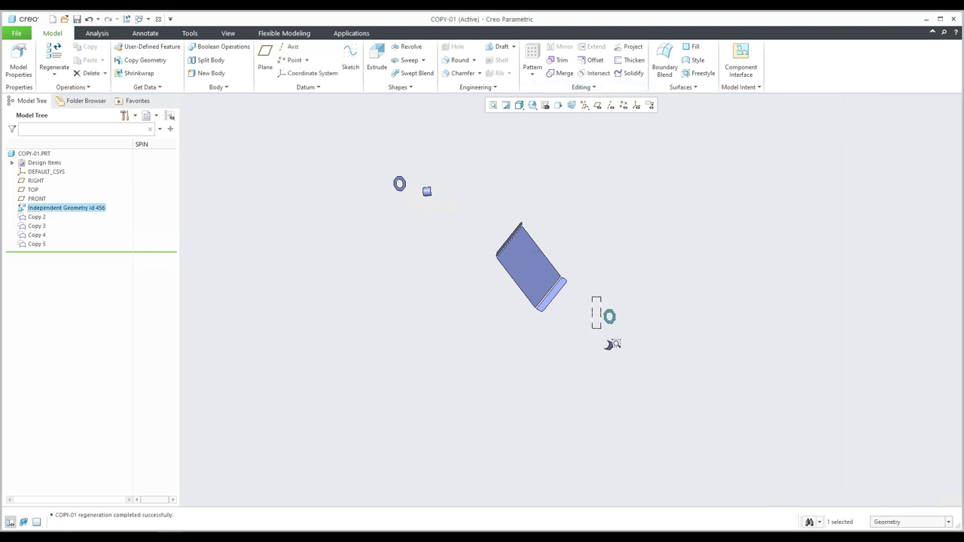
scroll(614, 335, down, 10)
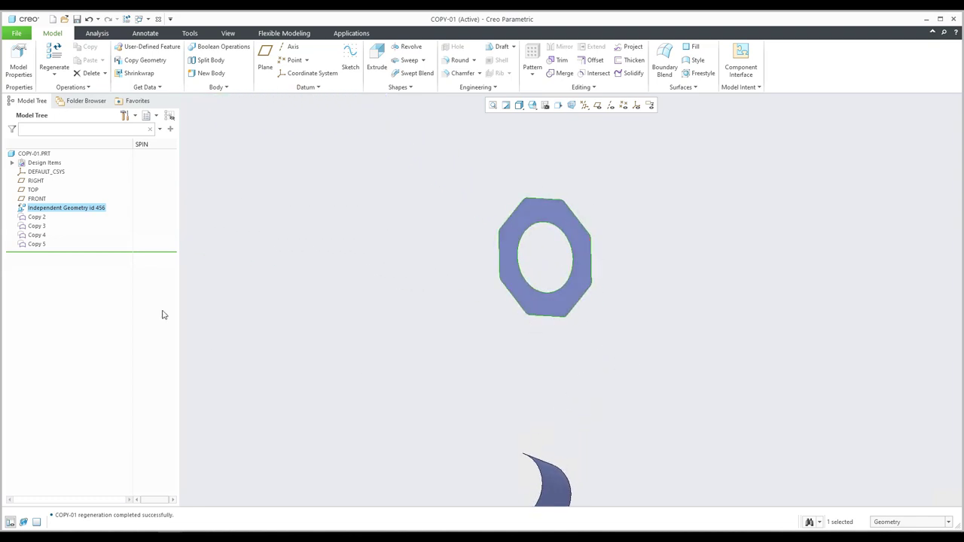
Collapse the Copy 2 and Copy 3 features into independent geometry, each with all geometrically related features.
click(37, 218)
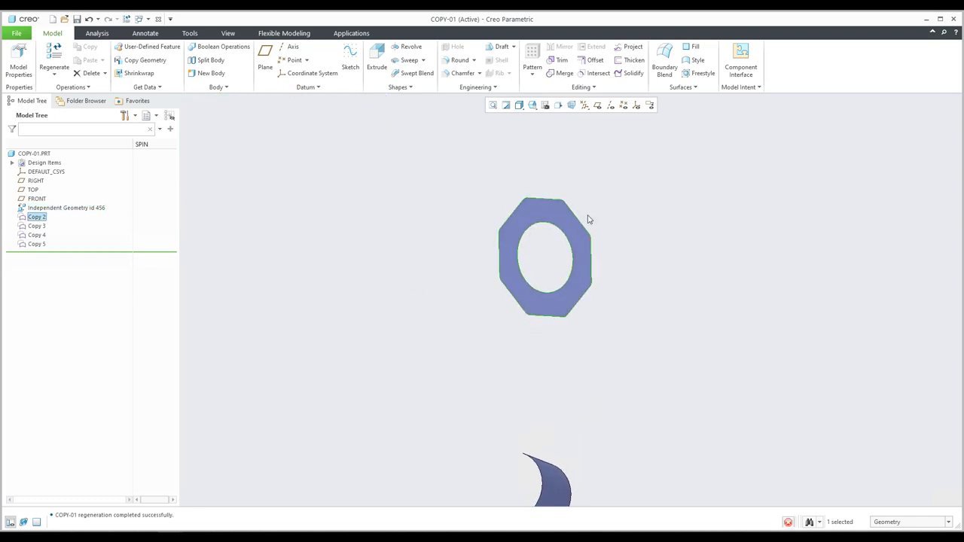
click(578, 89)
click(564, 154)
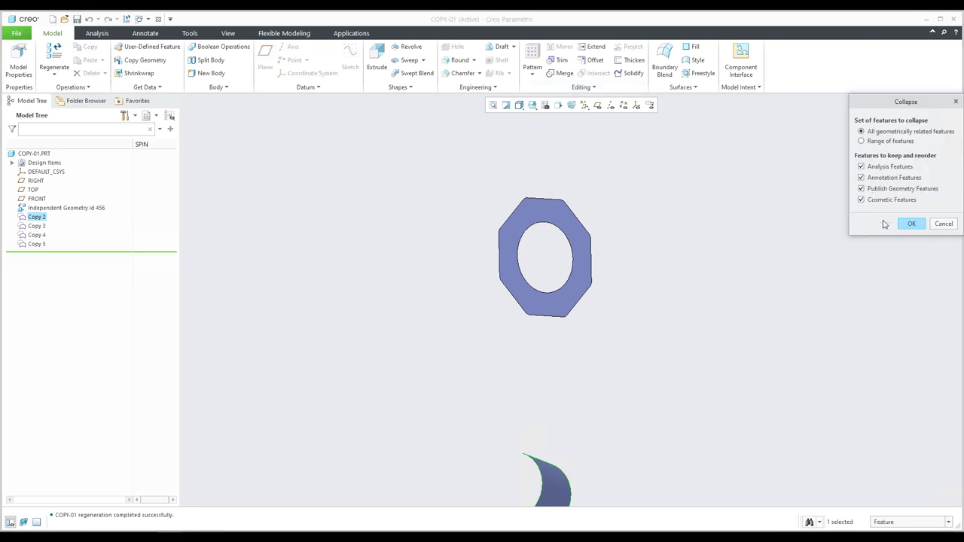
click(908, 222)
click(37, 226)
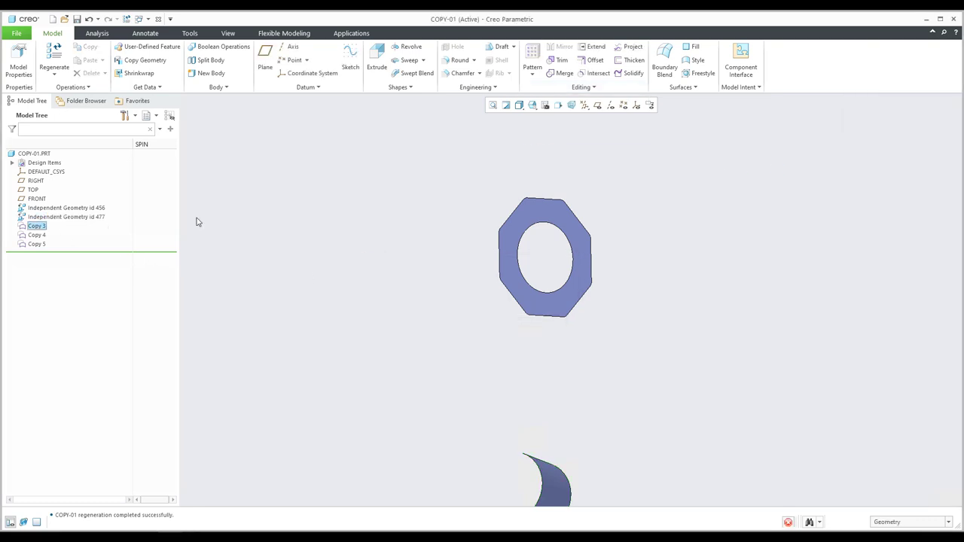
click(591, 87)
click(559, 155)
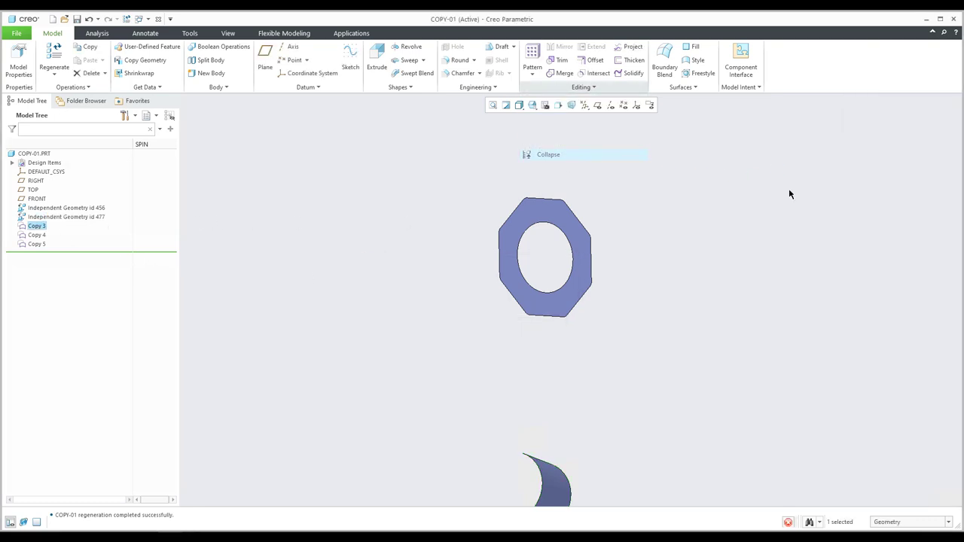
click(908, 222)
Collapse the remaining Copy 4 and Copy 5 features into independent geometry.
click(36, 235)
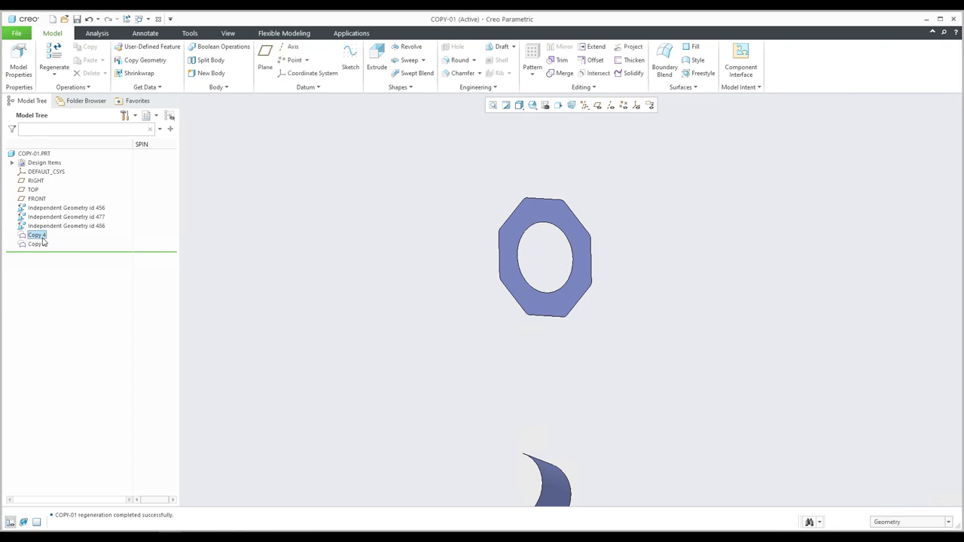
click(592, 87)
click(561, 154)
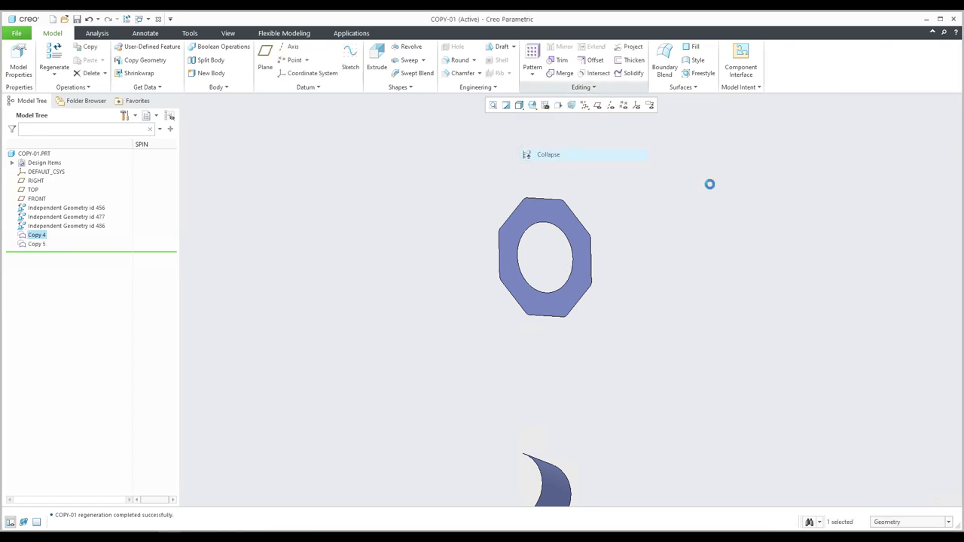
click(909, 224)
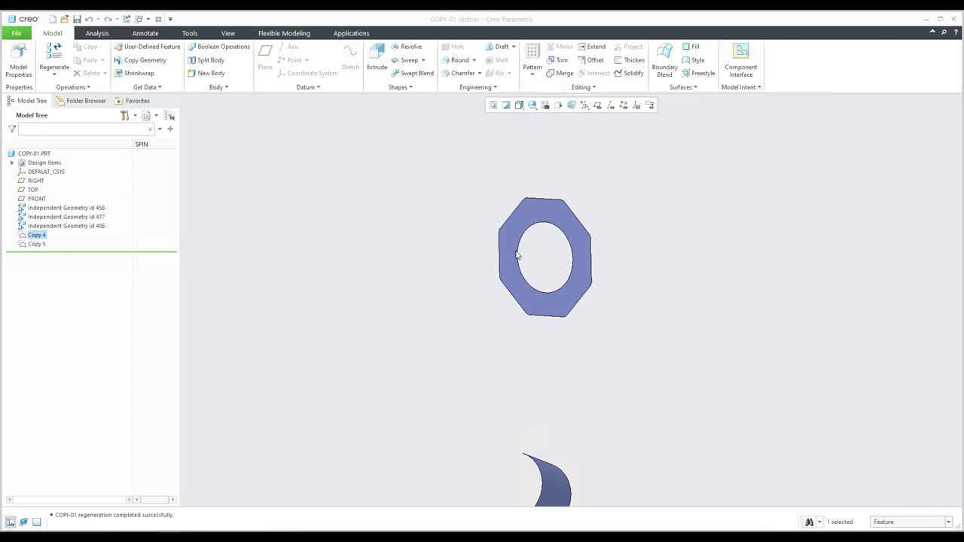
click(36, 244)
click(591, 87)
click(561, 154)
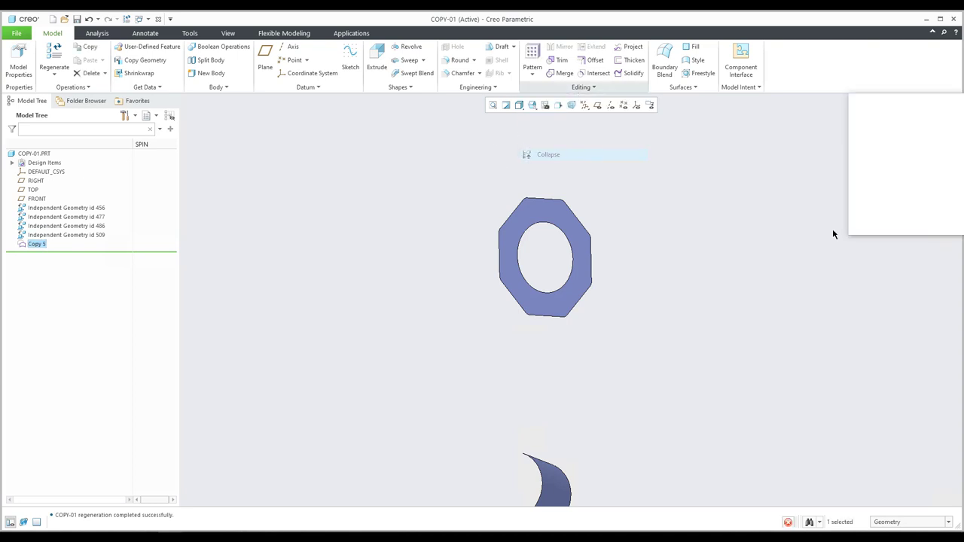
click(911, 224)
scroll(664, 288, down, 5)
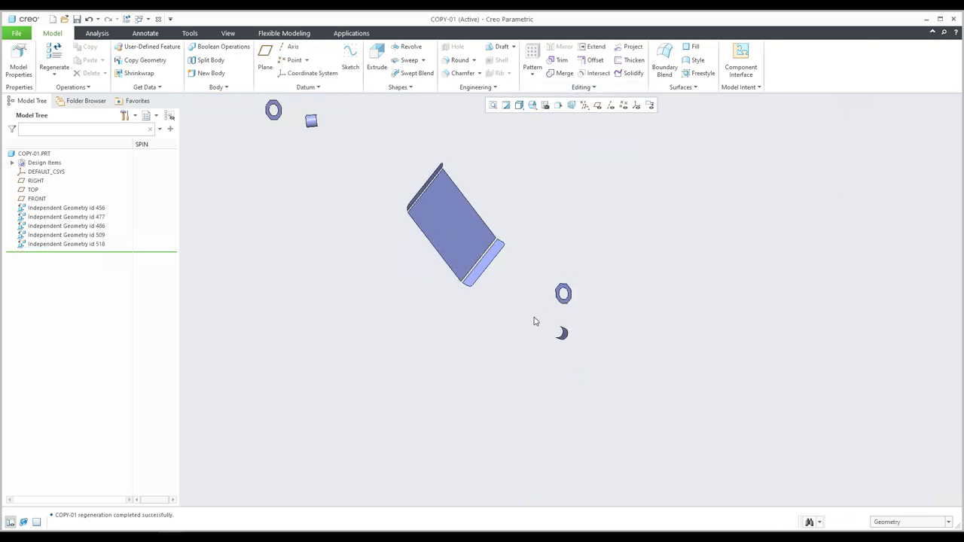
Examine the independent surfaces in COPY-01.PRT and check the part's layer list in the View Manager.
middle_drag(617, 373, 462, 366)
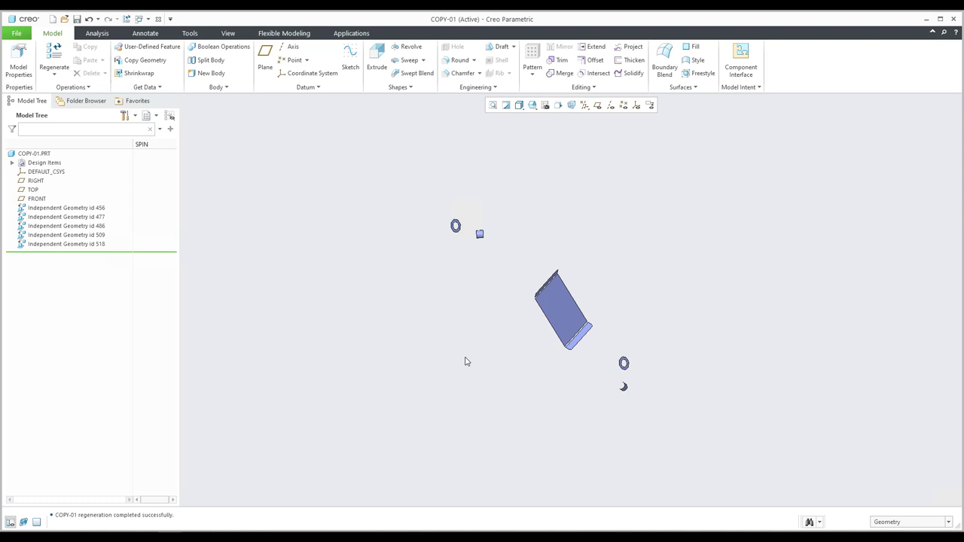
click(545, 105)
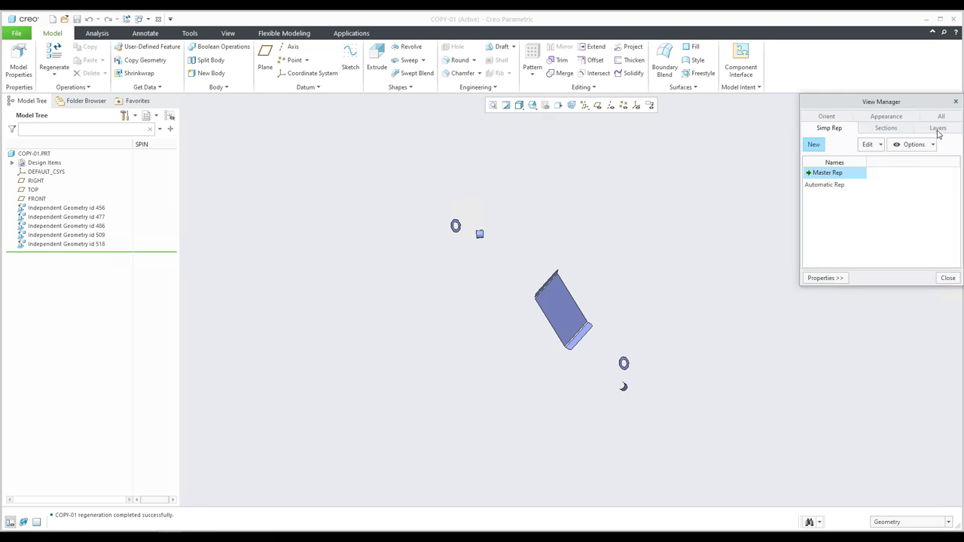
click(938, 130)
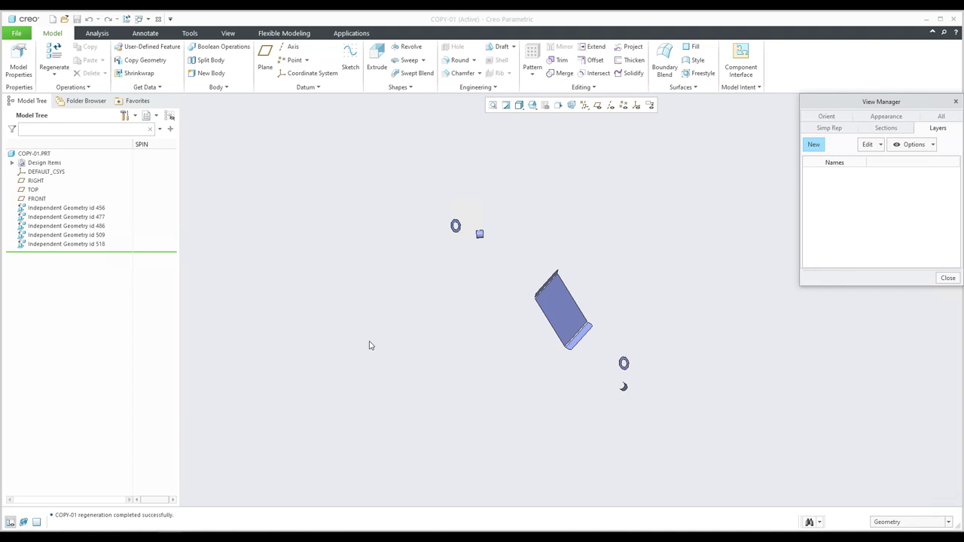
click(947, 279)
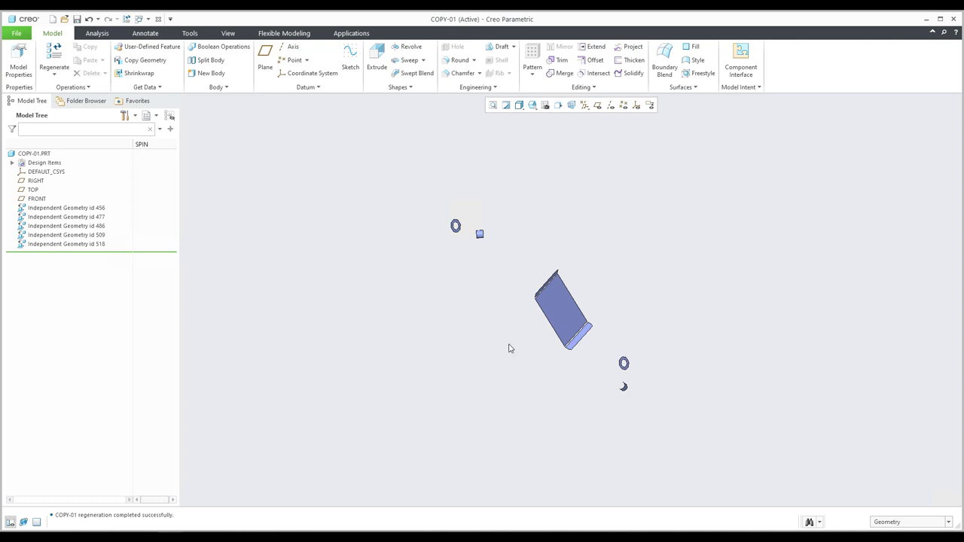
middle_drag(497, 340, 409, 321)
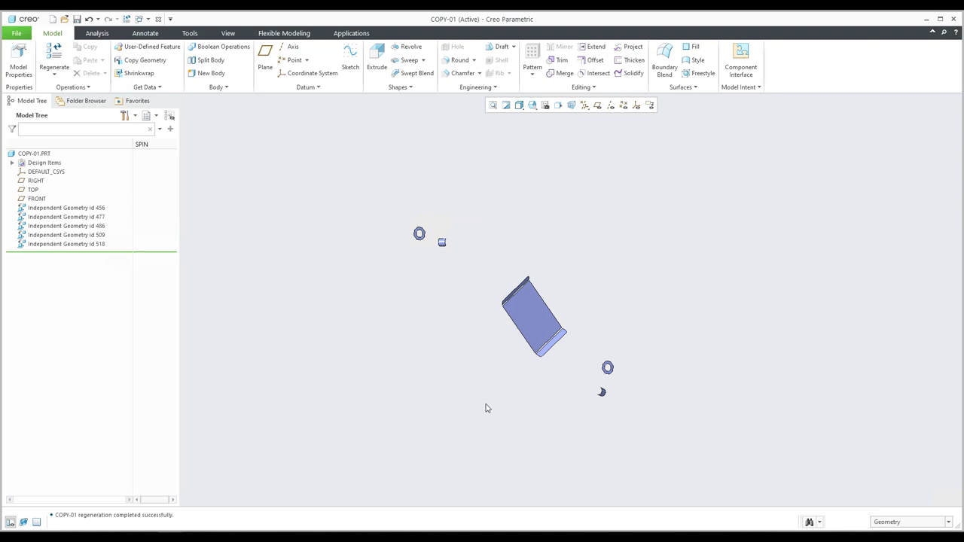
Return to MAIN_ASM in its default orientation and remove COPY-01.PRT from SUB001.ASM.
click(160, 22)
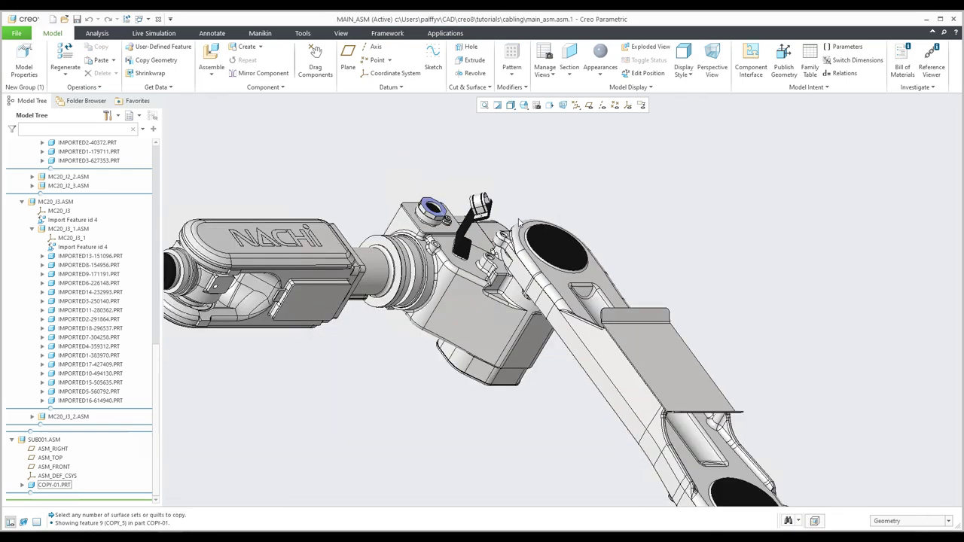
key(ctrl+d)
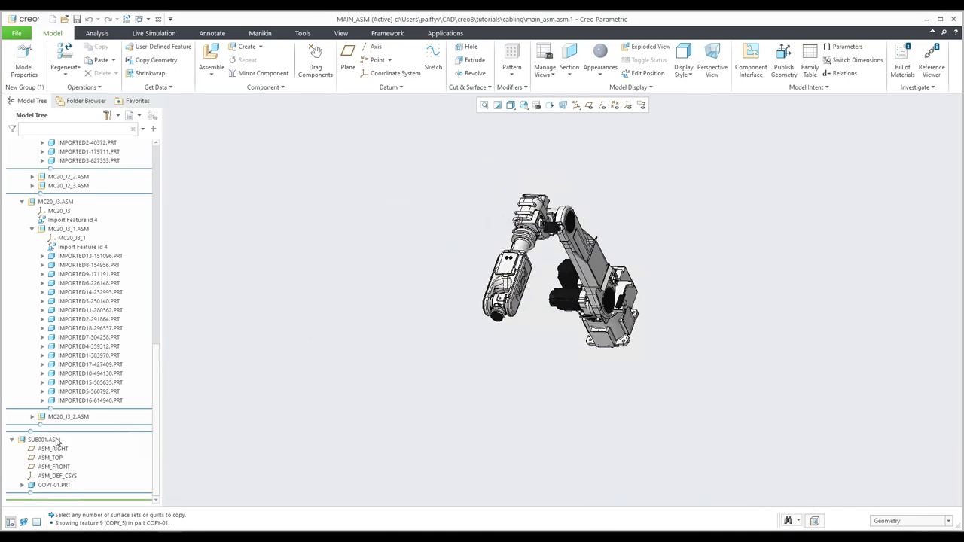
scroll(57, 440, up, 7)
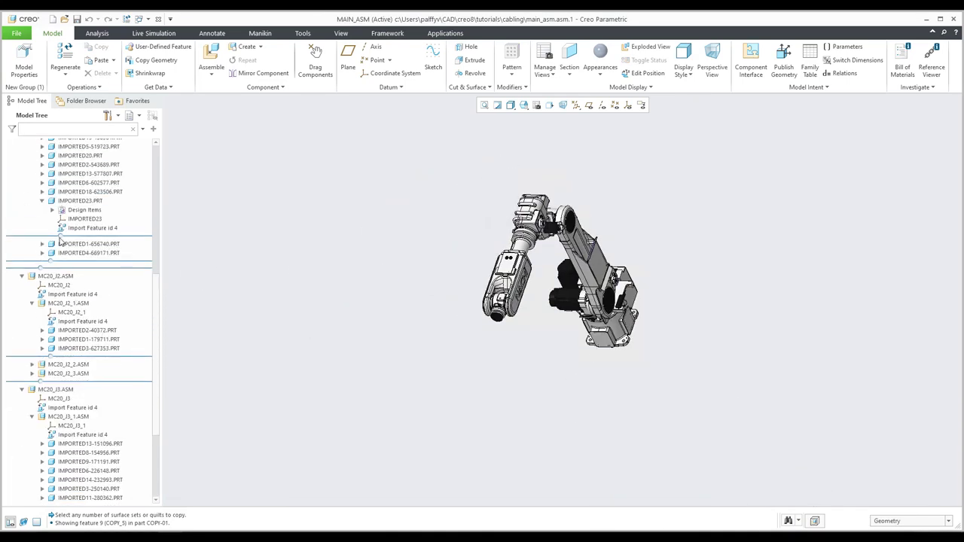
scroll(60, 241, up, 10)
click(12, 188)
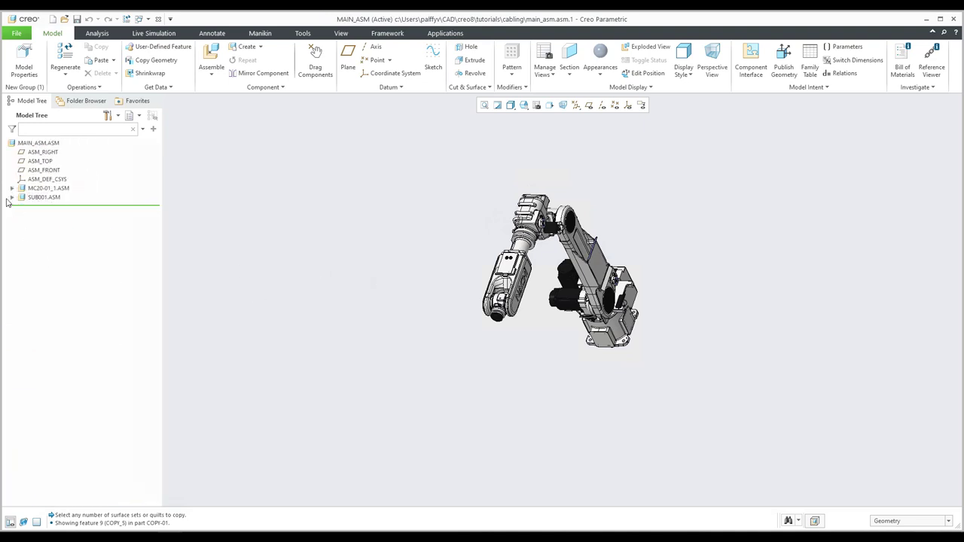
click(12, 198)
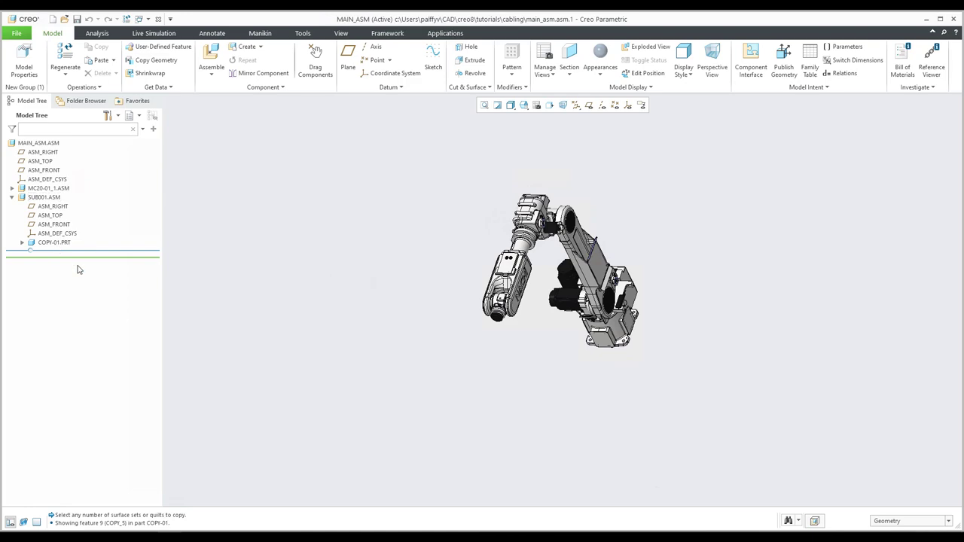
click(51, 243)
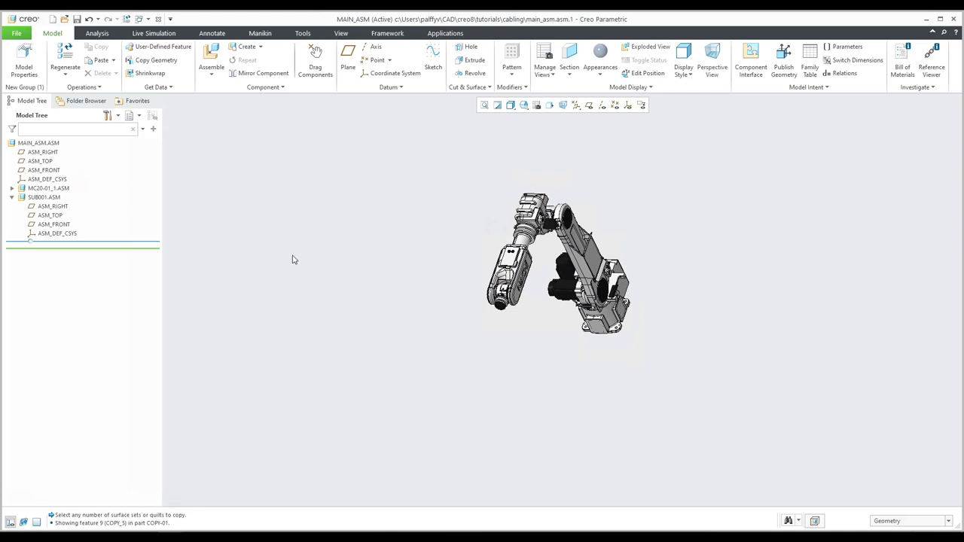
Create a solid part component named copuy-02 in MAIN_ASM and place it with the Default constraint.
click(249, 47)
text(copuy-02)
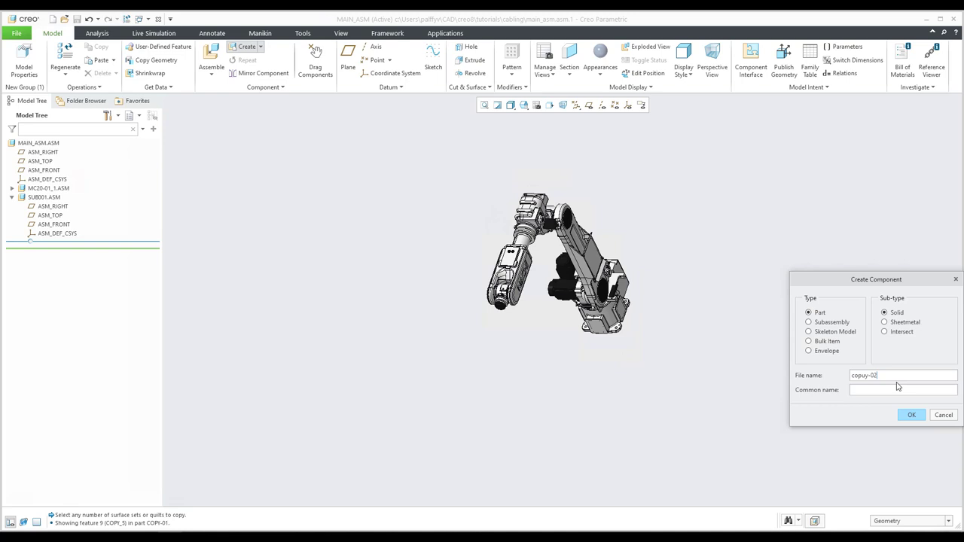
key(Return)
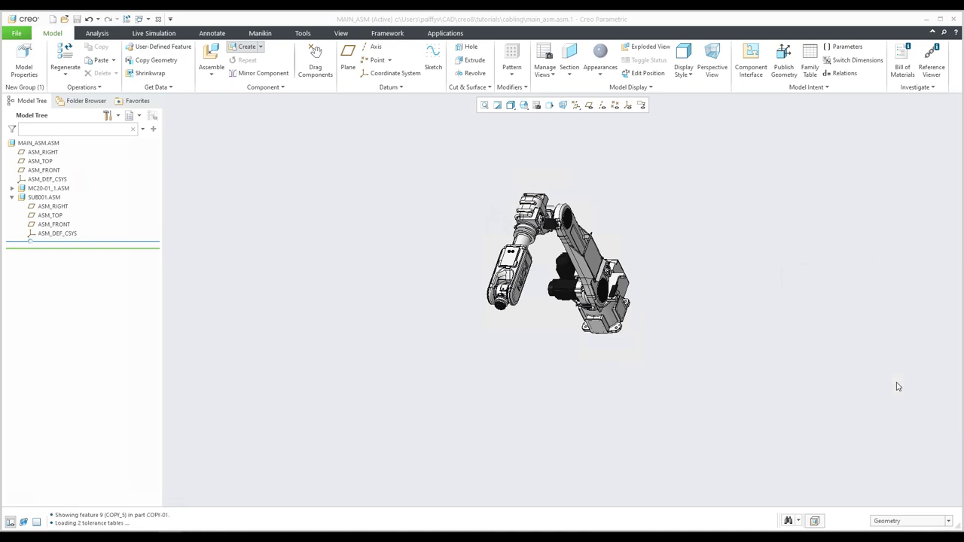
click(911, 449)
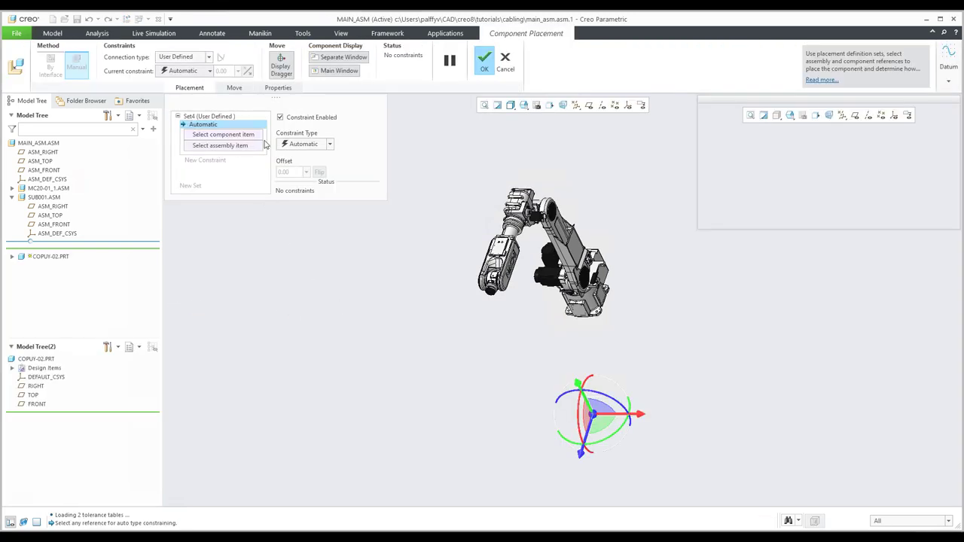
click(304, 144)
click(302, 244)
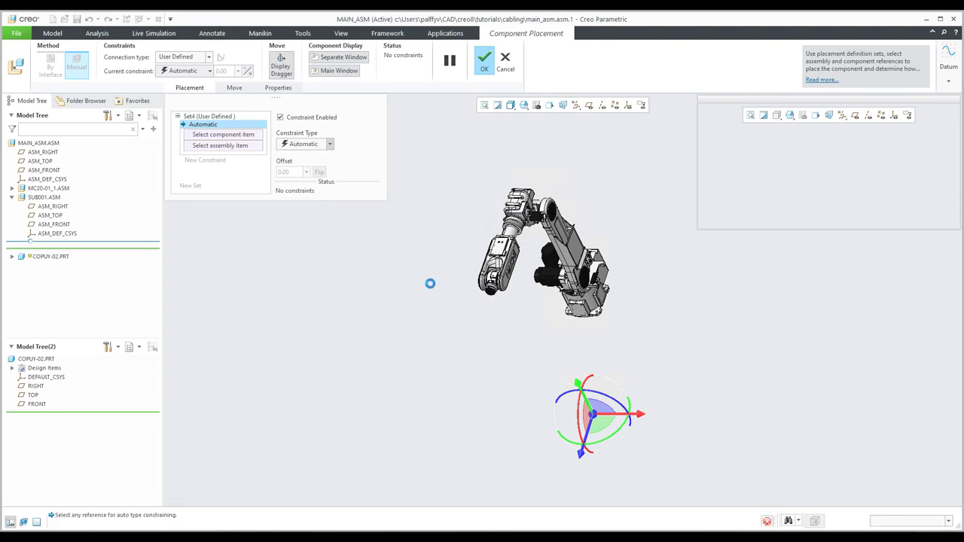
click(489, 64)
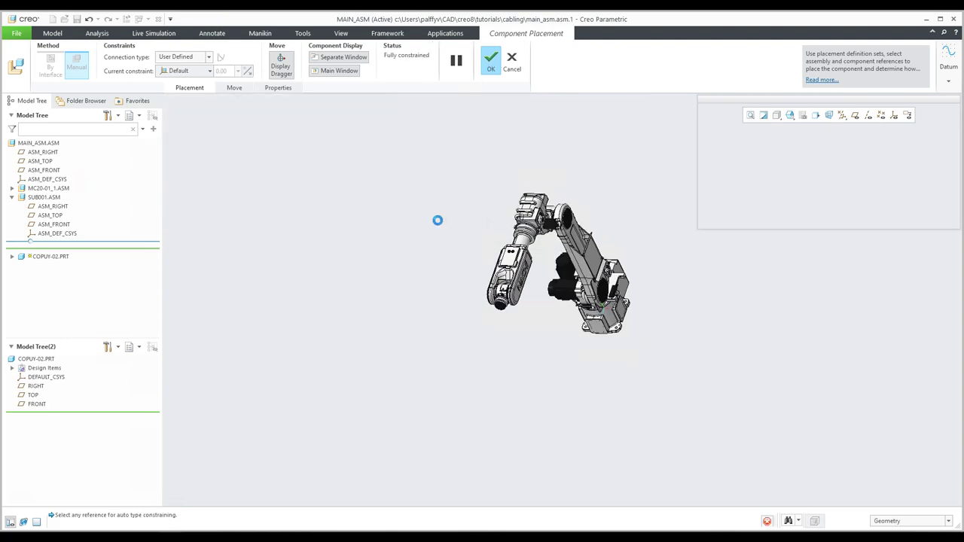
Move COPUY-02.PRT from the main assembly into the SUB001.ASM subassembly.
click(42, 250)
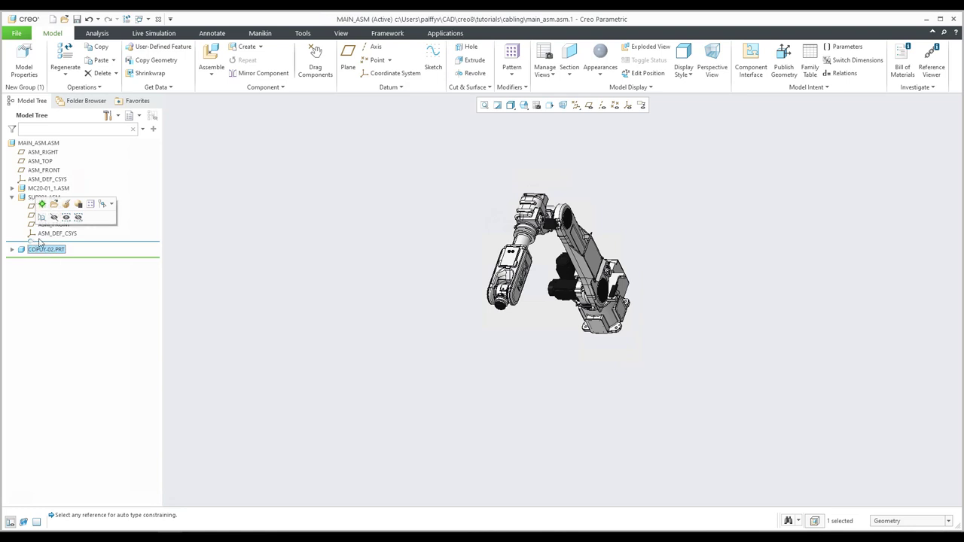
key(Escape)
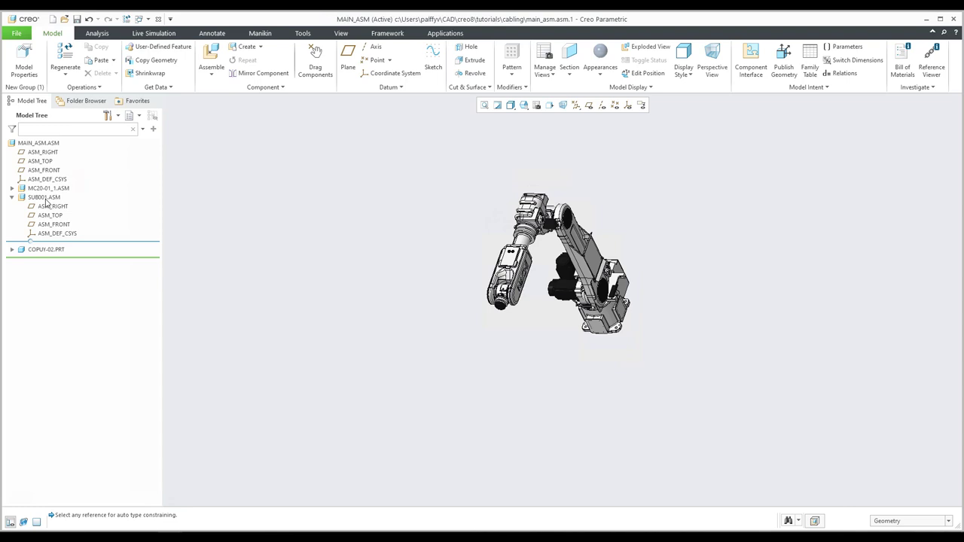
click(47, 251)
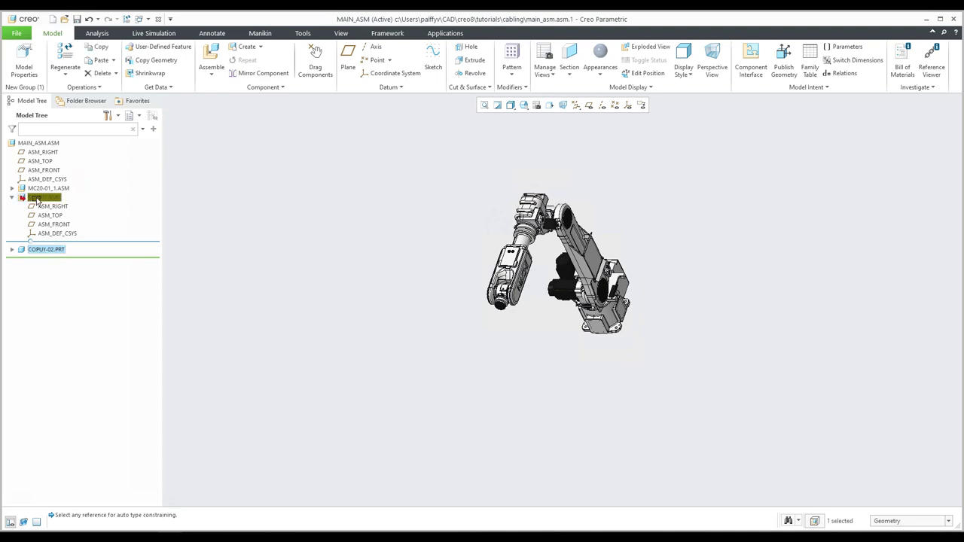
drag(36, 199, 36, 200)
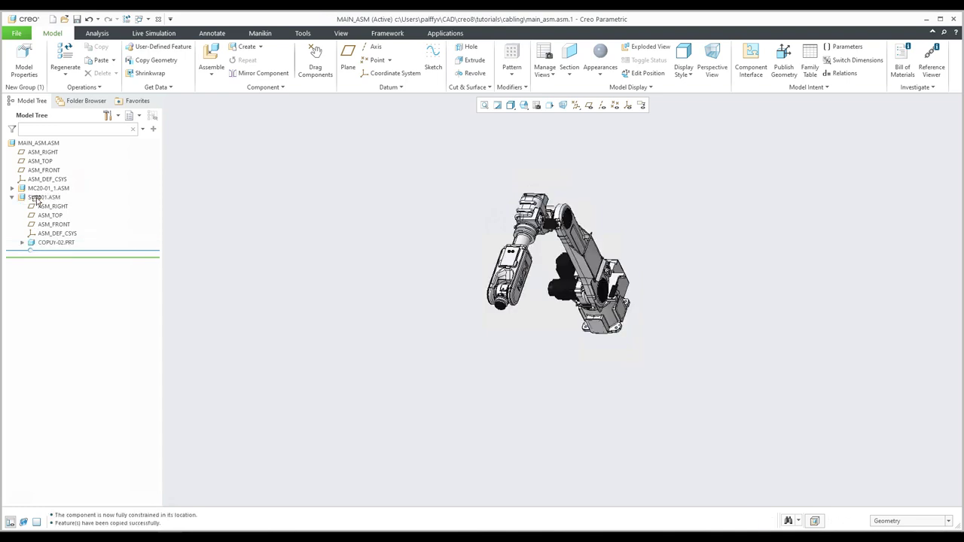
click(36, 200)
click(11, 198)
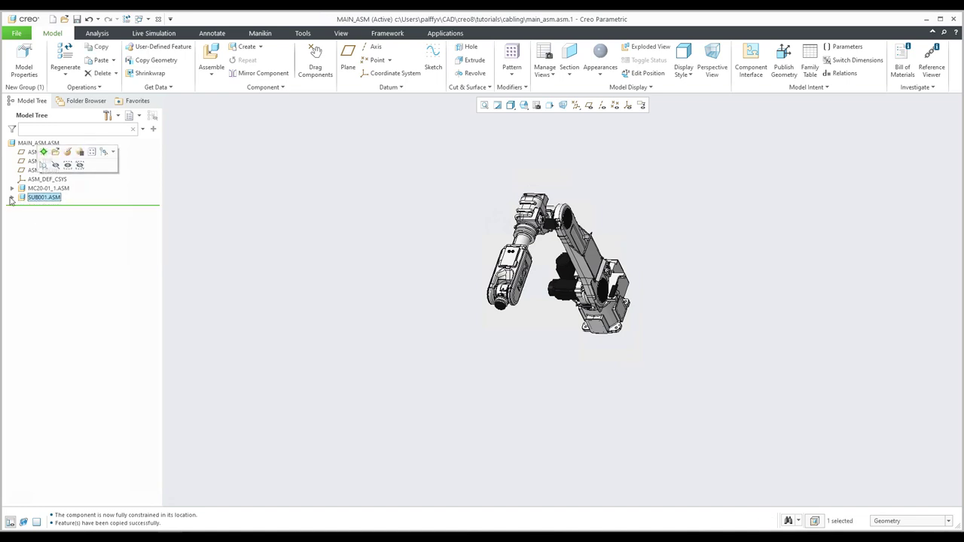
click(11, 198)
Activate COPUY-02.PRT and start a Copy Geometry feature with the Publish Geometry option switched off.
click(52, 243)
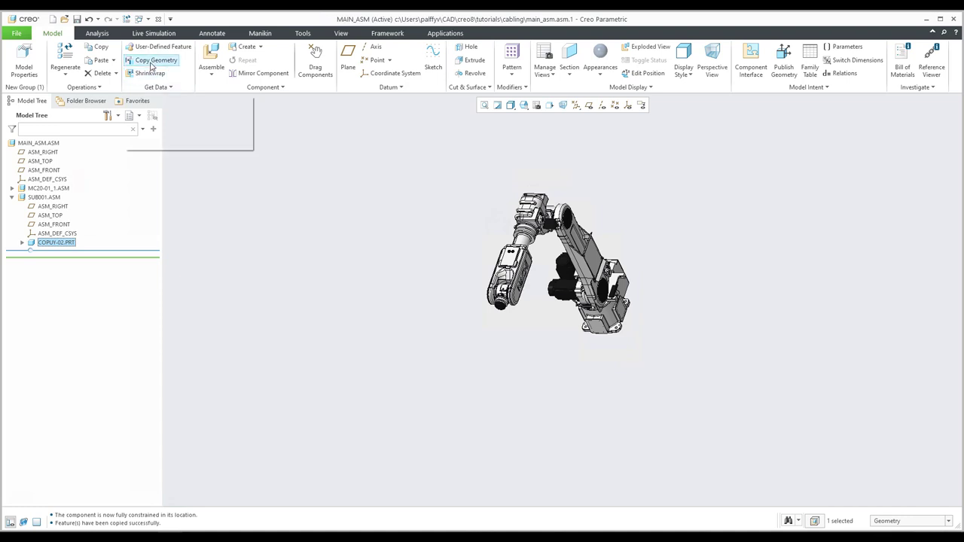
right_click(66, 245)
click(73, 209)
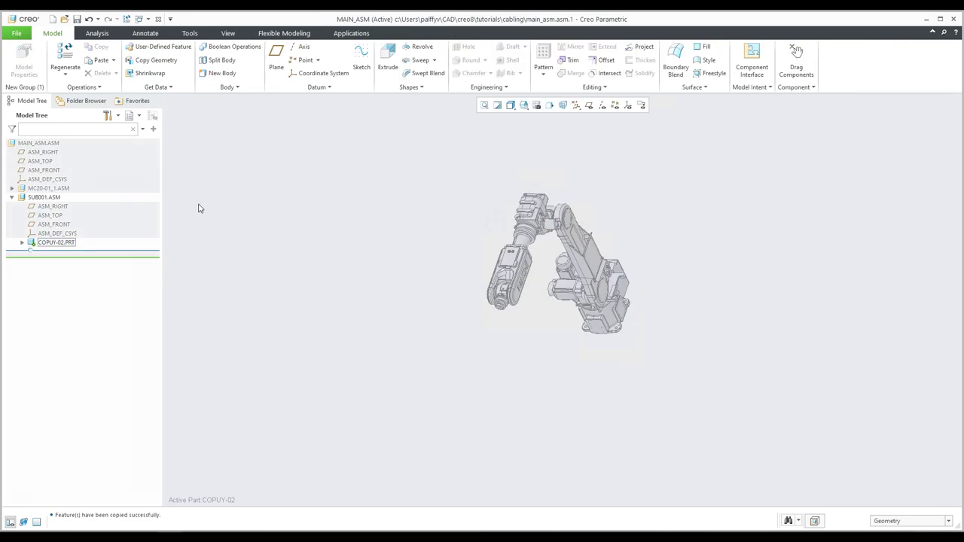
click(156, 60)
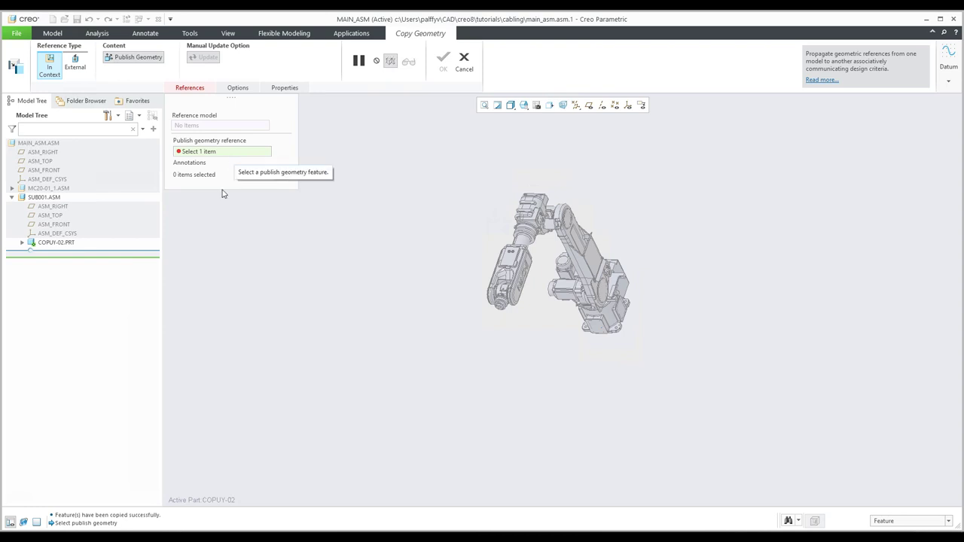
click(132, 61)
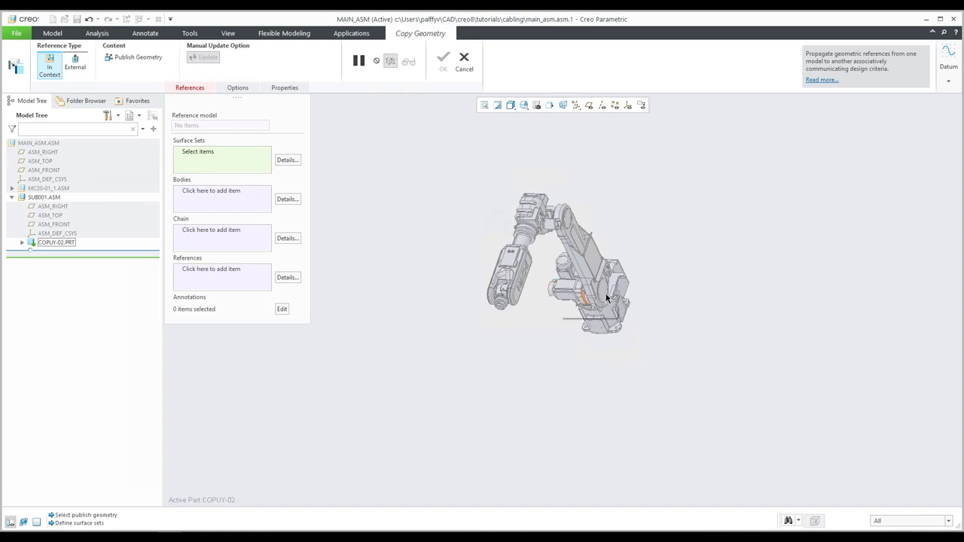
Start an individual surface set with the octagonal gland's front face near the lower joint and two of its adjacent side faces.
scroll(595, 297, down, 6)
middle_drag(585, 294, 572, 294)
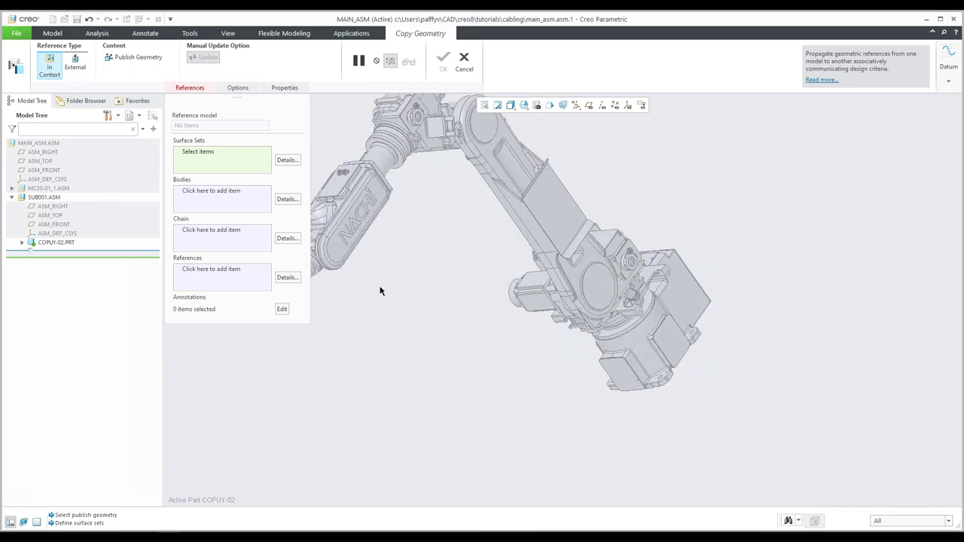
click(288, 161)
scroll(635, 278, down, 3)
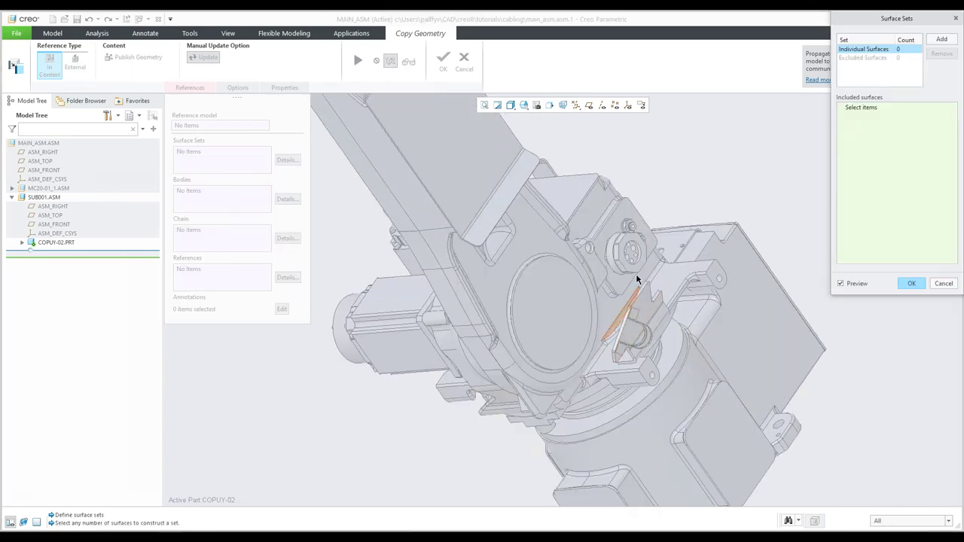
click(631, 252)
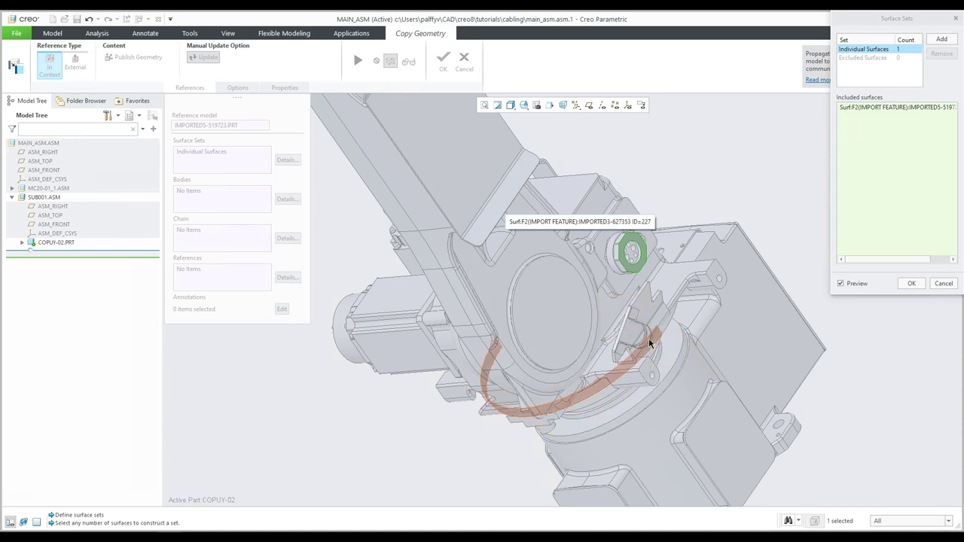
middle_drag(645, 338, 639, 356)
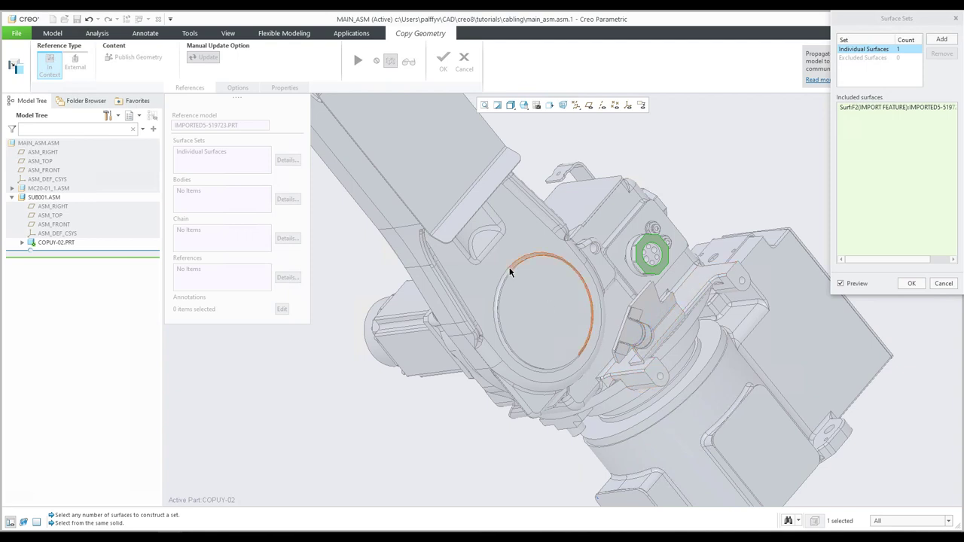
scroll(639, 262, up, 4)
ctrl+click(639, 259)
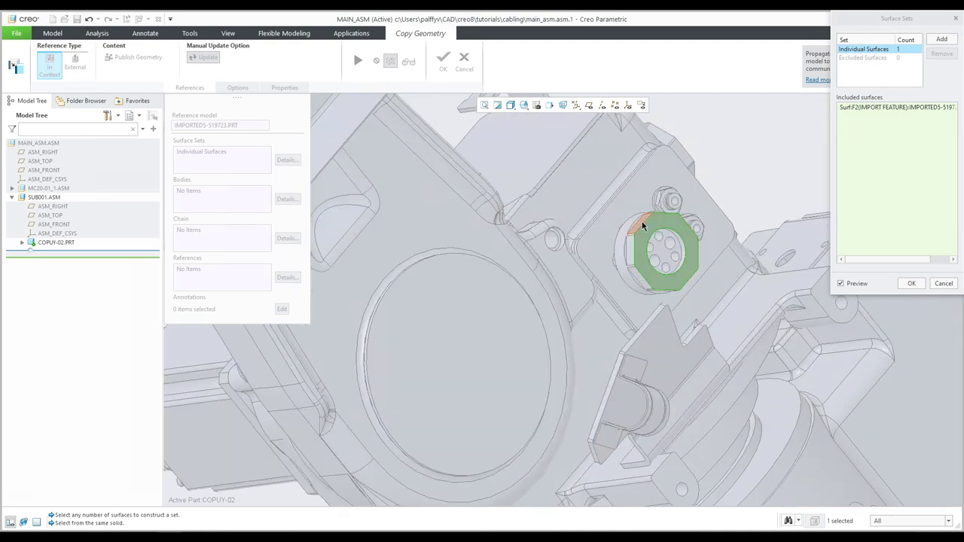
ctrl+click(631, 250)
ctrl+click(634, 259)
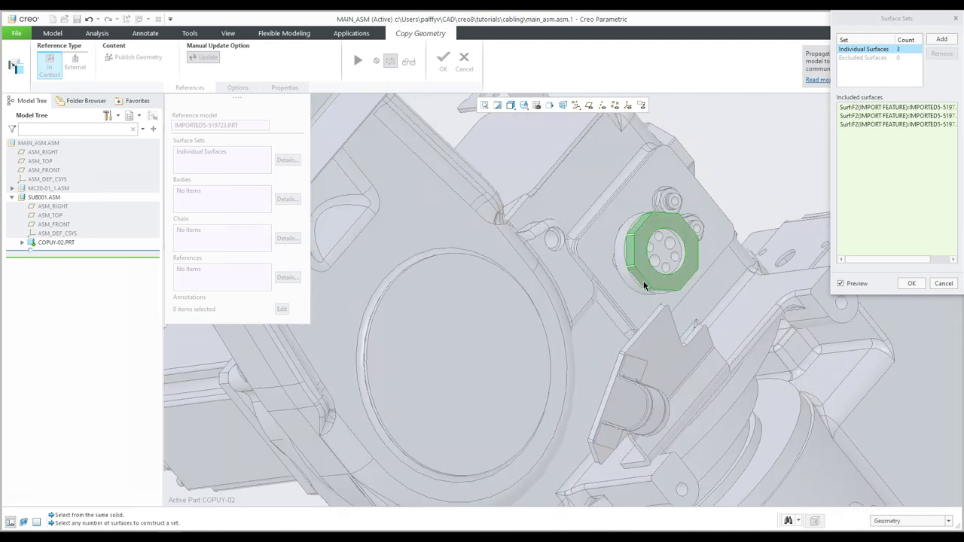
Add four more side faces of the octagonal gland to the surface set and accept the set.
middle_drag(650, 283, 697, 295)
ctrl+click(690, 296)
ctrl+click(698, 295)
scroll(700, 294, up, 5)
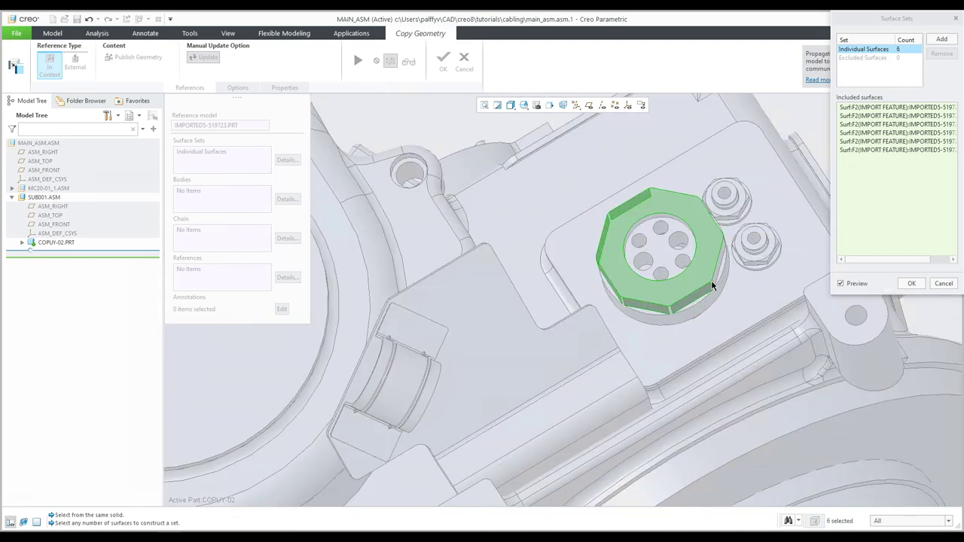
ctrl+click(722, 277)
scroll(677, 271, down, 8)
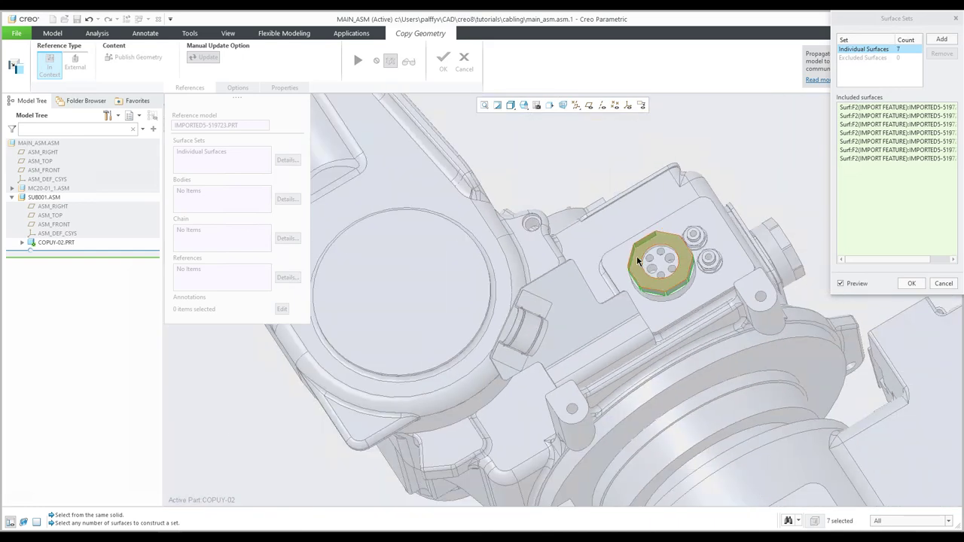
middle_drag(636, 255, 860, 316)
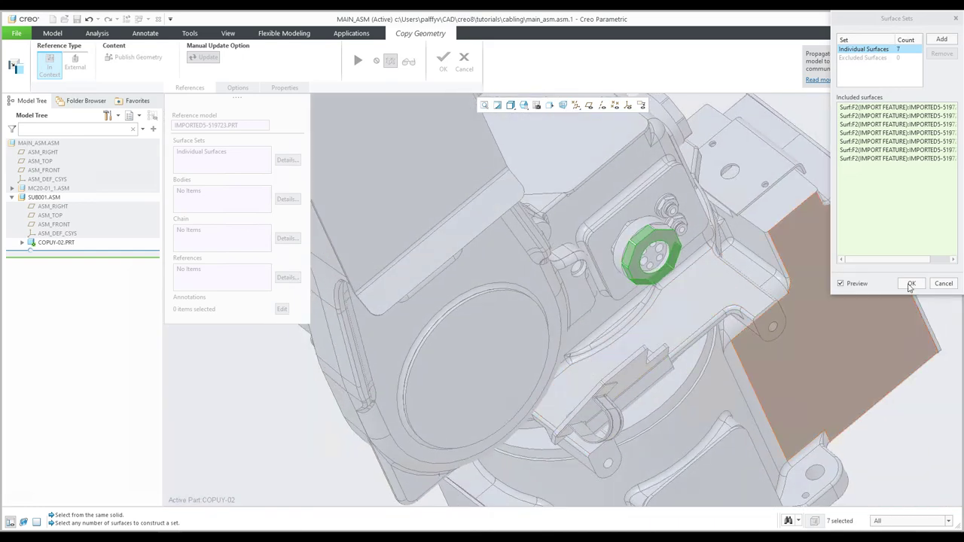
click(911, 284)
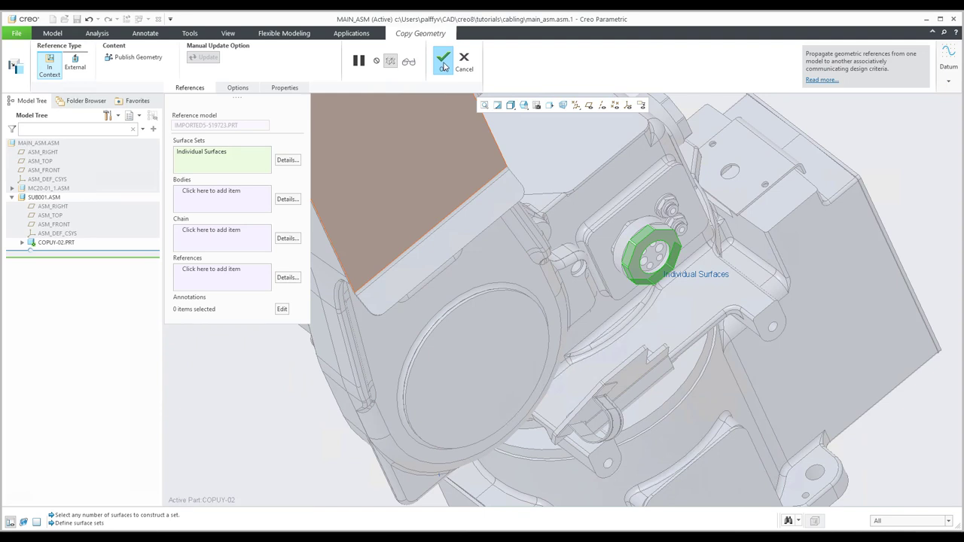
Complete the Copy Geometry feature for the octagonal gland's surfaces and expand COPUY-02.PRT in the model tree.
click(443, 66)
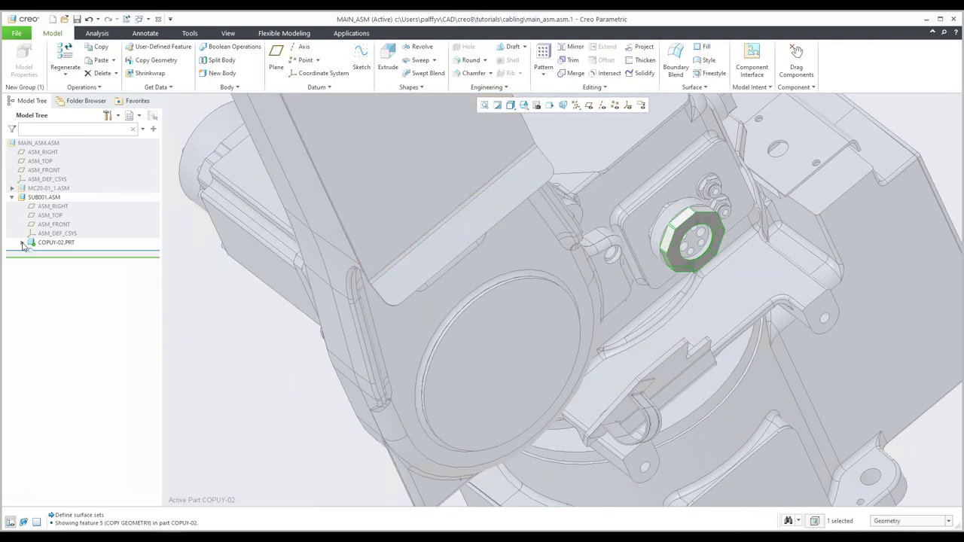
click(22, 243)
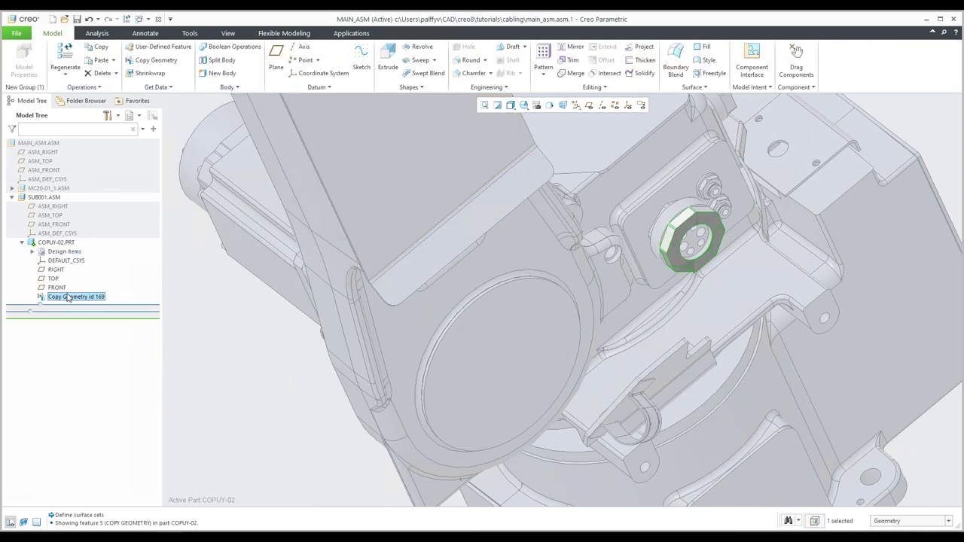
scroll(487, 315, down, 5)
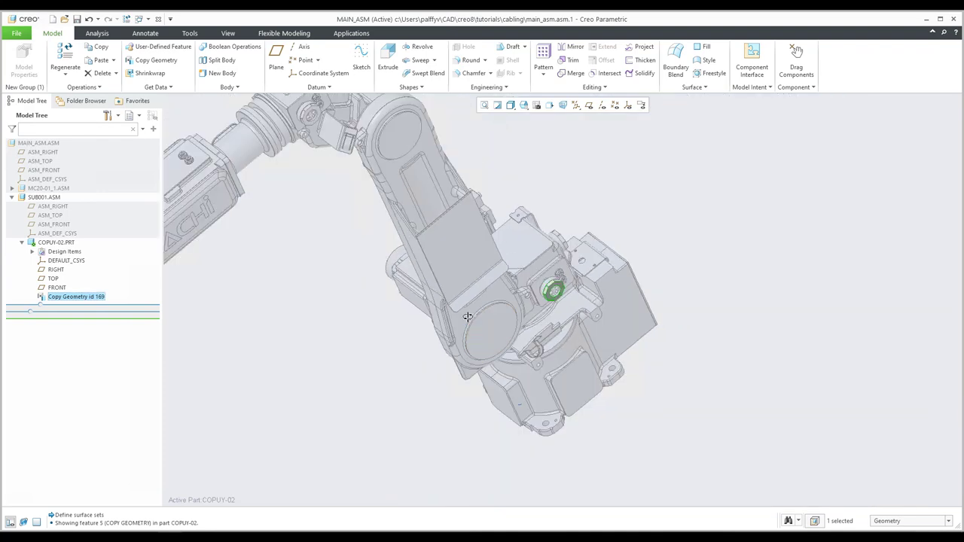
middle_drag(487, 315, 488, 341)
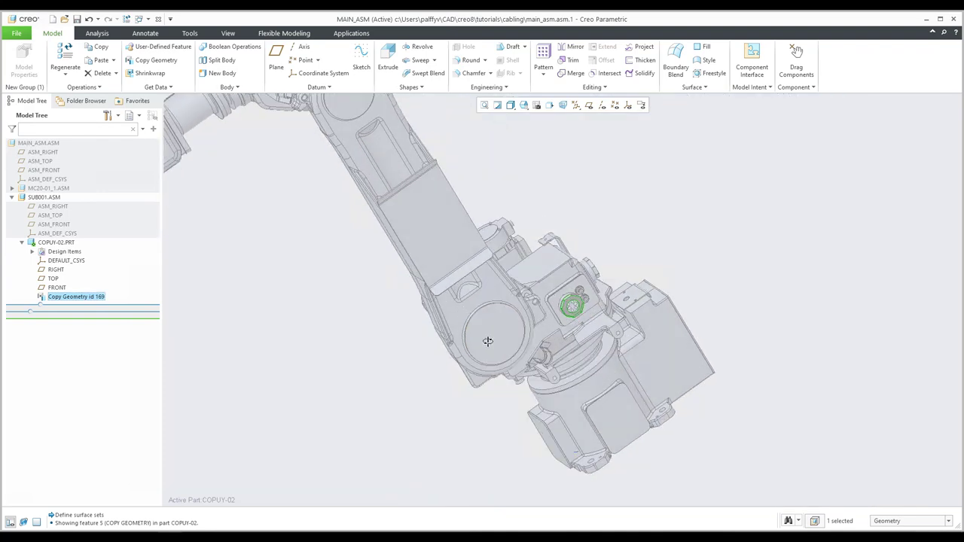
click(256, 249)
Copy the curved clamp surface near the lower joint in a new Copy Geometry feature with Publish Geometry switched off.
click(155, 60)
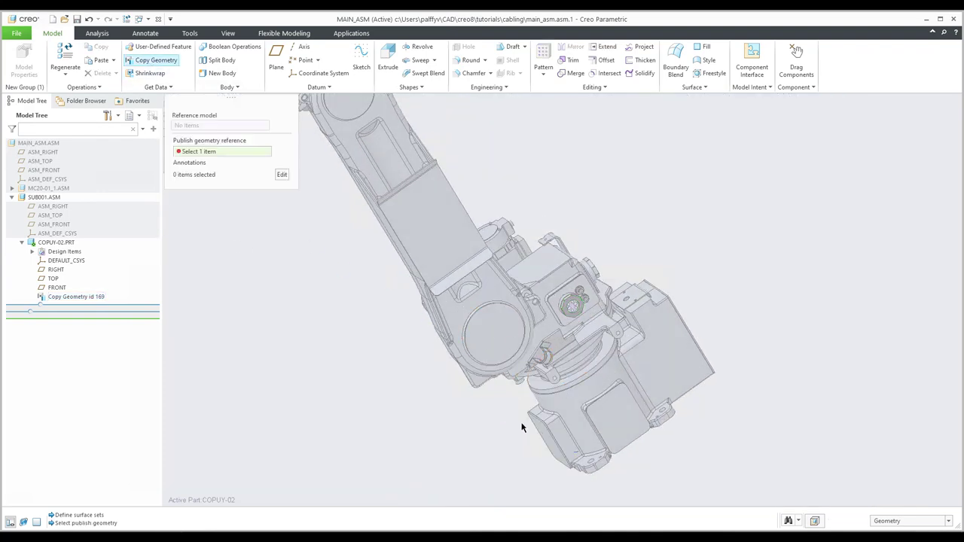
scroll(543, 374, up, 5)
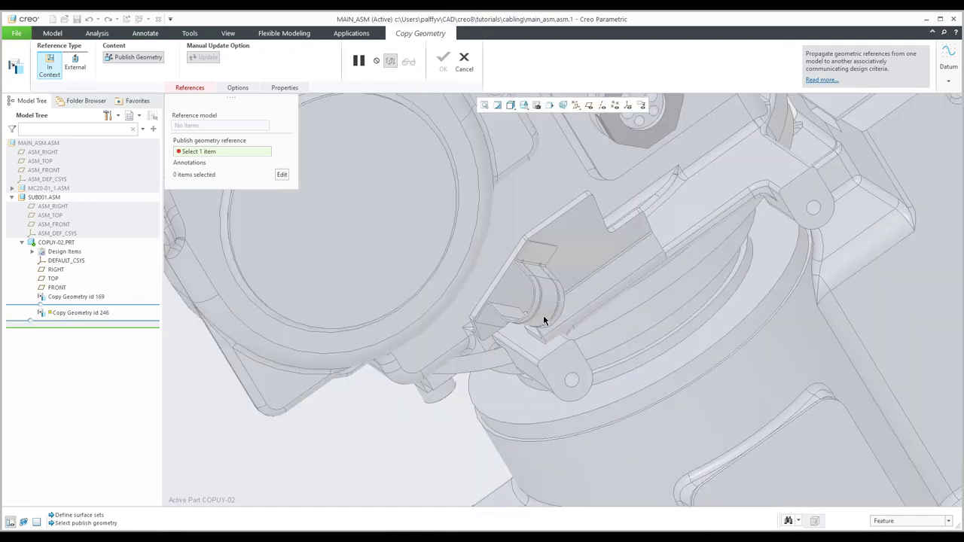
click(125, 59)
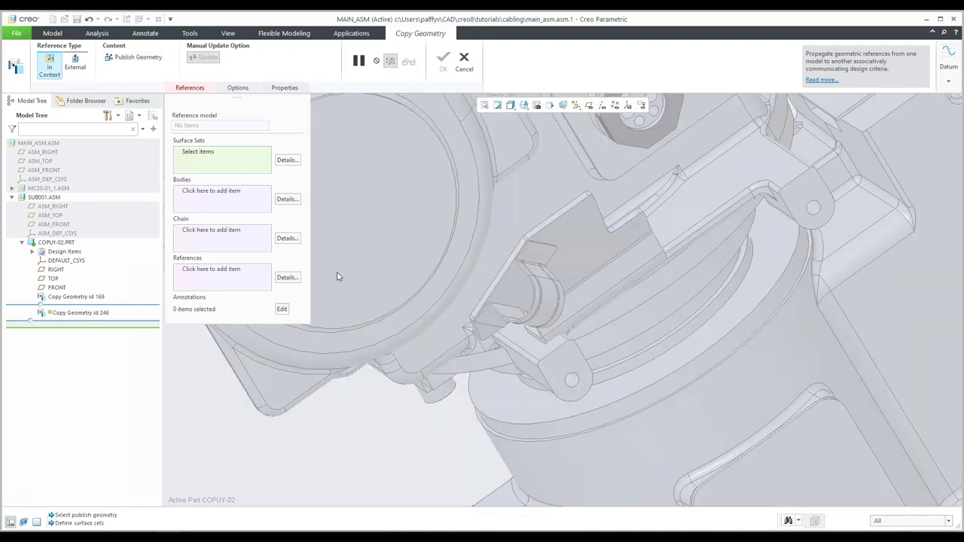
click(287, 161)
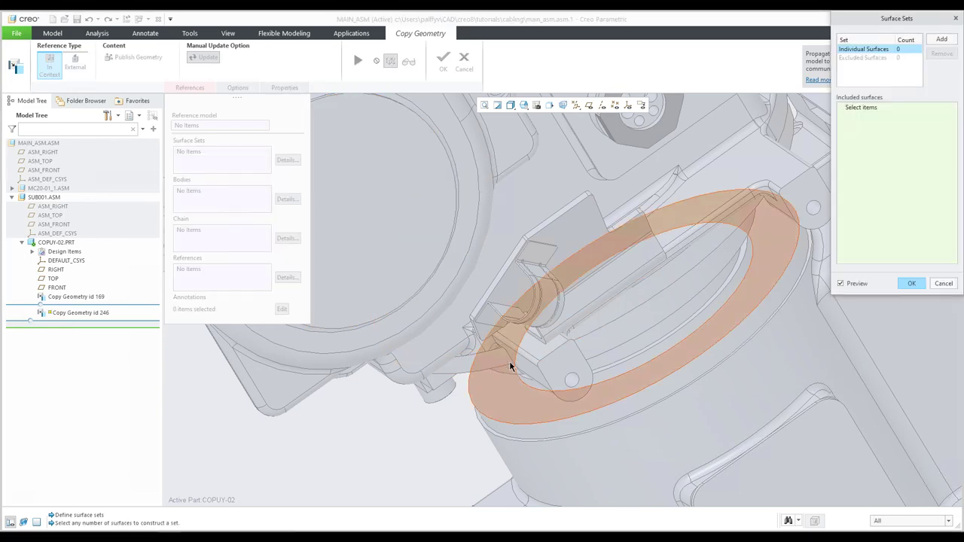
click(543, 312)
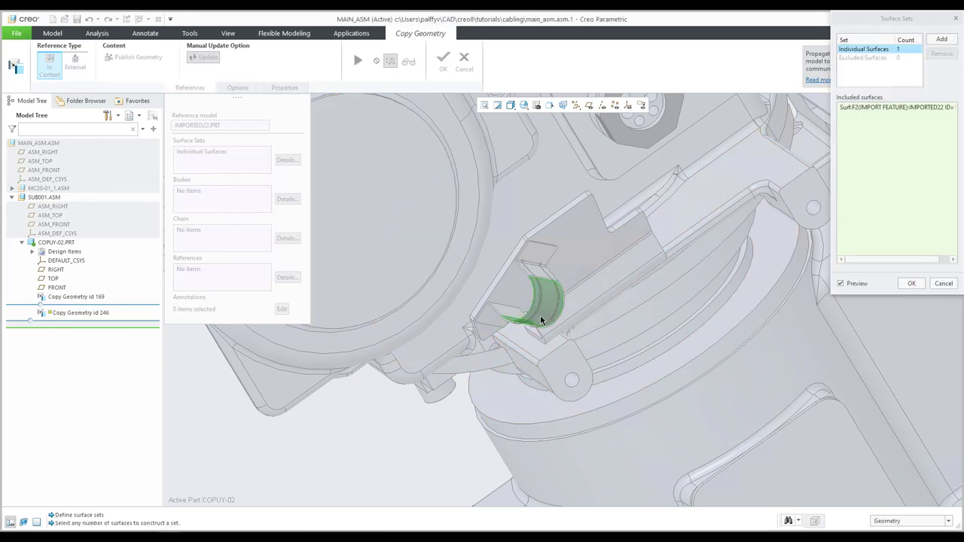
click(911, 284)
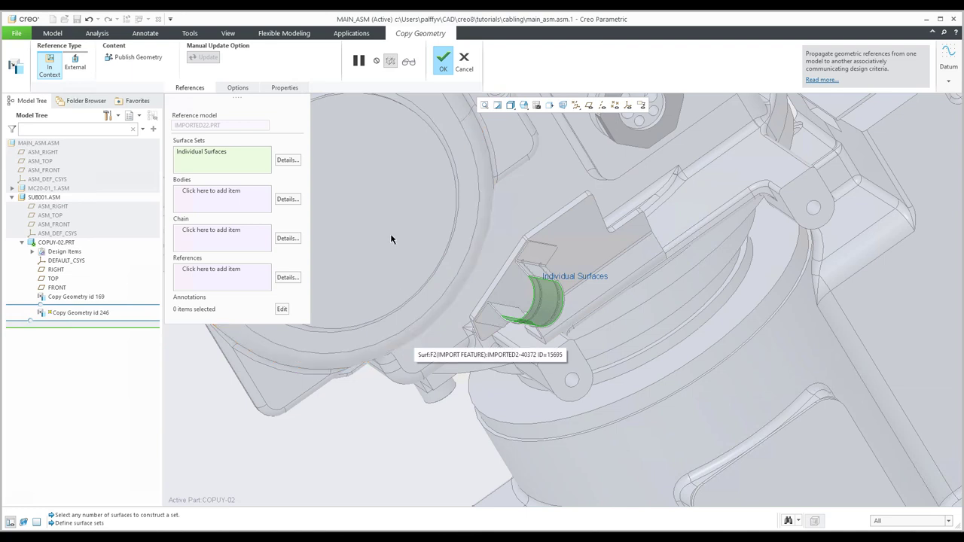
click(444, 66)
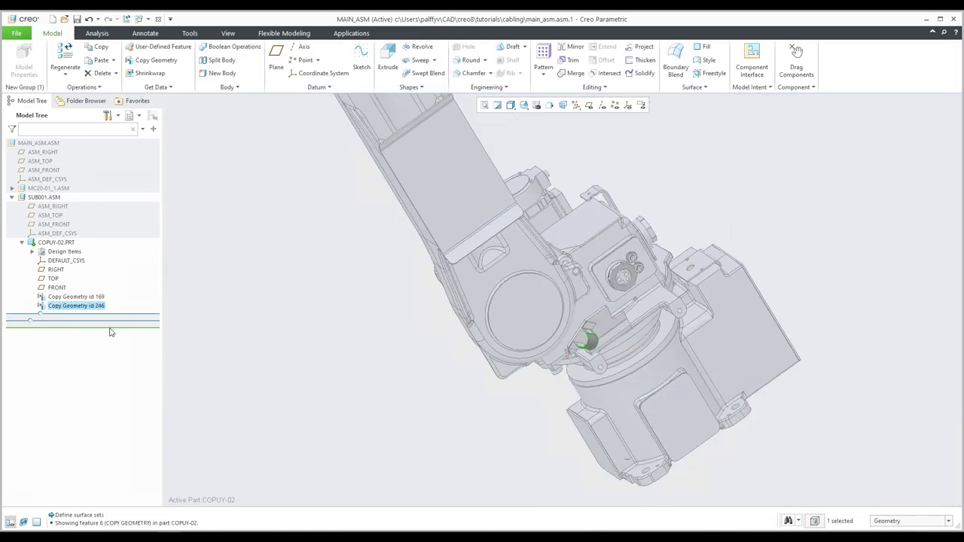
Copy the lower-arm plate's lower strip, large flat face and upper edge surface in another Copy Geometry feature, with Publish Geometry switched off.
click(155, 60)
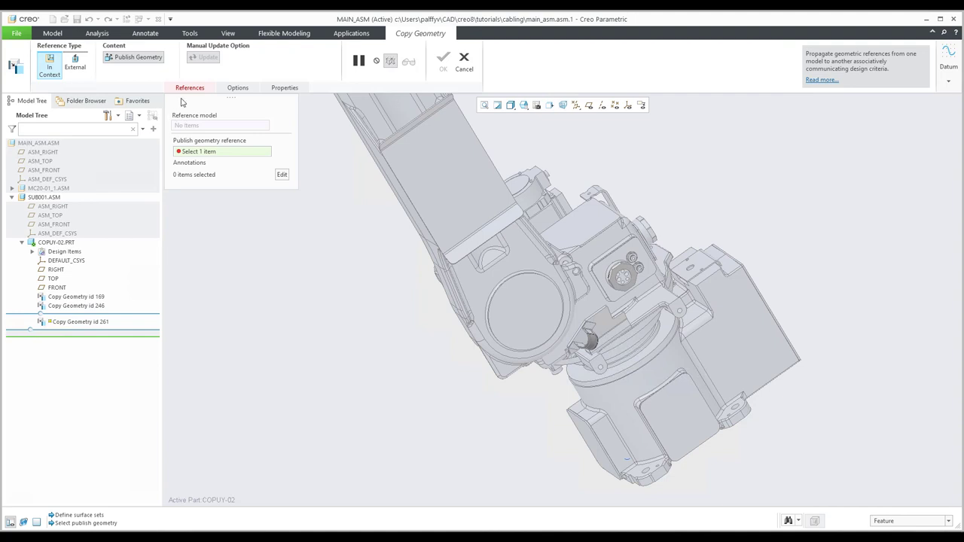
click(131, 57)
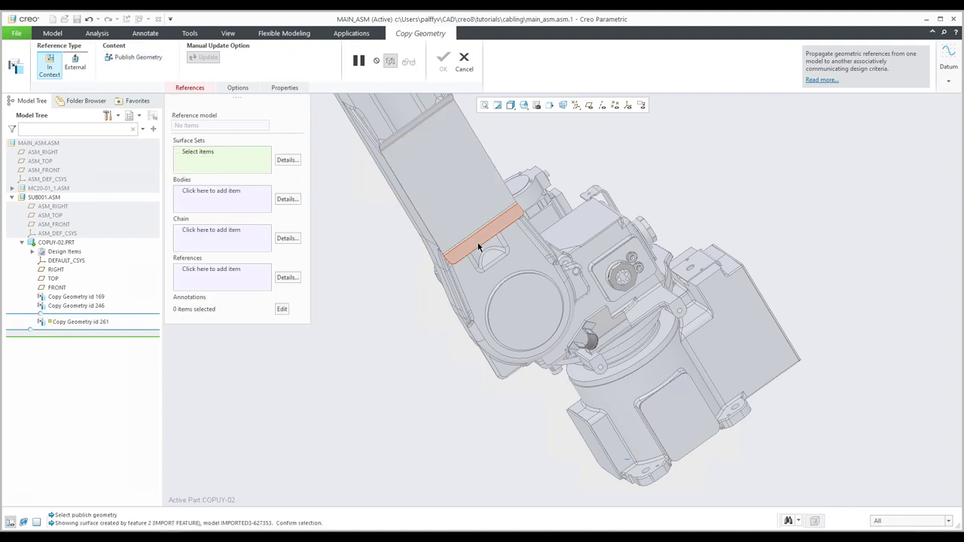
click(474, 245)
ctrl+click(463, 217)
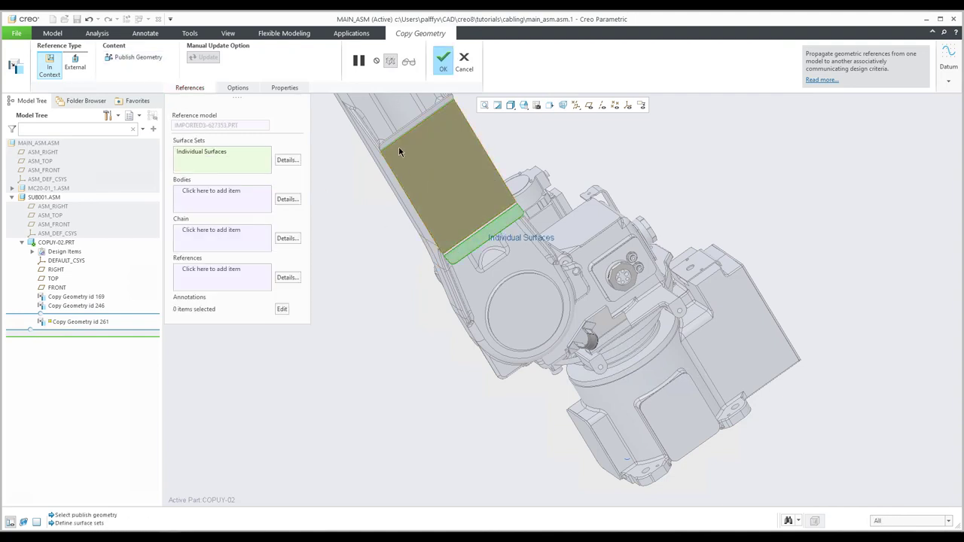
scroll(399, 152, up, 5)
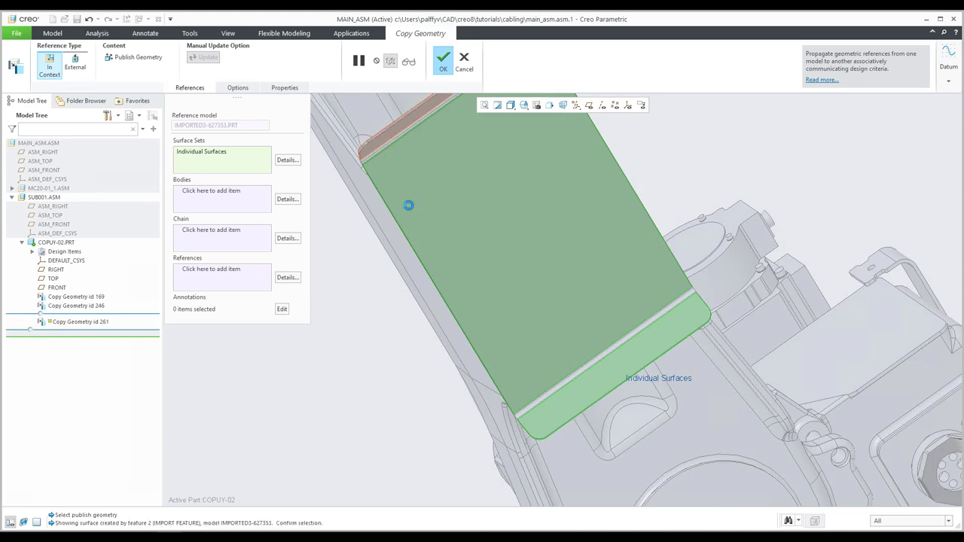
scroll(538, 387, down, 6)
scroll(430, 258, up, 4)
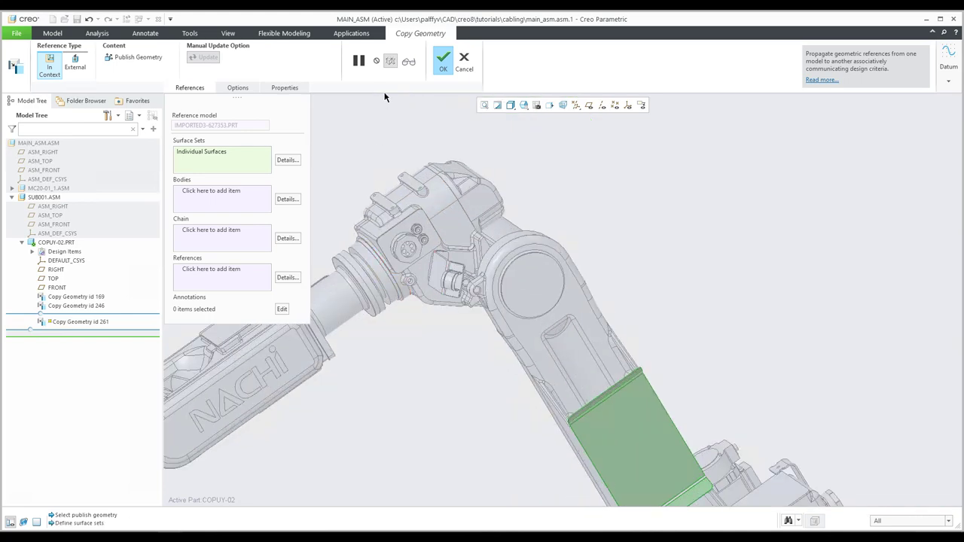
click(442, 63)
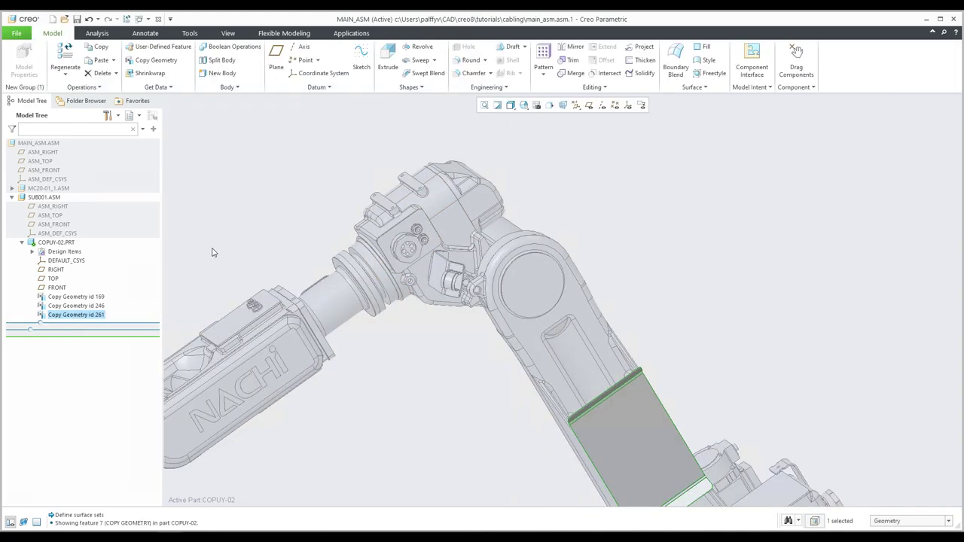
Copy the curved clamp surface beside the upper joint in a new Copy Geometry feature without Publish Geometry.
click(154, 60)
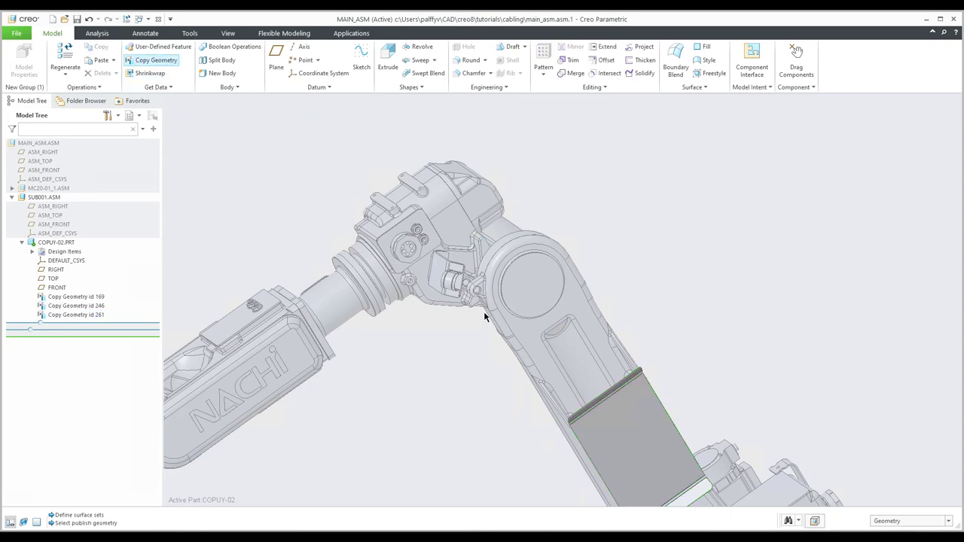
scroll(438, 296, up, 4)
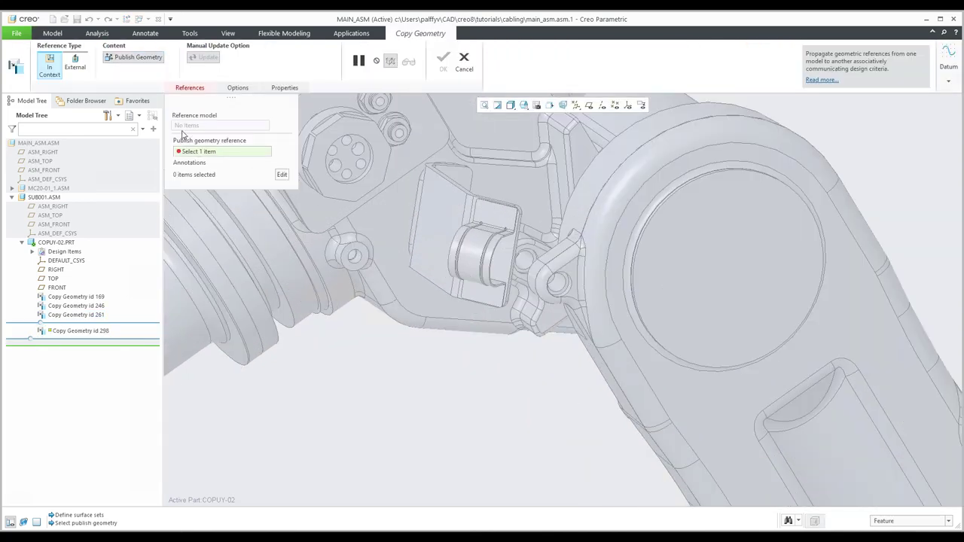
click(128, 60)
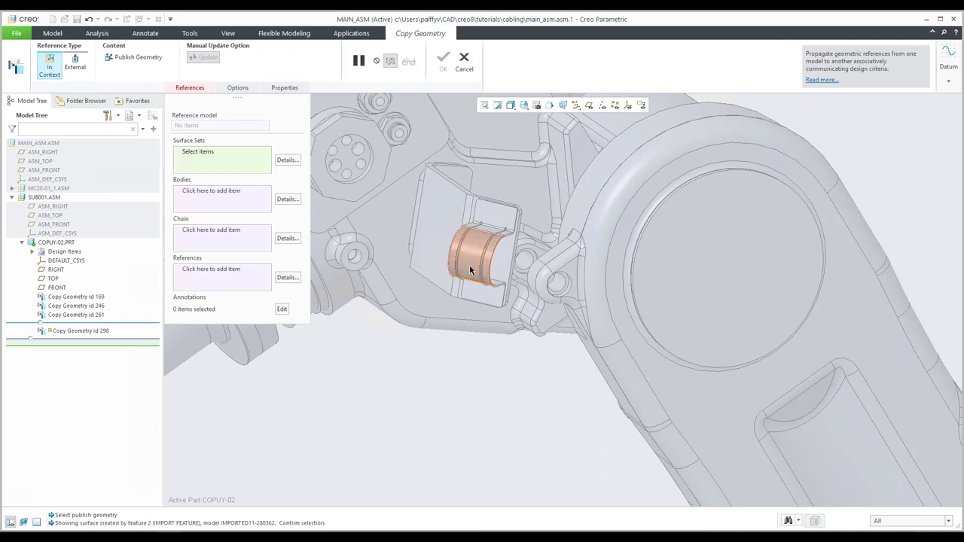
click(469, 268)
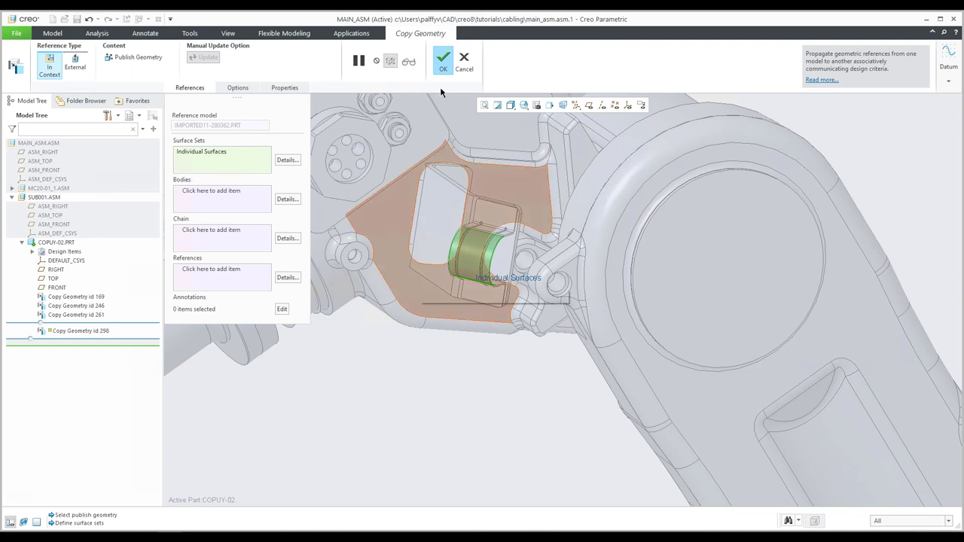
click(442, 60)
Copy the front face of the upper octagonal gland in a new Copy Geometry feature without Publish Geometry.
middle_drag(530, 366, 333, 279)
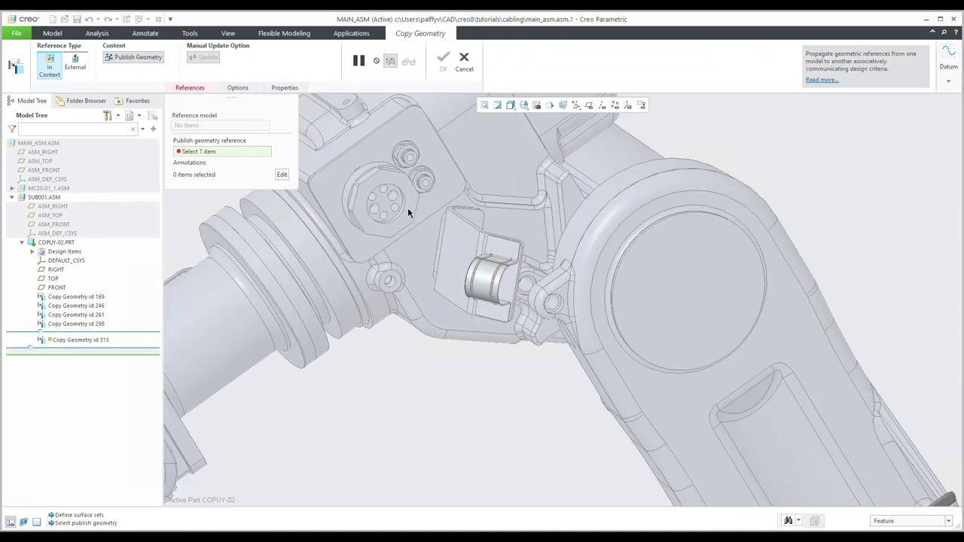
click(135, 60)
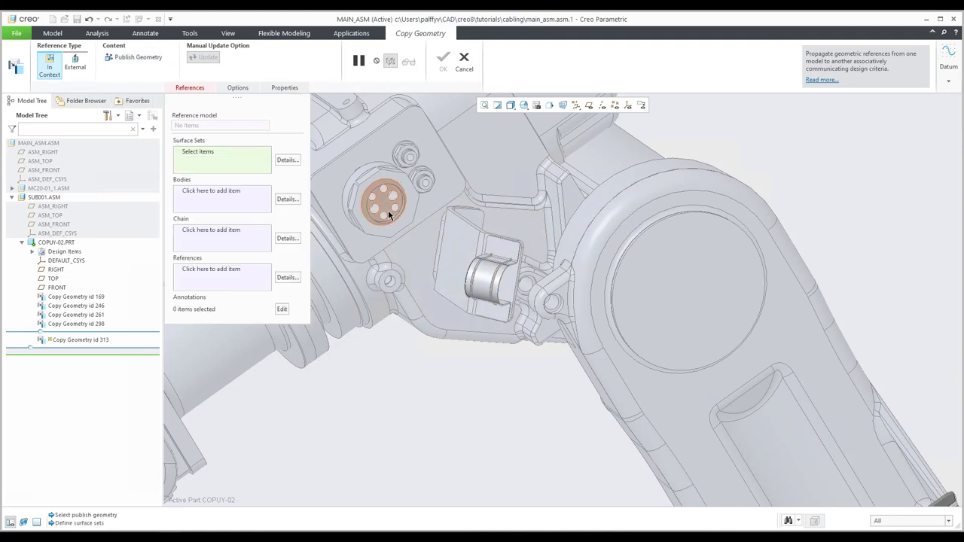
click(402, 190)
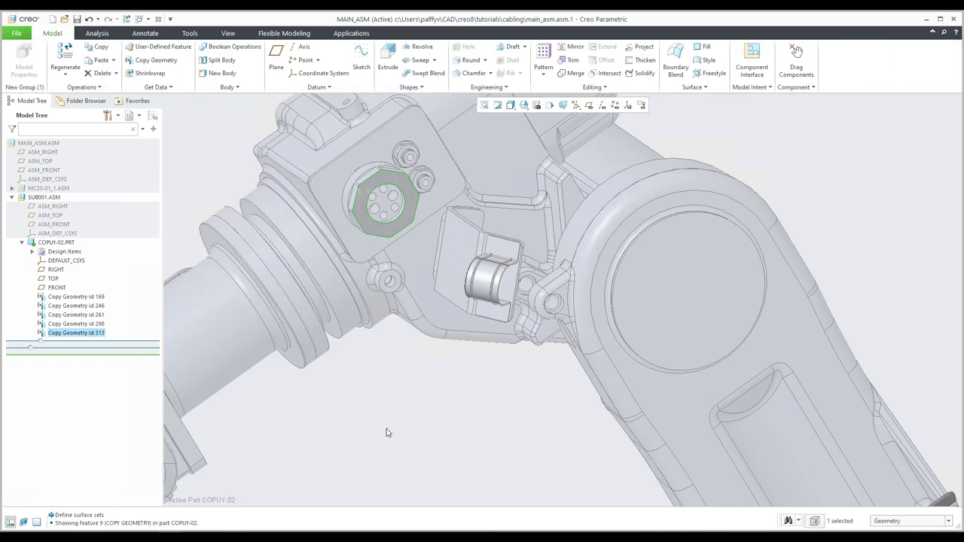
scroll(430, 380, down, 5)
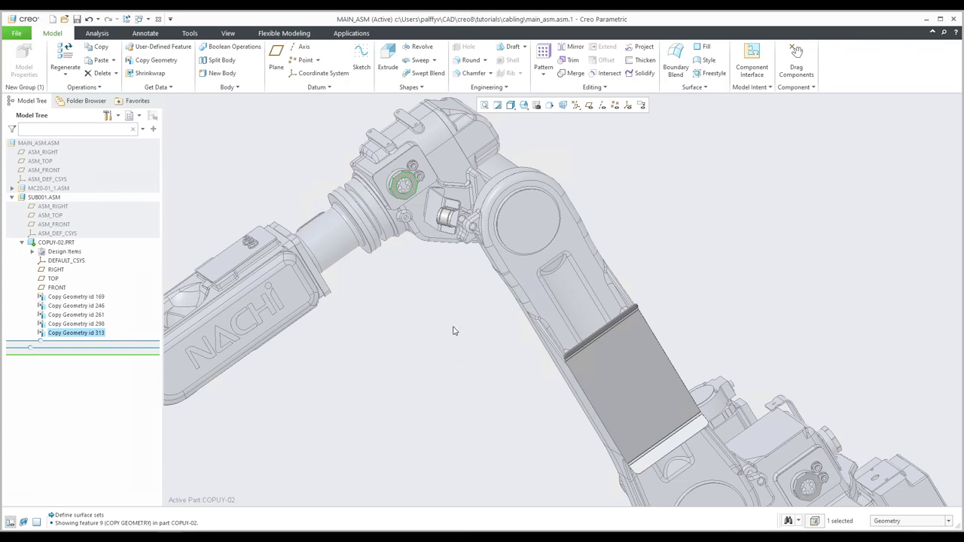
key(ctrl+d)
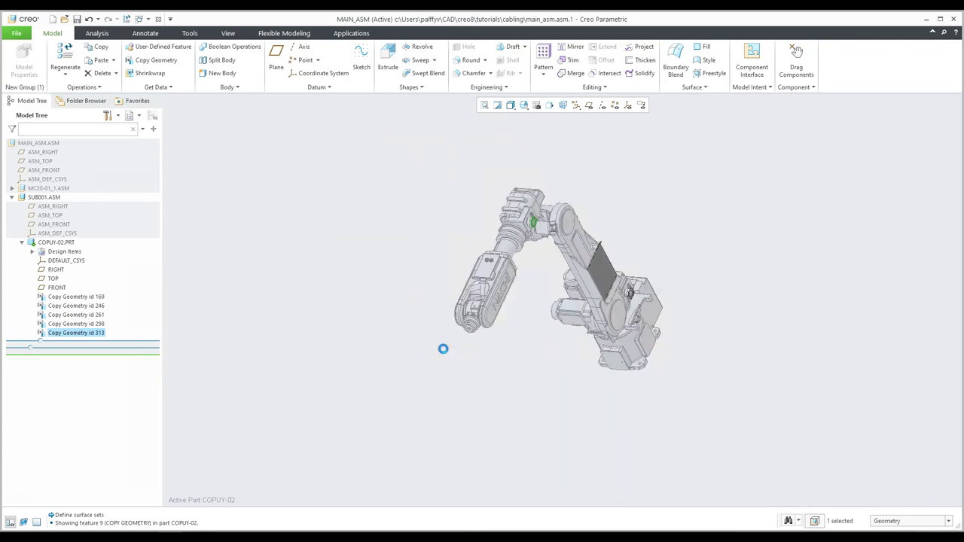
Open COPUY-02.PRT in its own window and show it in the default orientation.
click(63, 243)
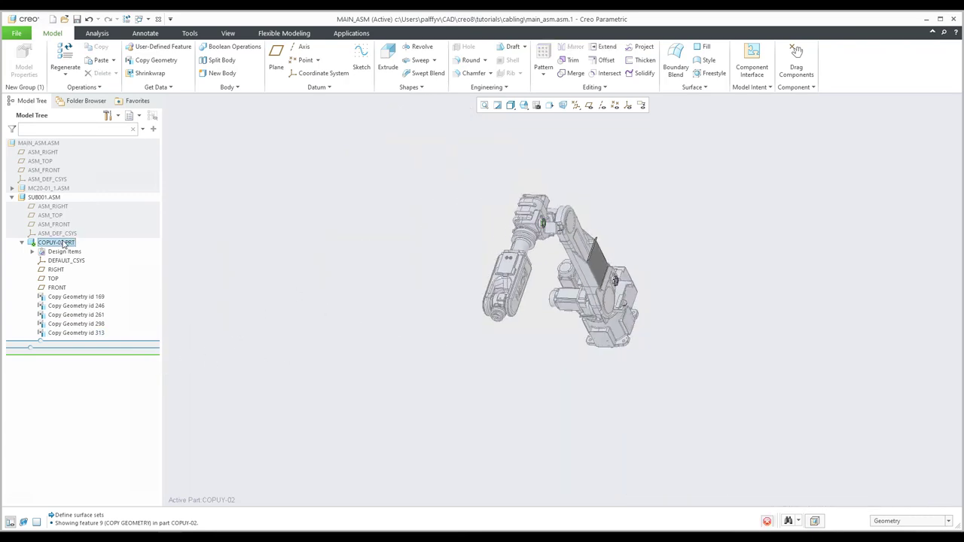
click(69, 196)
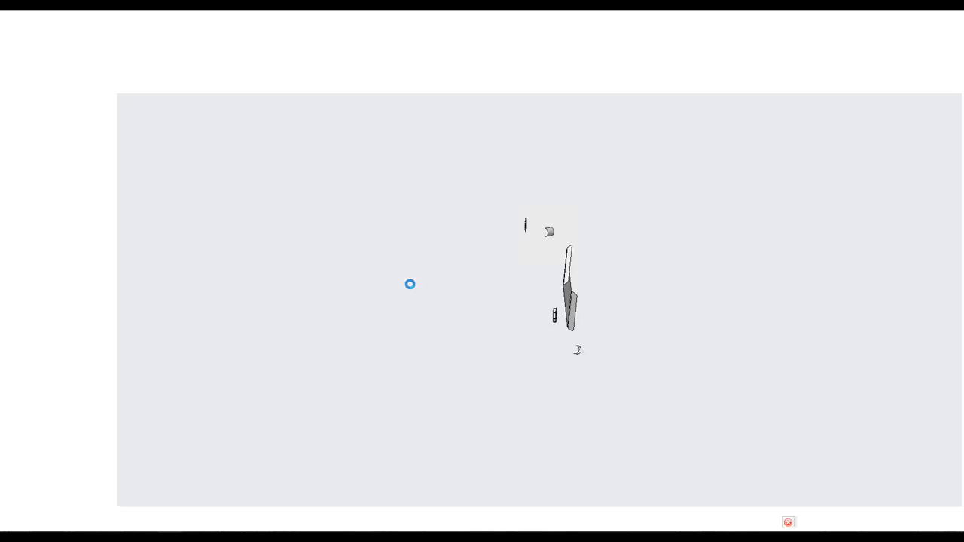
key(ctrl+d)
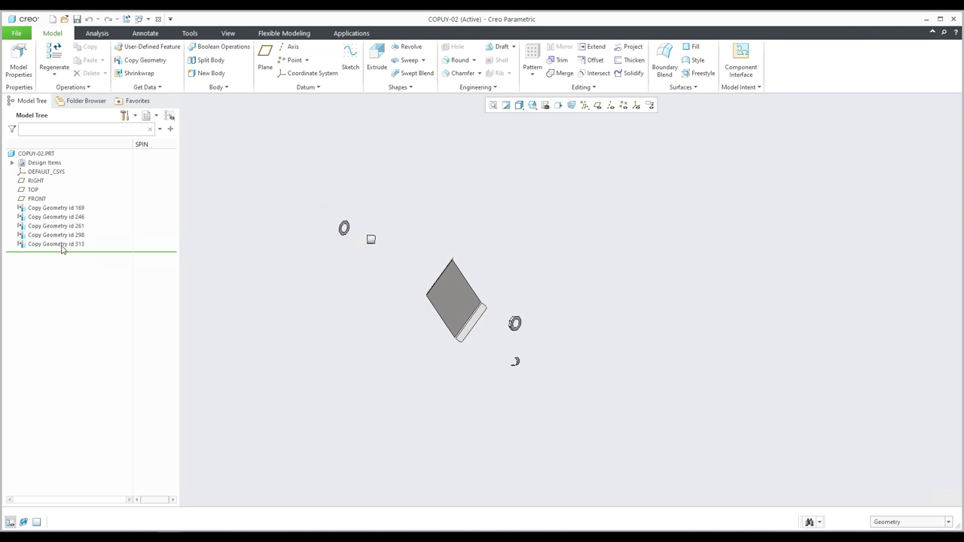
Redefine the lower gland's Copy Geometry feature with Copied Geometry Update set to No dependency, accepting the broken dependency.
click(62, 209)
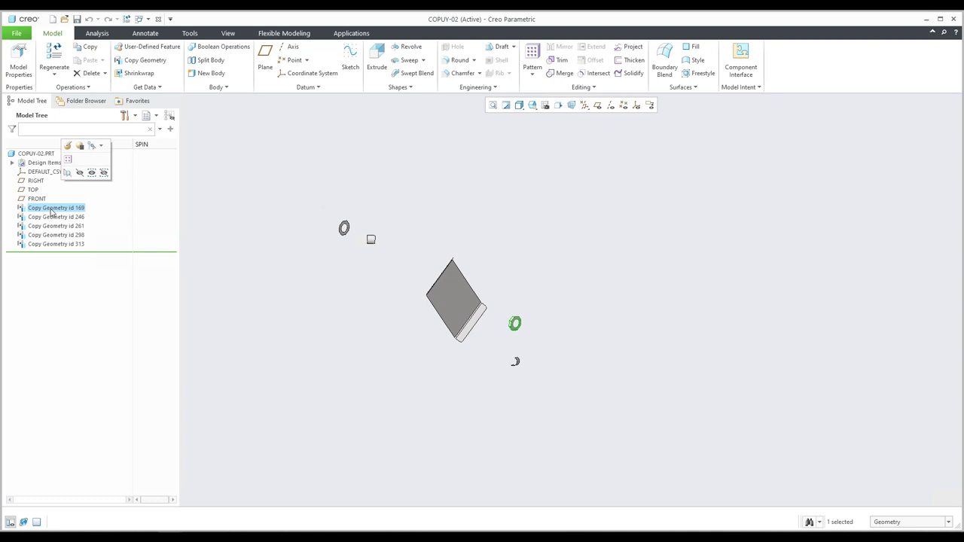
click(67, 146)
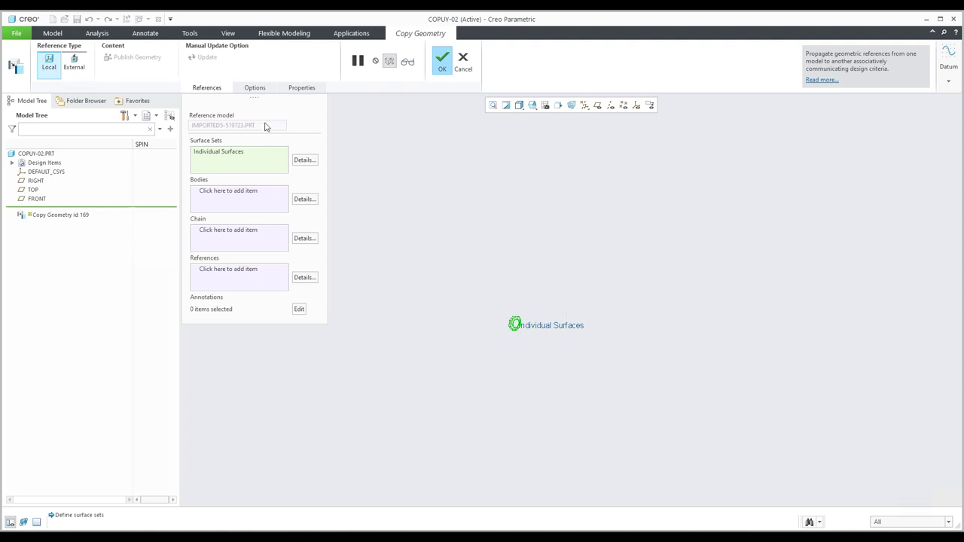
click(260, 89)
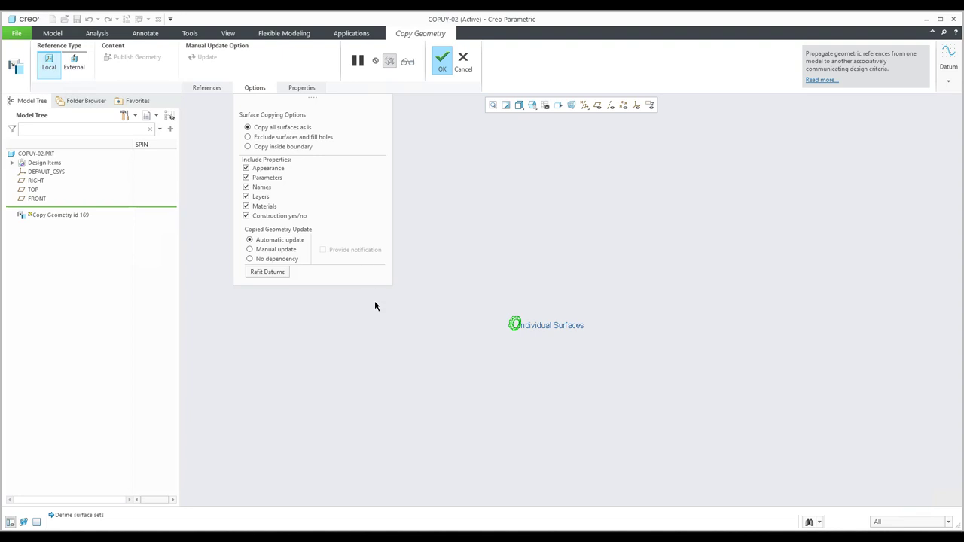
click(250, 259)
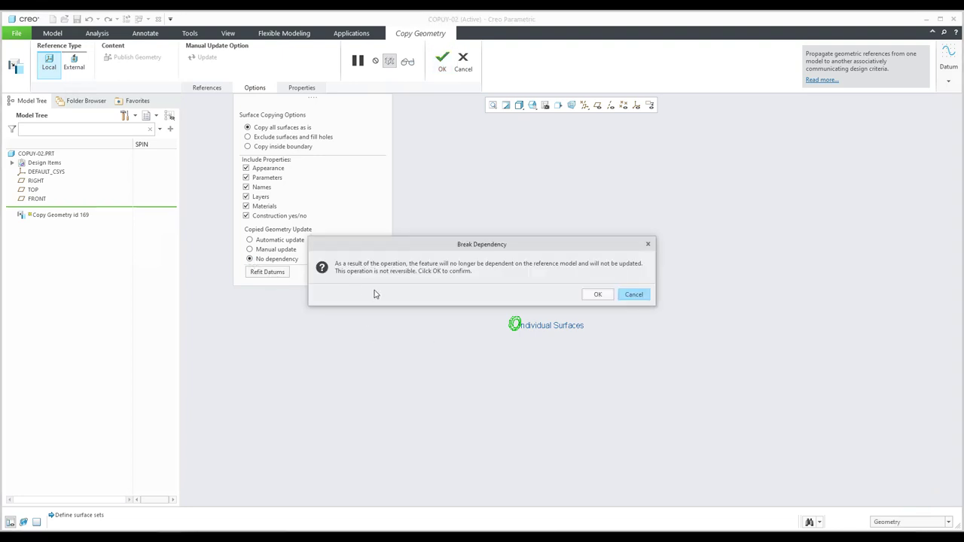
click(600, 295)
click(442, 61)
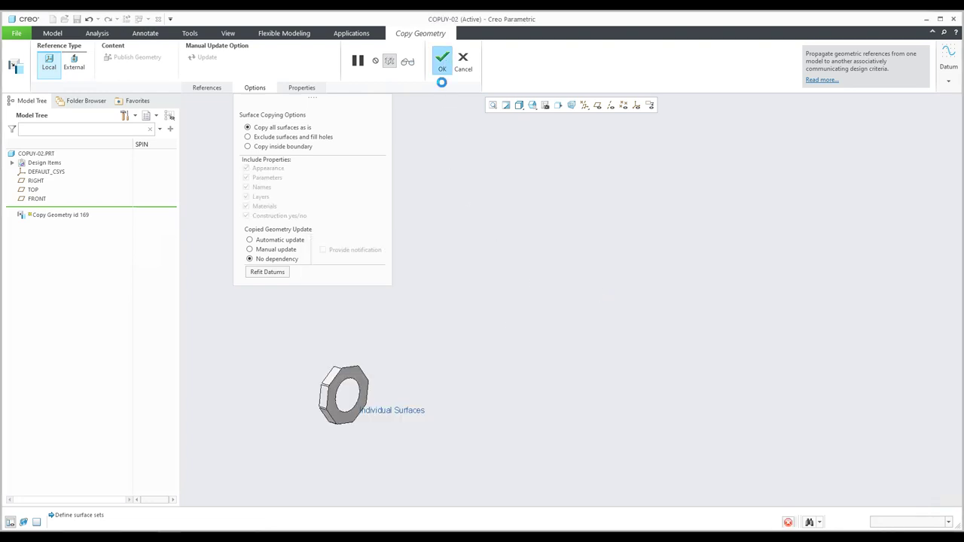
click(318, 207)
scroll(451, 301, up, 3)
scroll(445, 327, down, 4)
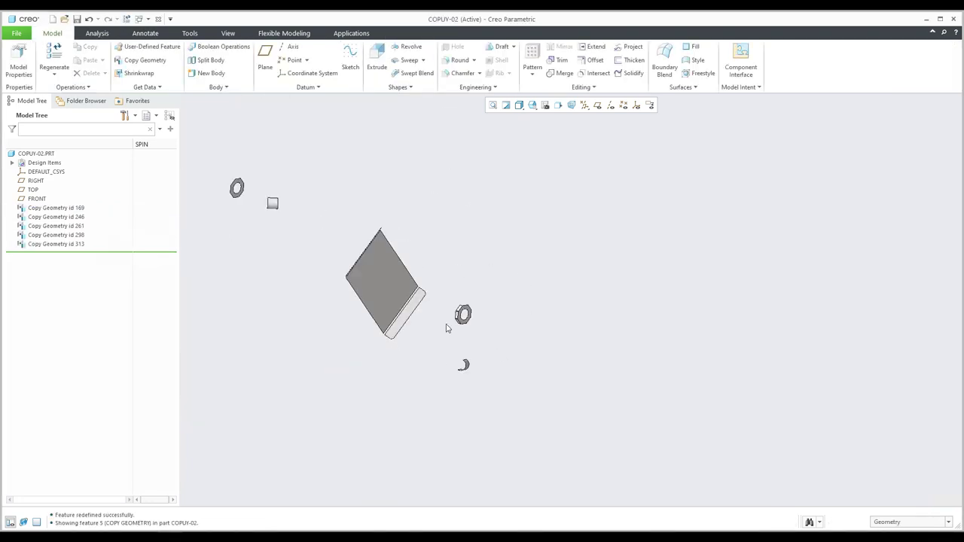
Rename the lower octagonal gland's Copy Geometry feature as IN-GE01.
scroll(452, 316, up, 2)
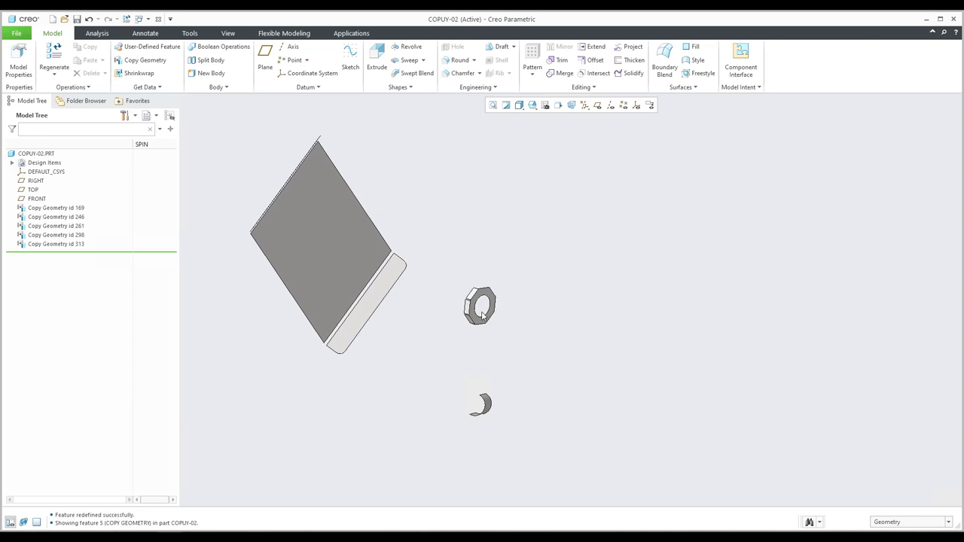
click(56, 209)
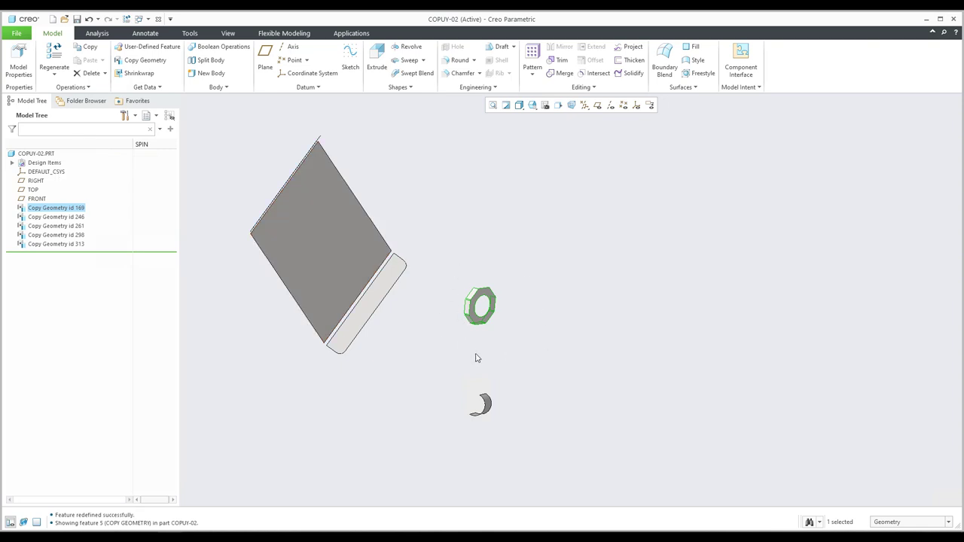
click(57, 214)
click(64, 208)
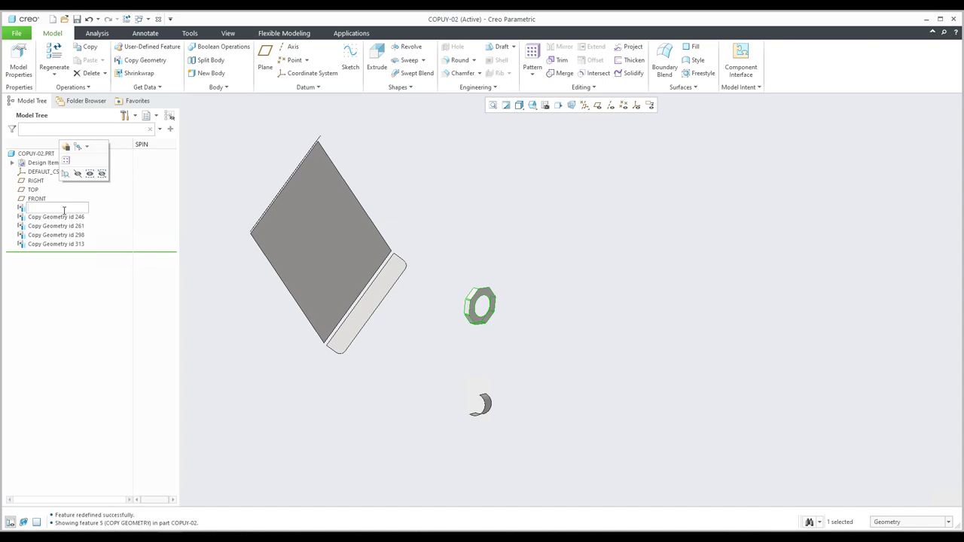
text(in-ge01)
key(Return)
click(327, 385)
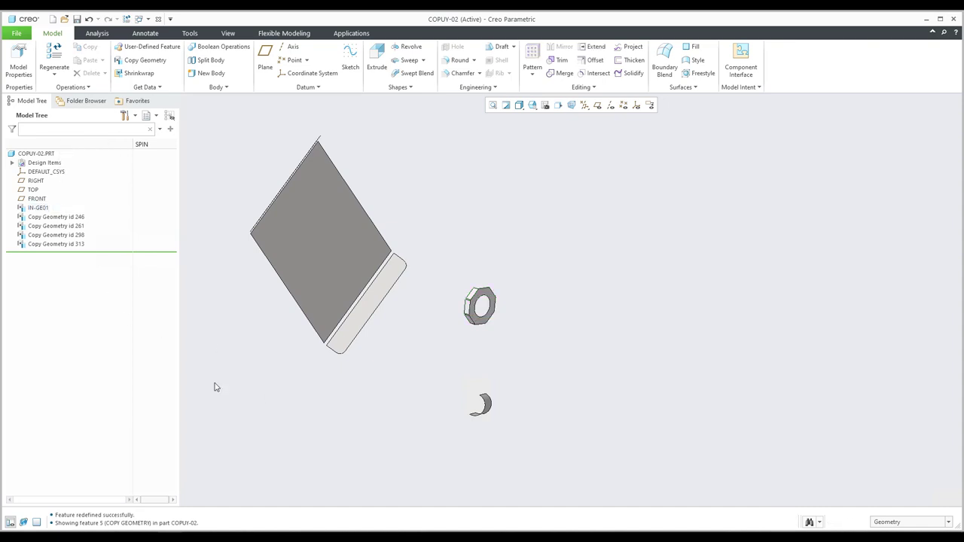
Redefine the upper gland's Copy Geometry feature with Copied Geometry Update set to No dependency, accepting the broken dependency.
click(59, 218)
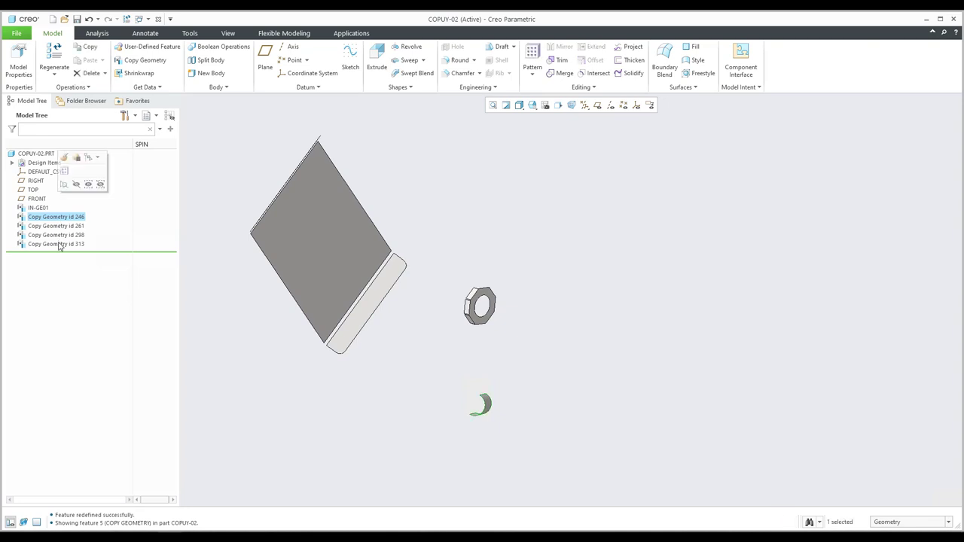
scroll(451, 323, down, 4)
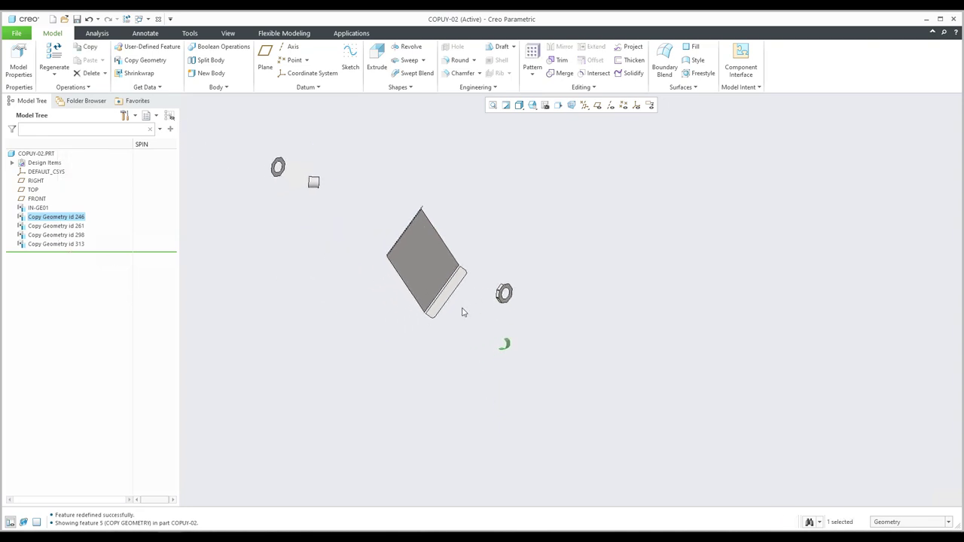
middle_drag(462, 312, 452, 306)
click(156, 332)
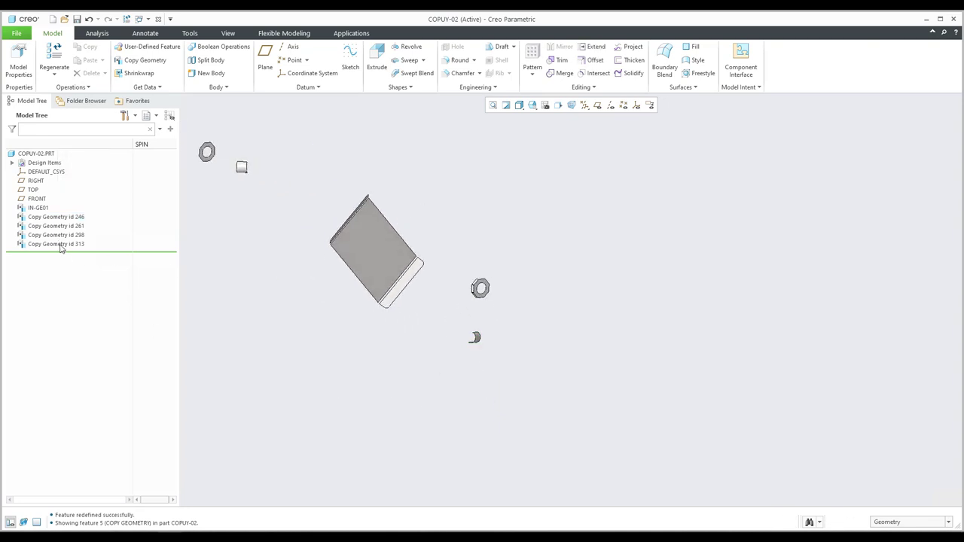
click(60, 246)
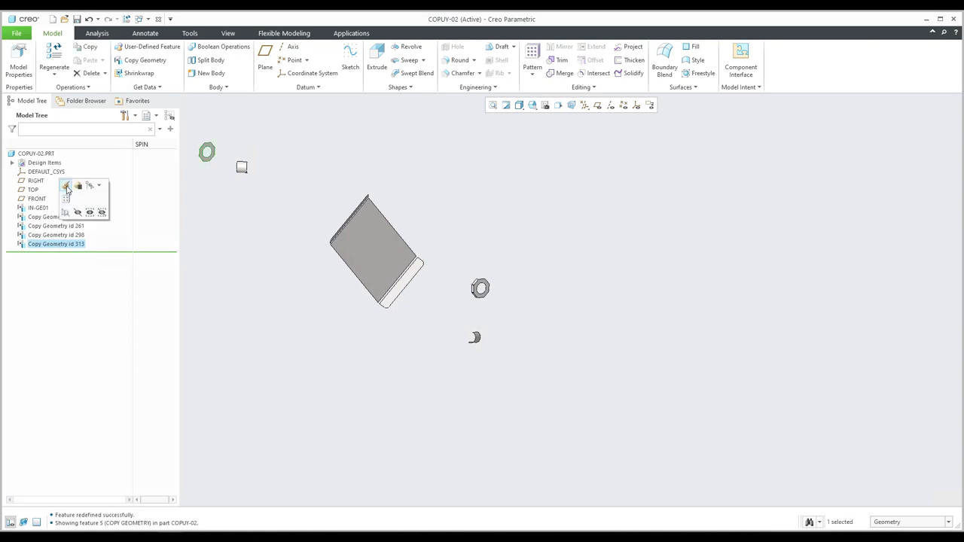
click(66, 186)
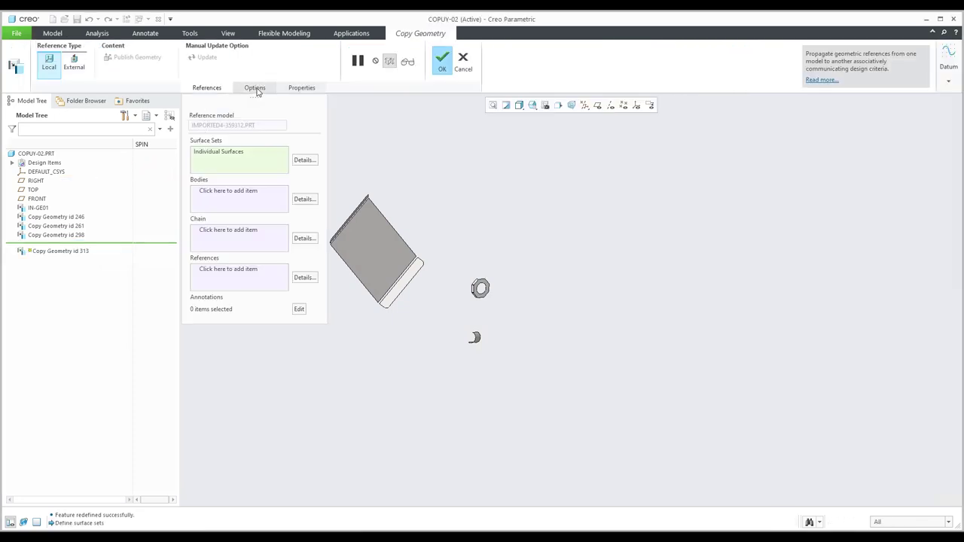
click(256, 88)
click(251, 259)
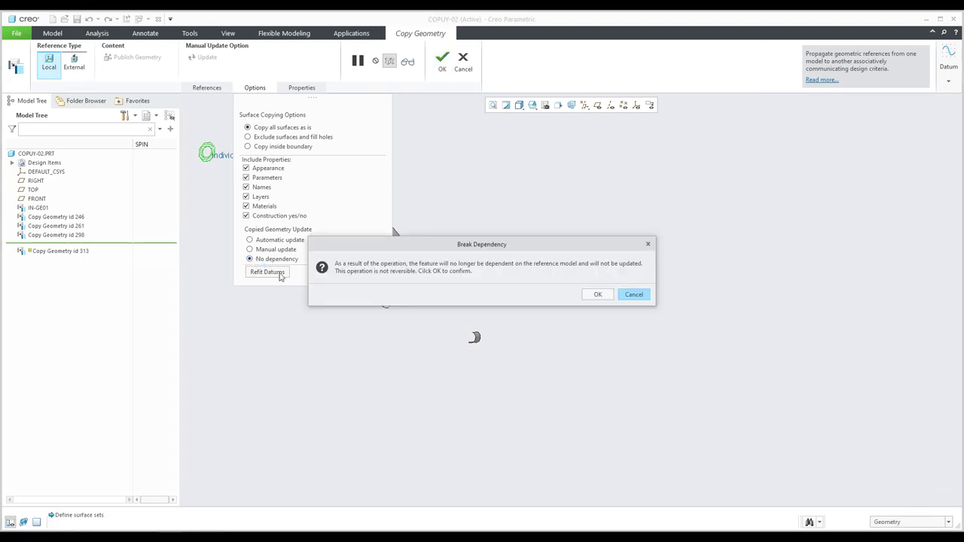
click(597, 294)
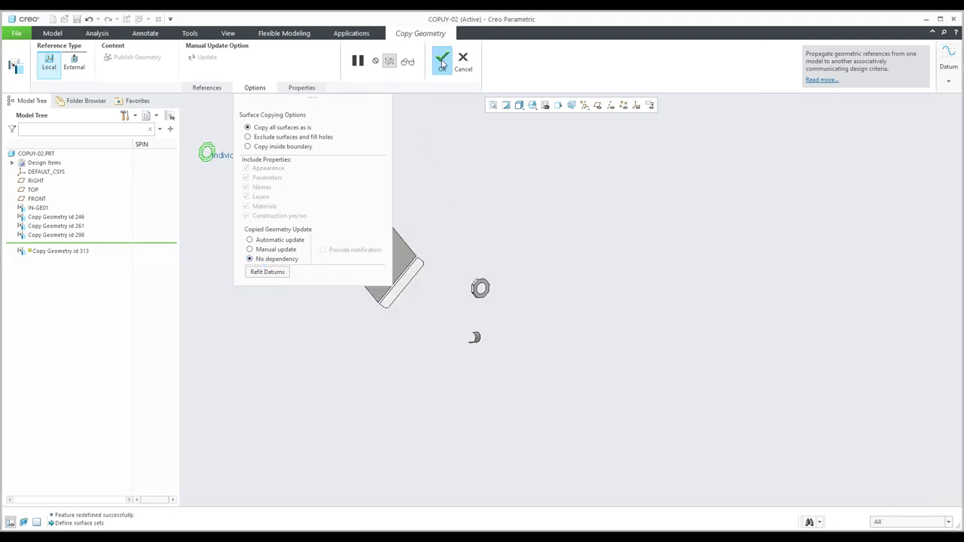
click(442, 63)
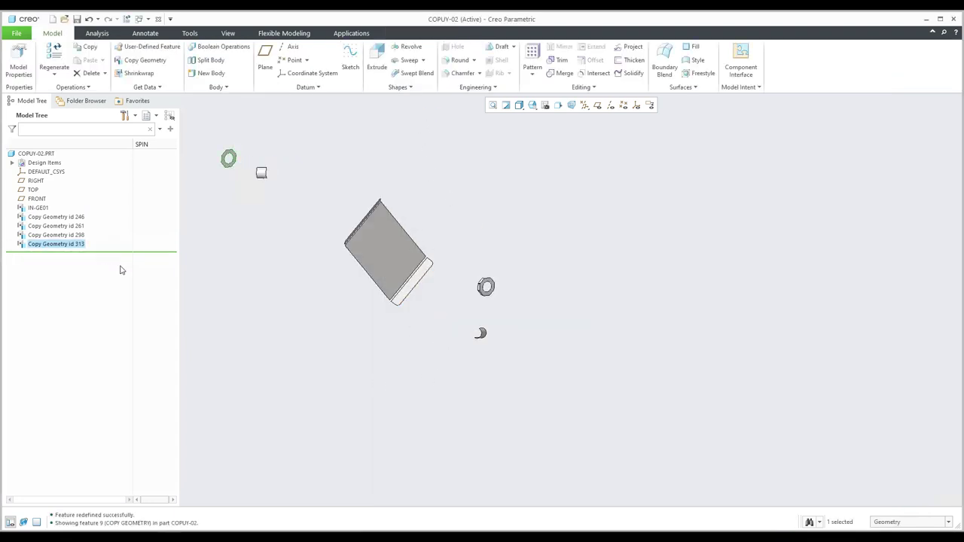
Rename the upper gland's Copy Geometry feature as IN-GEO02.
right_click(61, 251)
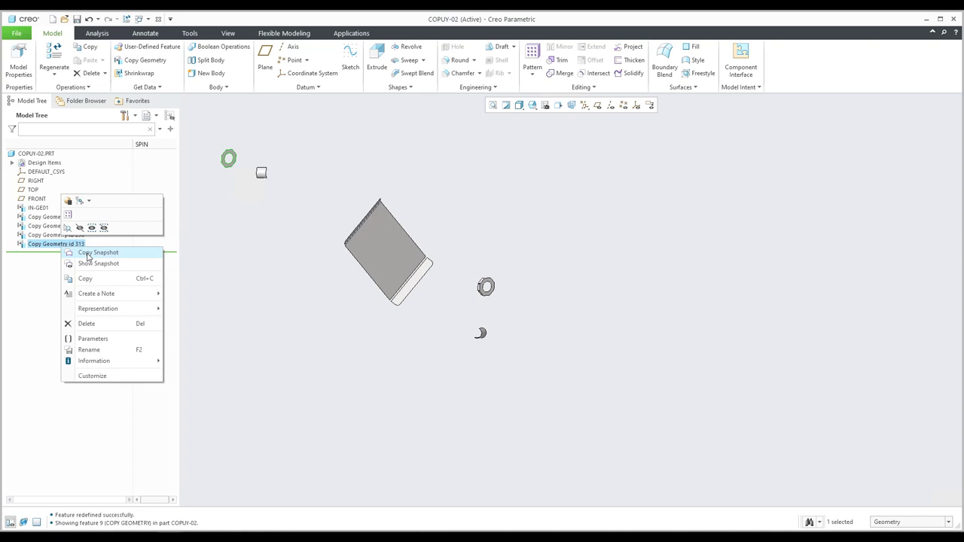
click(90, 349)
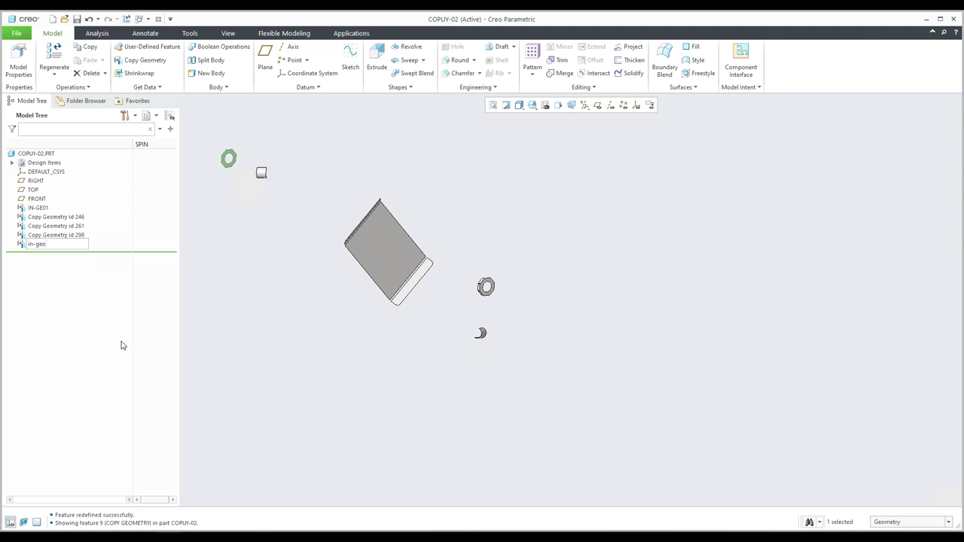
key(Return)
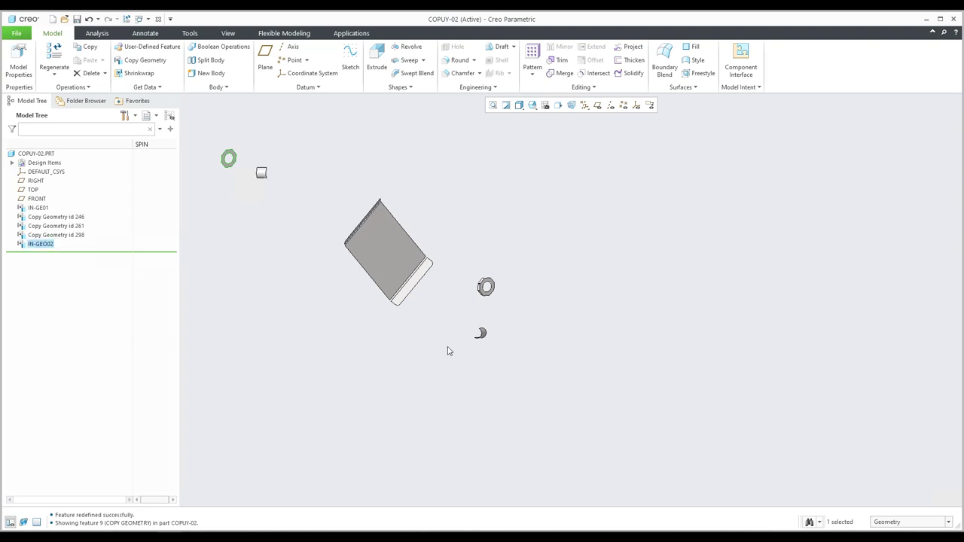
click(449, 351)
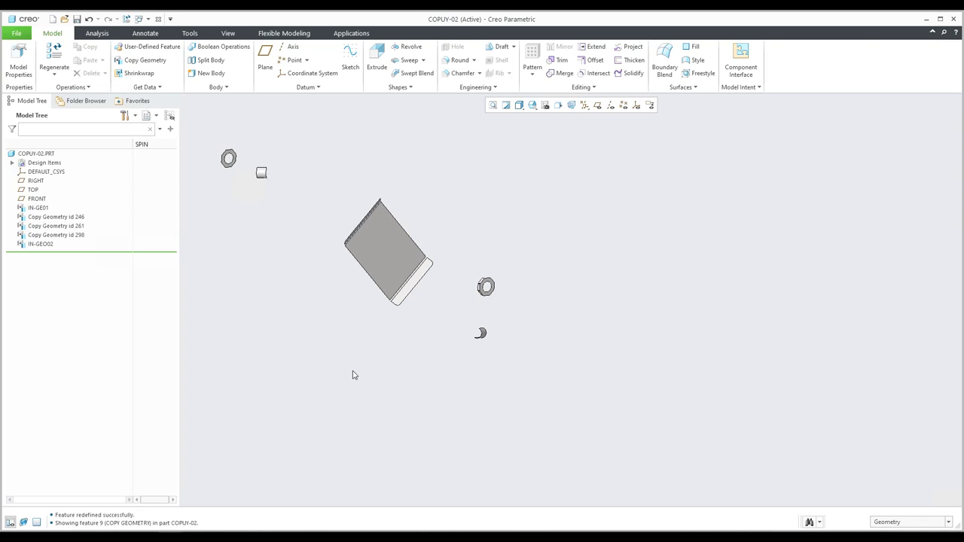
Show COPUY-02.PRT in its default orientation, close its window and return to MAIN_ASM.
key(ctrl+d)
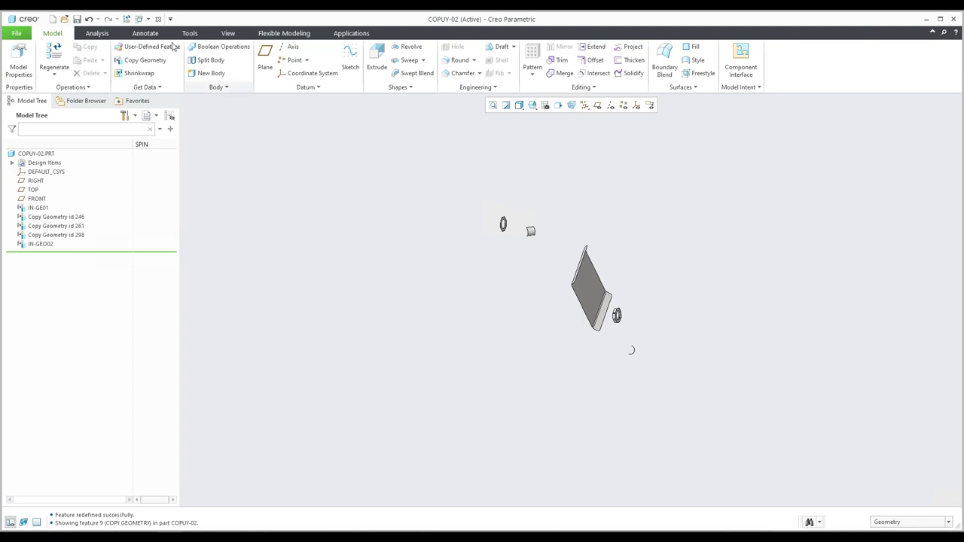
click(159, 19)
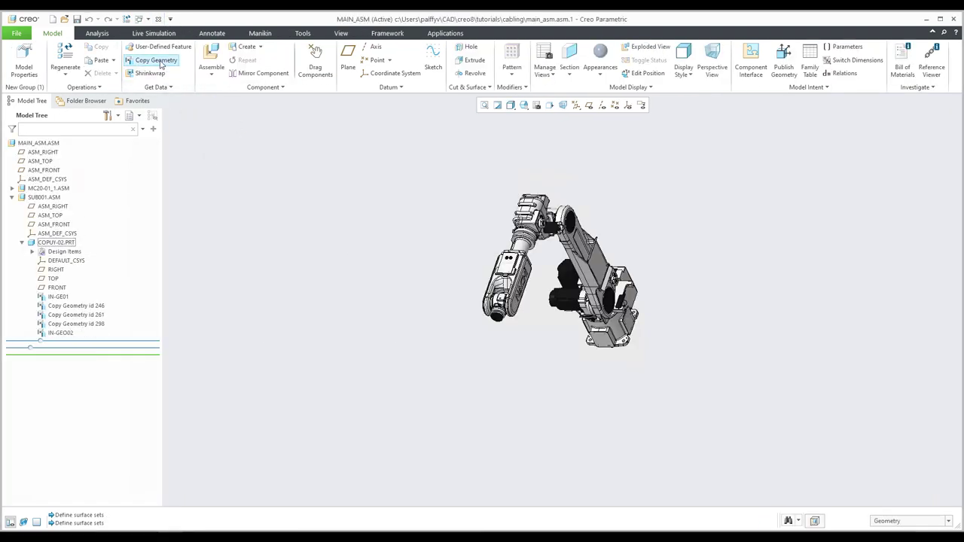
click(306, 316)
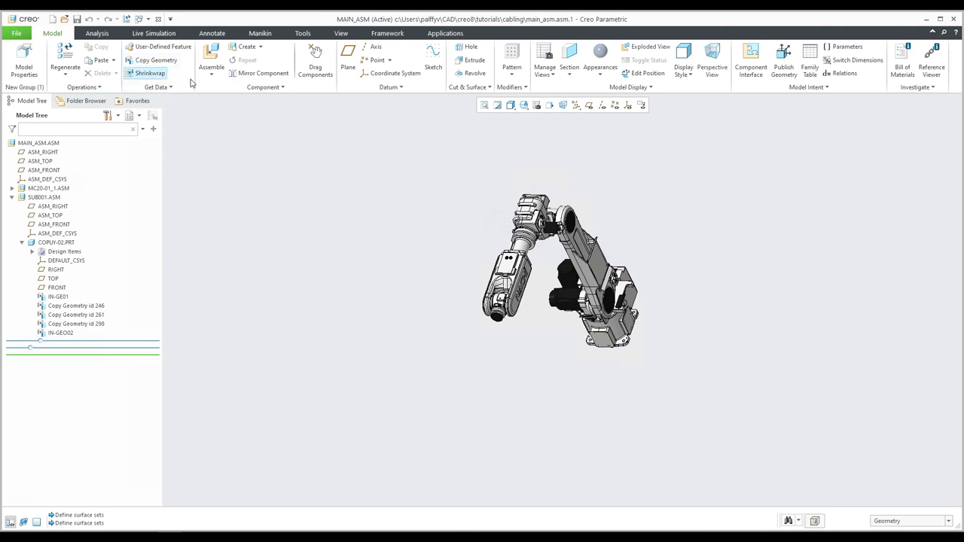
Delete COPUY-02.PRT from the SUB001.ASM subassembly.
click(65, 244)
key(Delete)
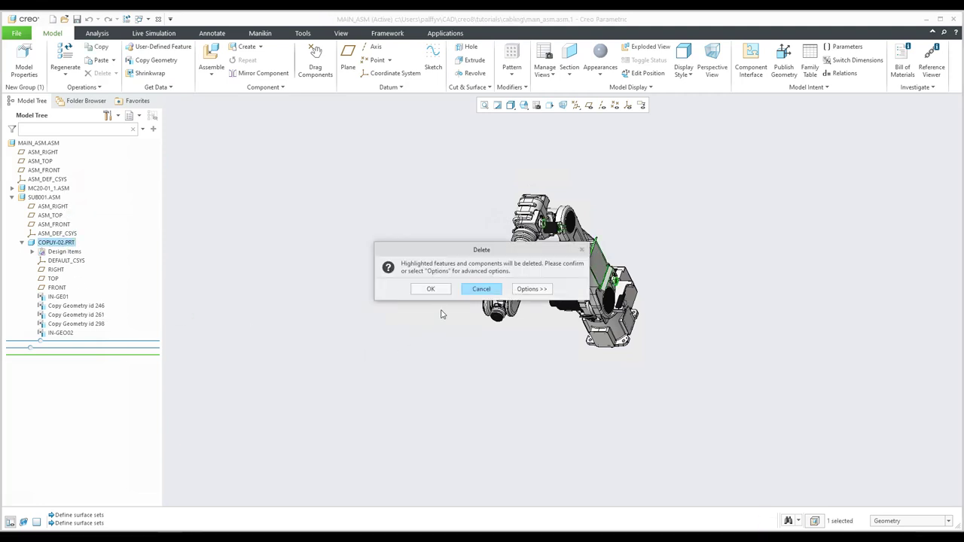
click(413, 293)
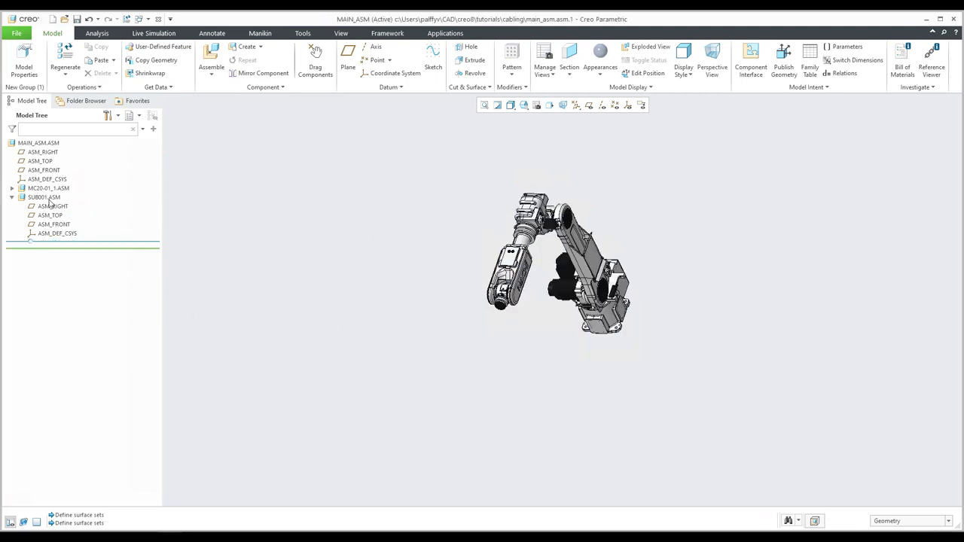
Activate SUB001.ASM, create the solid part copy-03 in it as a copy of solid.prt, and place the part.
click(53, 153)
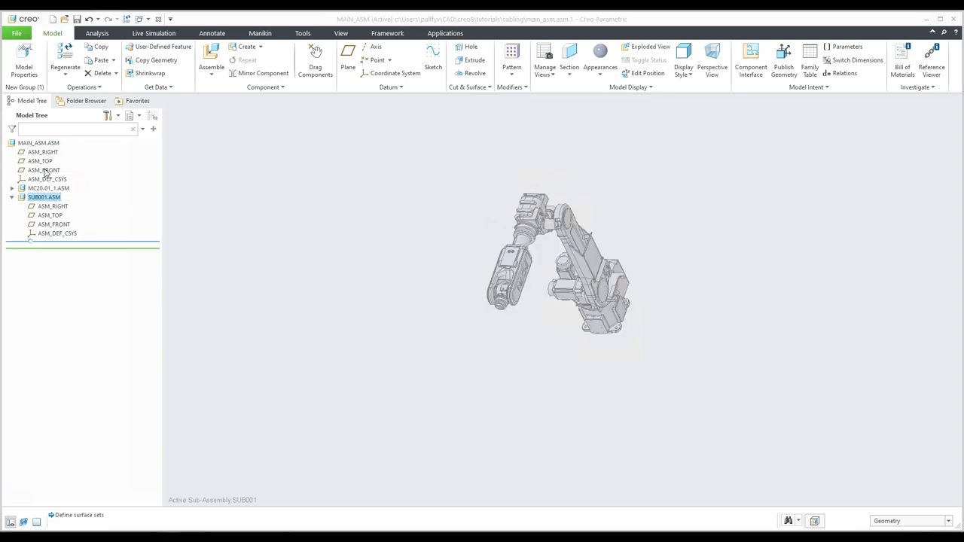
click(247, 50)
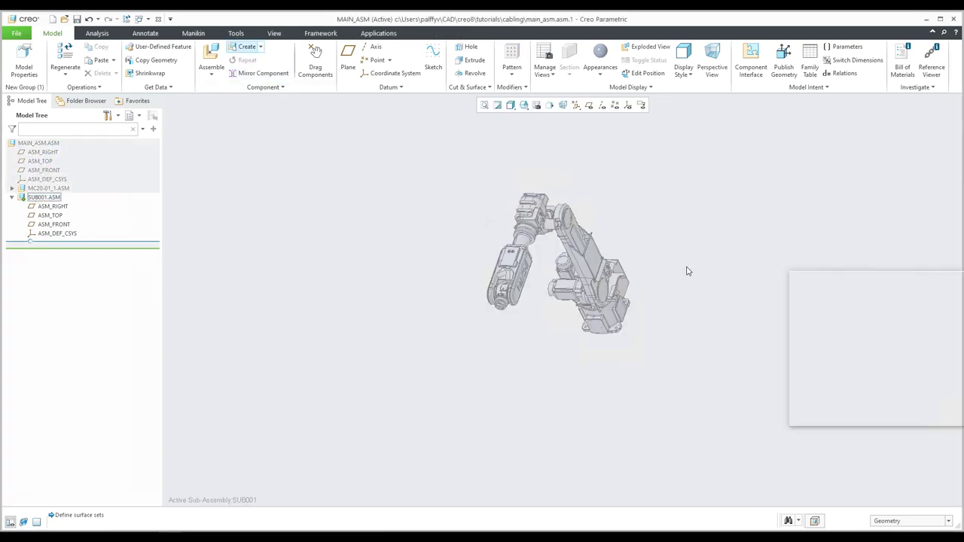
text(copy)
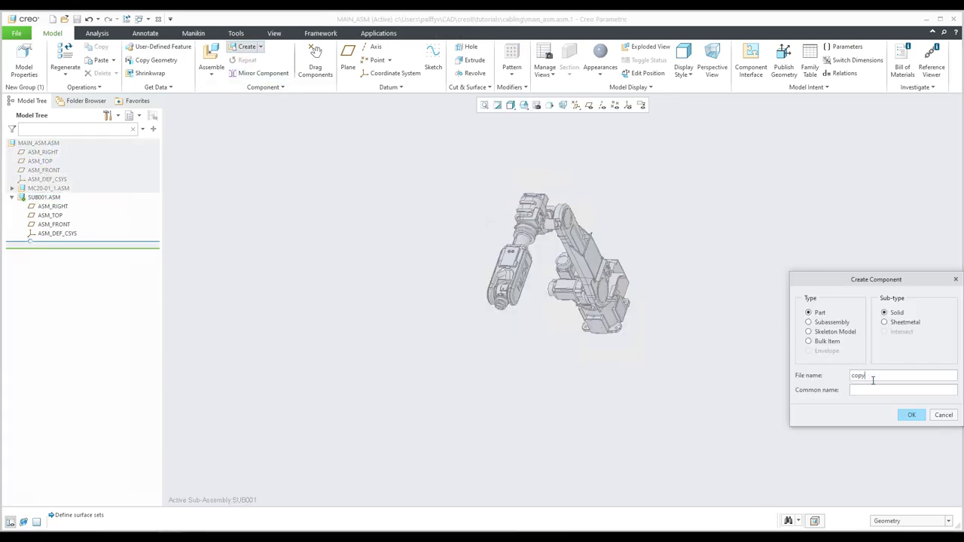
text(-03)
key(Return)
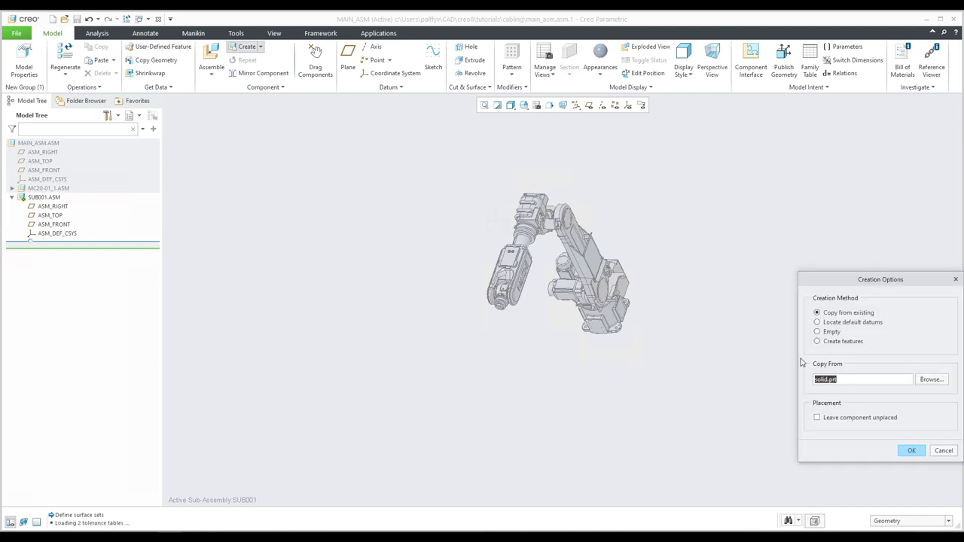
click(913, 450)
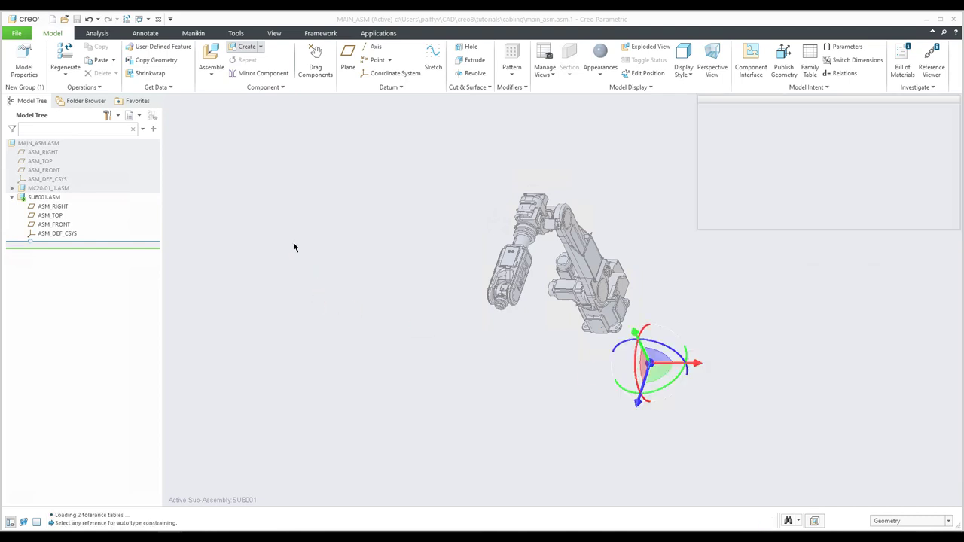
click(305, 145)
click(299, 246)
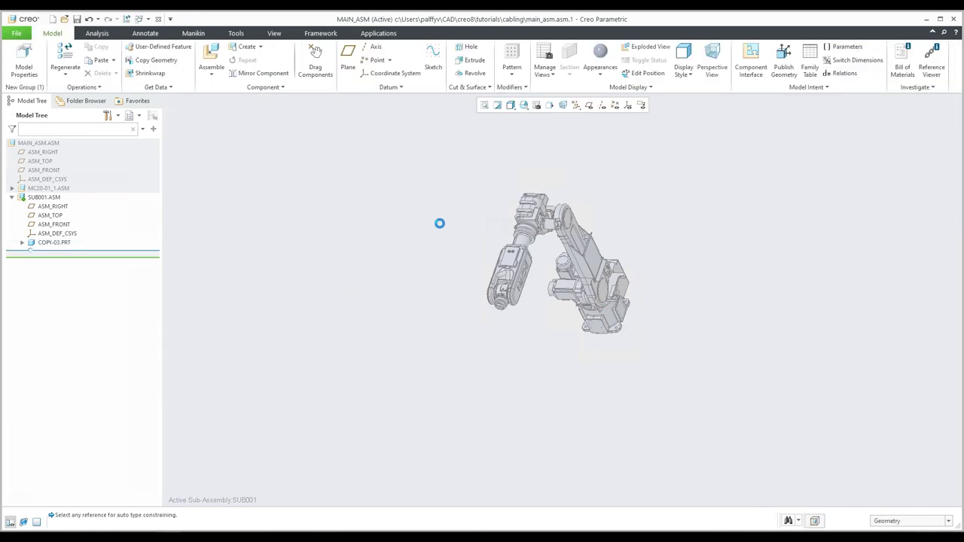
Activate COPY-03.PRT and start a Shrinkwrap that uses Autocollect all solid surfaces and excludes internal components.
click(60, 243)
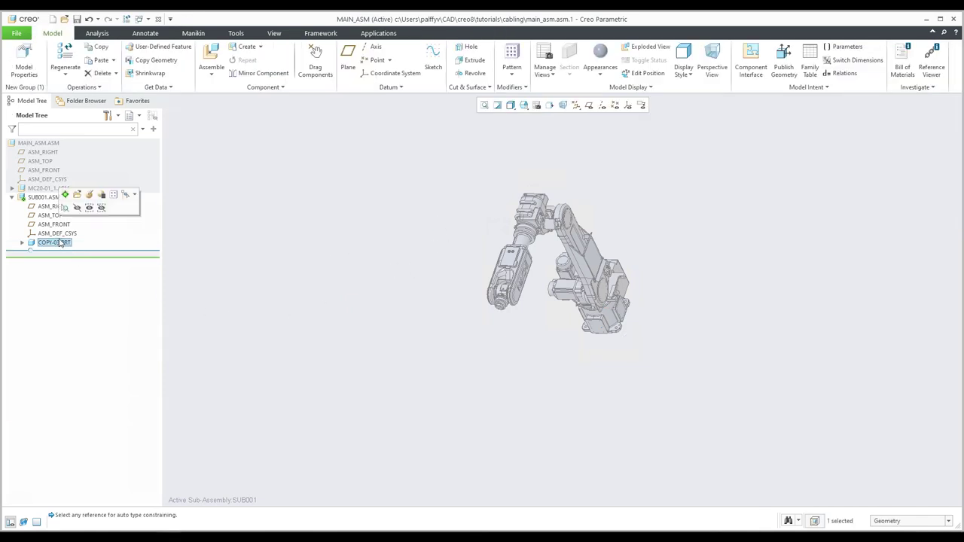
click(65, 194)
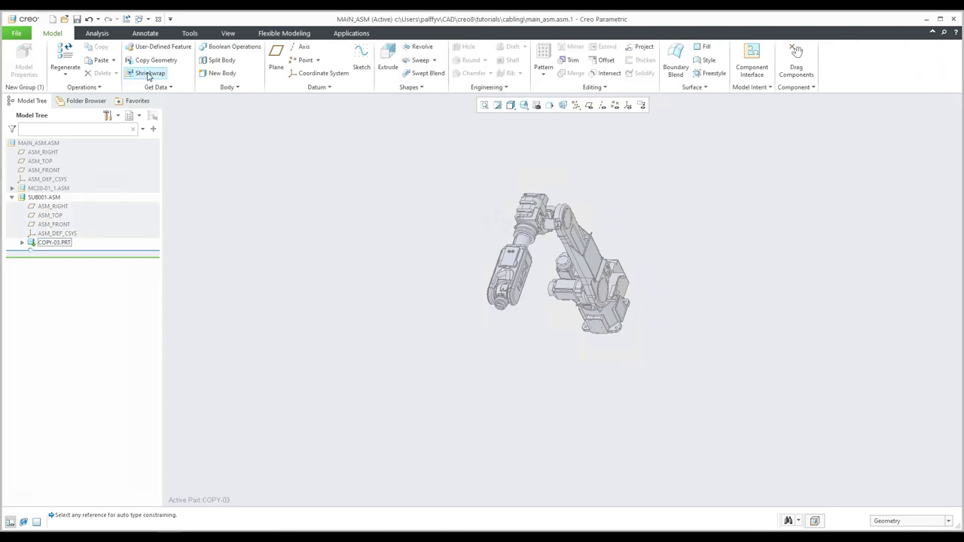
click(148, 75)
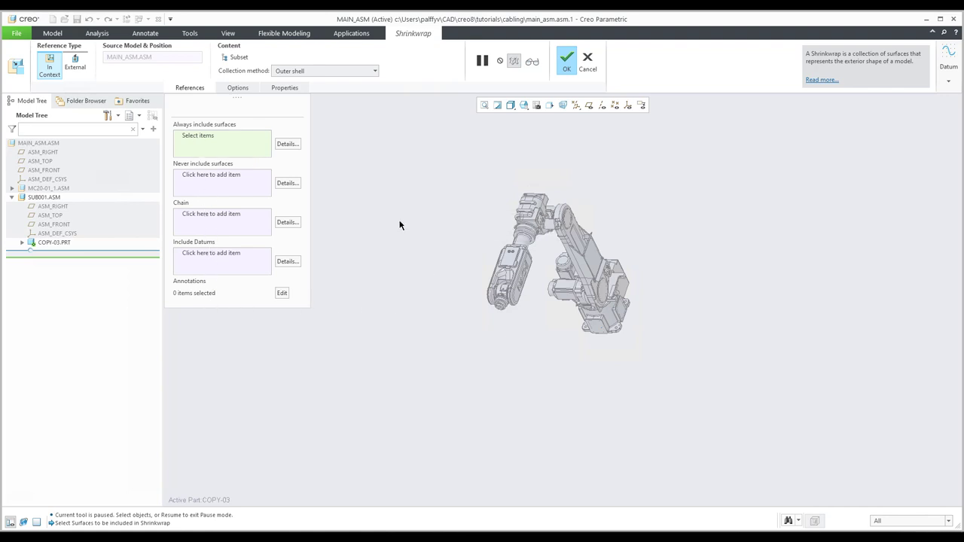
click(287, 73)
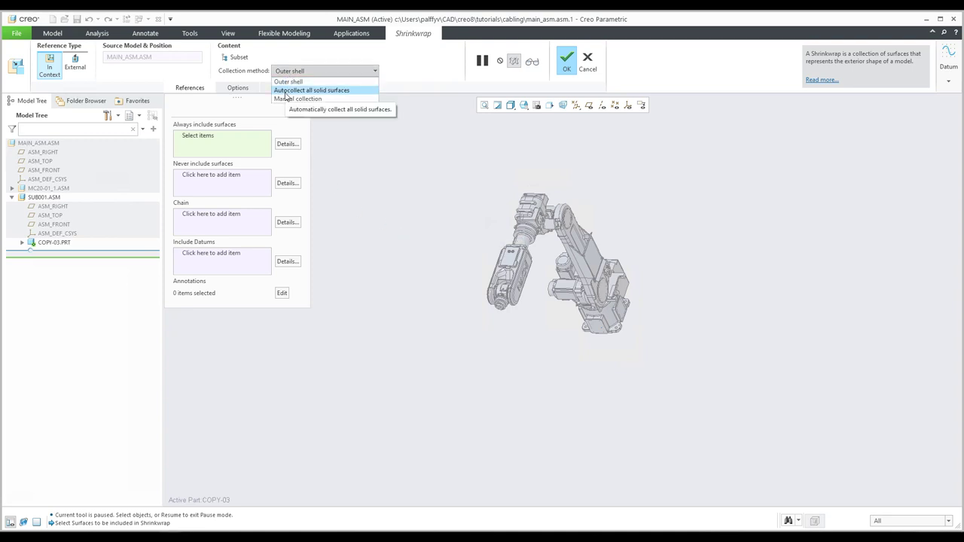
click(286, 91)
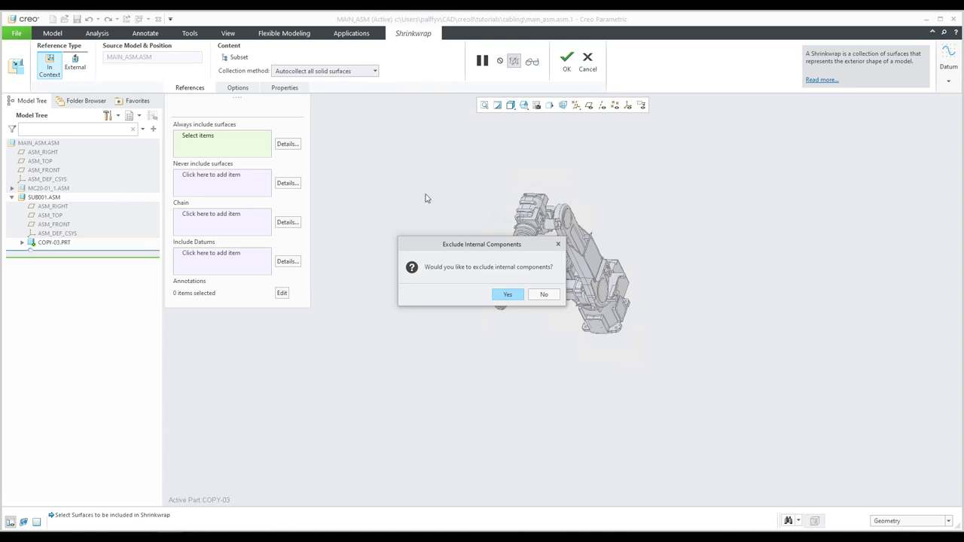
click(511, 295)
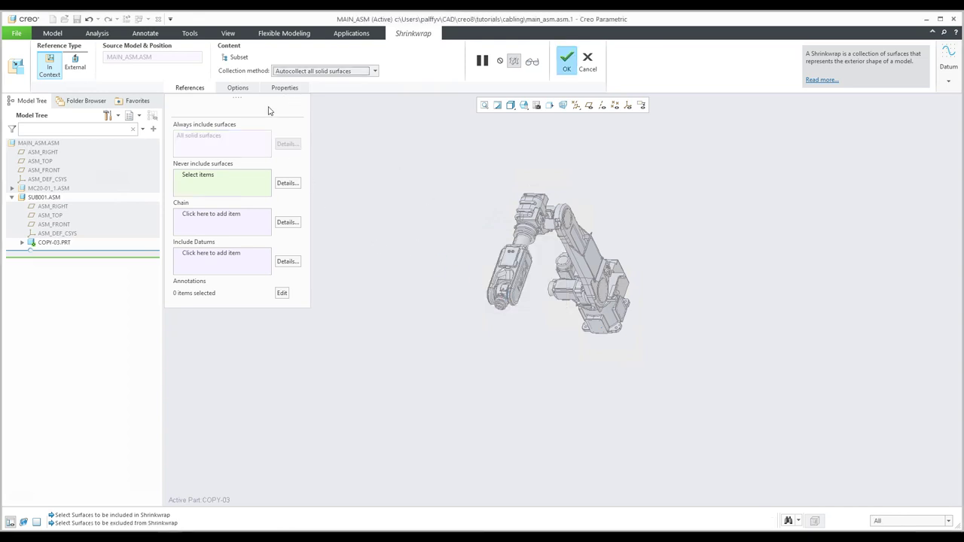
Open the Shrinkwrap component subset and set the top-level MAIN_ASM.ASM to Ignore.
click(235, 60)
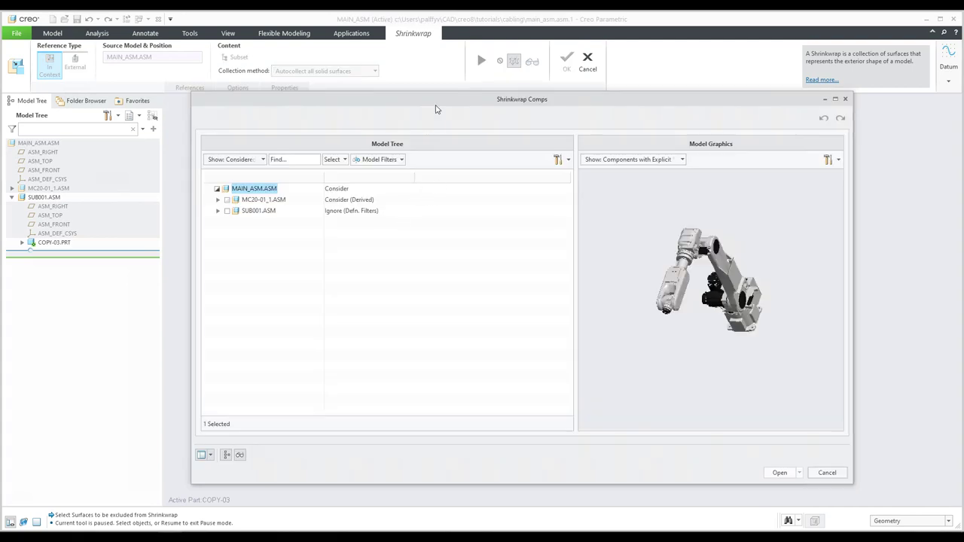
click(632, 161)
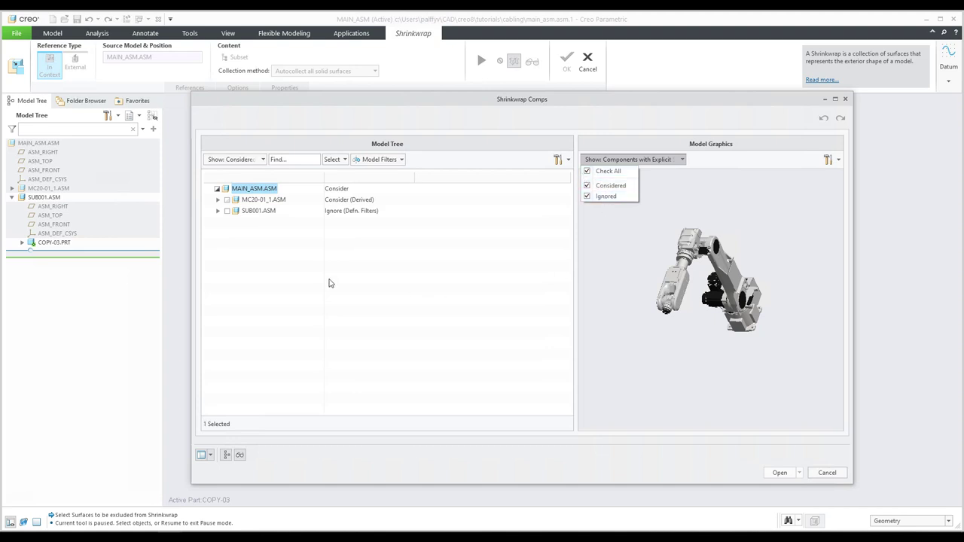
right_click(256, 193)
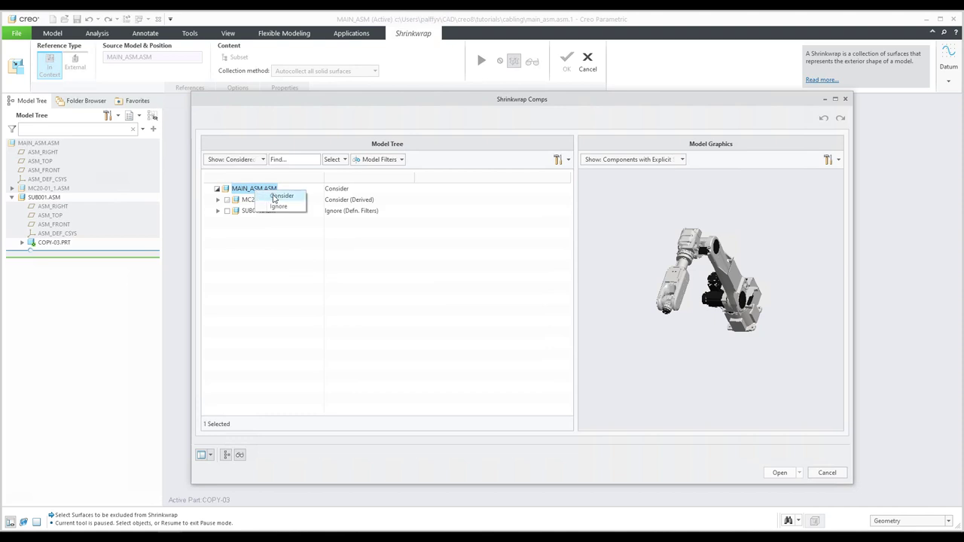
click(278, 206)
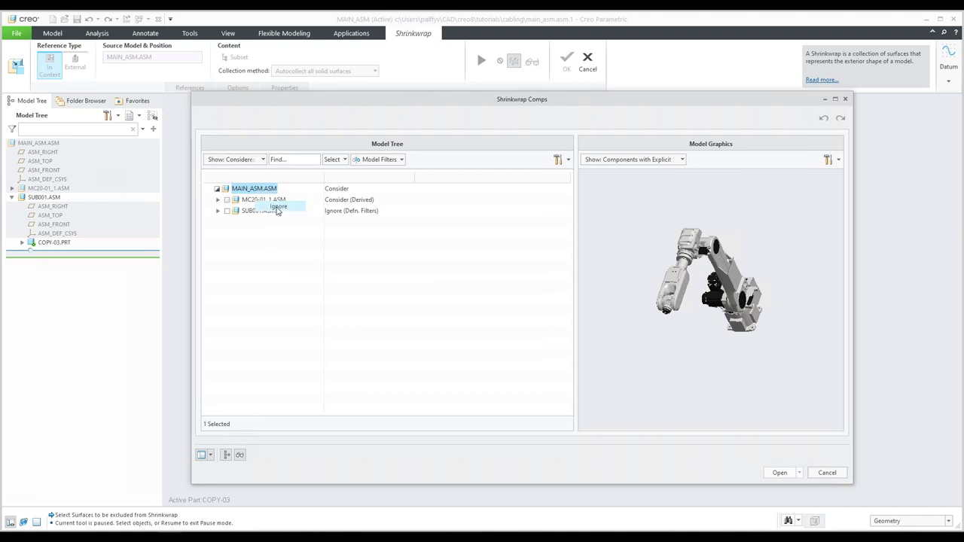
Set the base's round fitting and curved bracket, the arm's cover plate and the two upper-joint fittings to Consider, and accept the Shrinkwrap subset.
middle_drag(628, 291, 754, 311)
scroll(776, 313, up, 3)
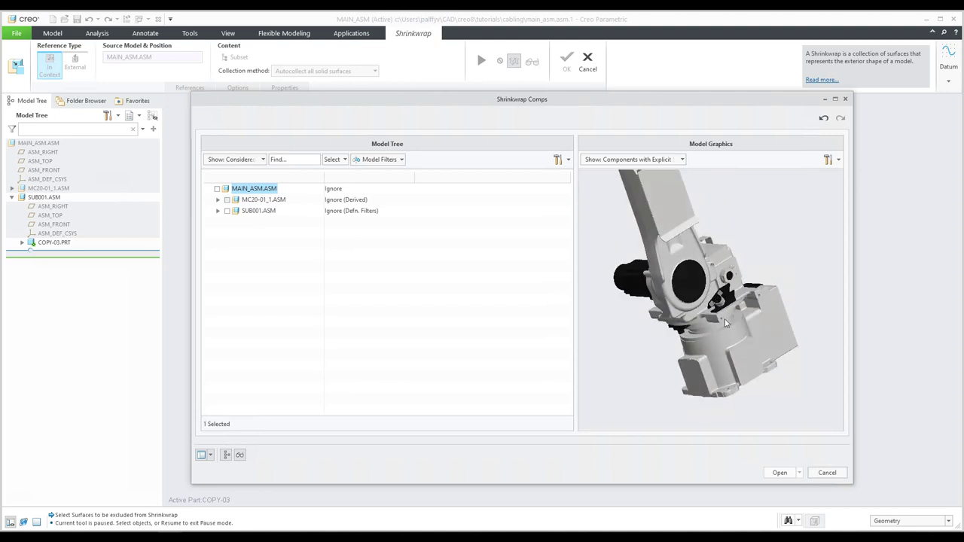
scroll(727, 323, up, 2)
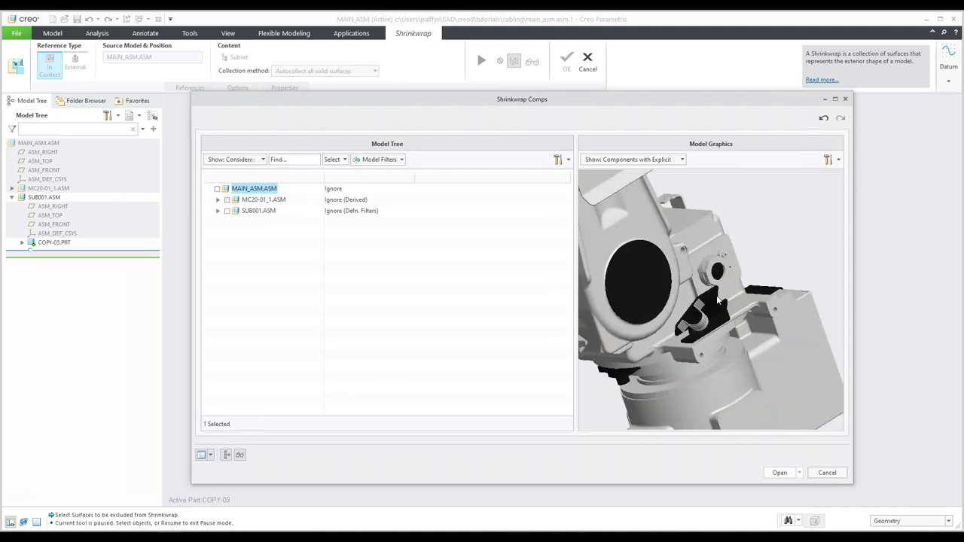
click(714, 286)
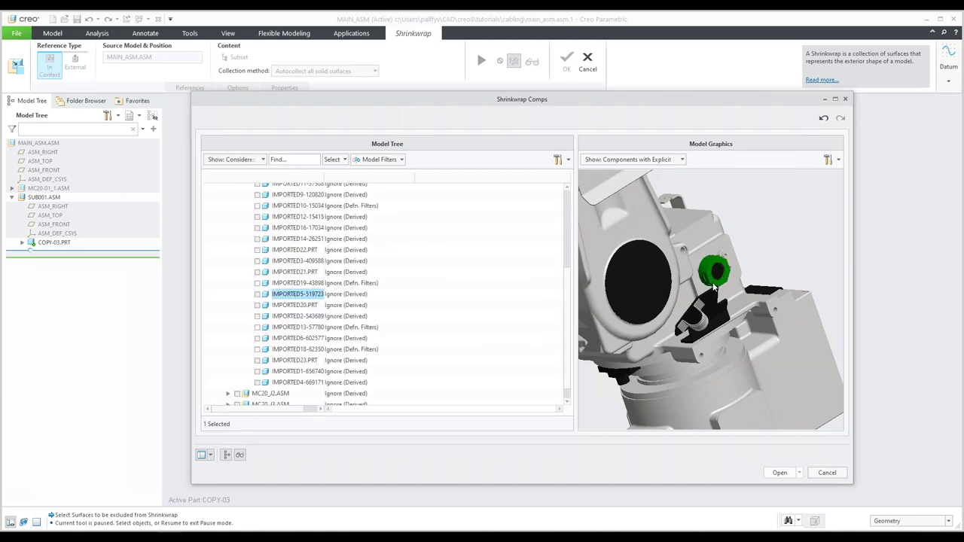
ctrl+click(704, 324)
scroll(729, 344, down, 3)
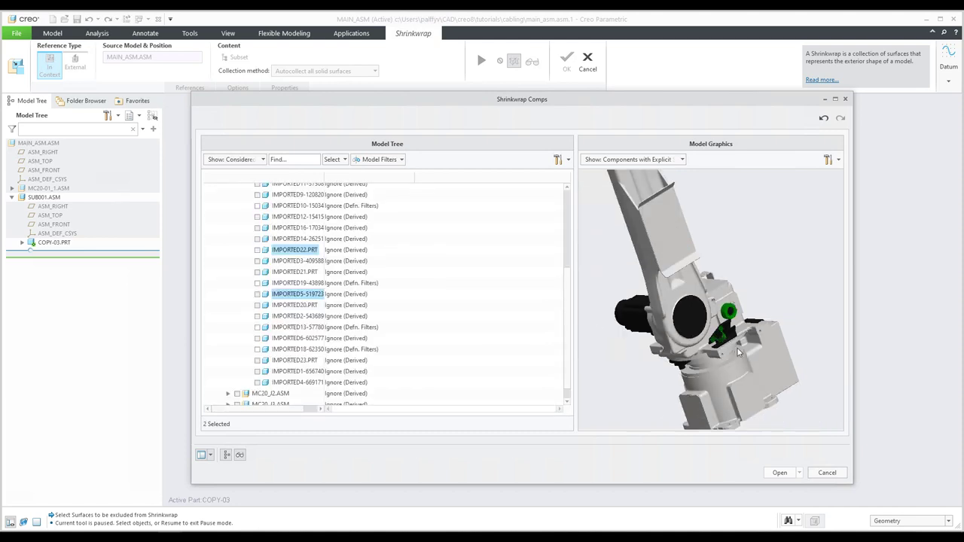
ctrl+click(672, 252)
scroll(674, 271, down, 3)
scroll(679, 289, up, 3)
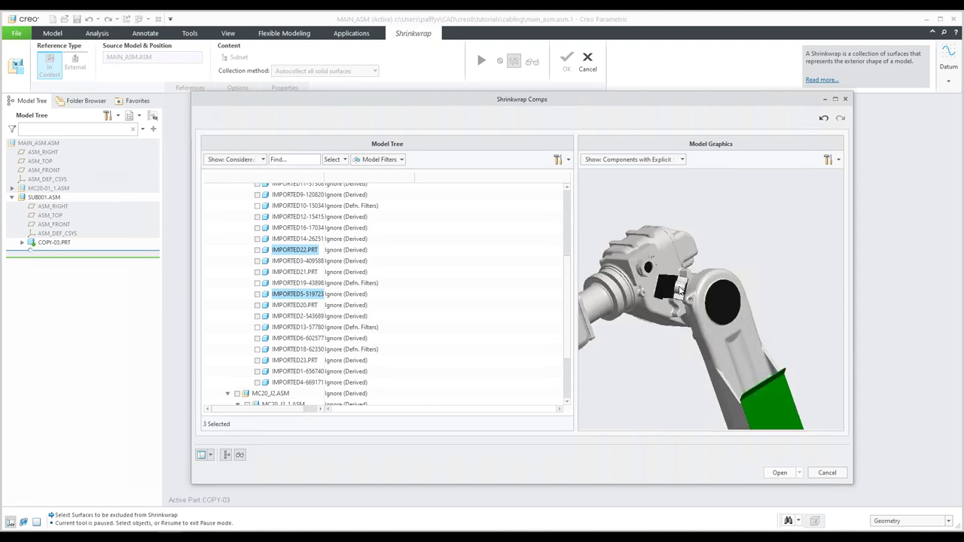
scroll(680, 288, up, 2)
ctrl+click(682, 292)
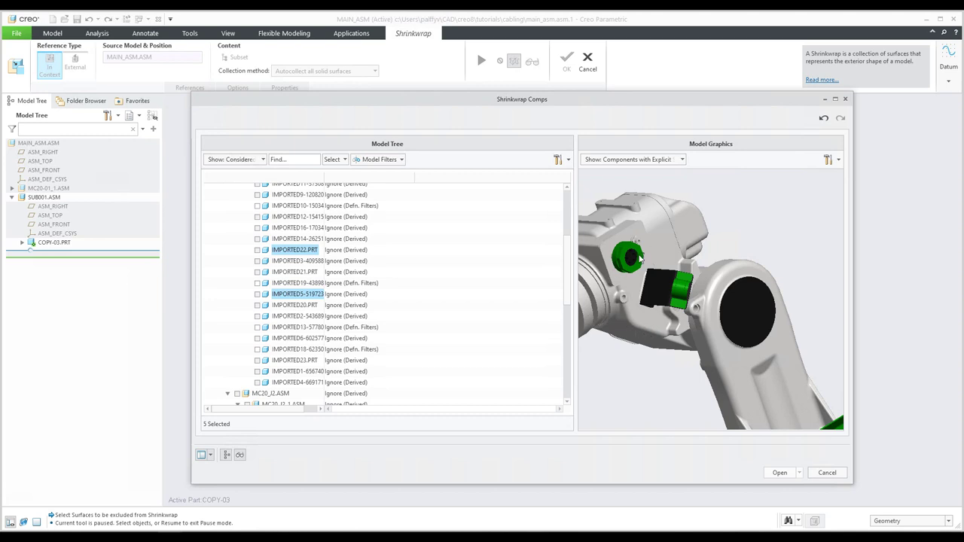
right_click(312, 252)
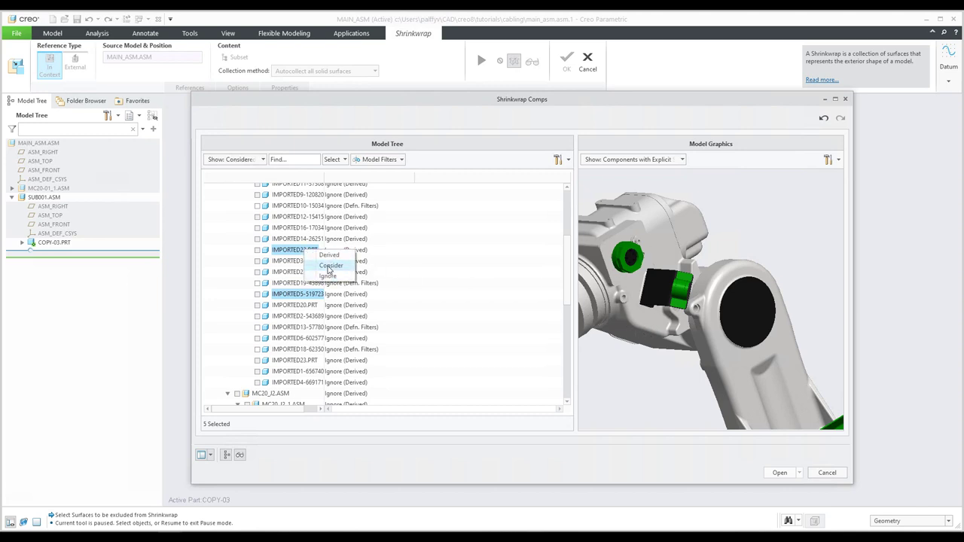
click(329, 267)
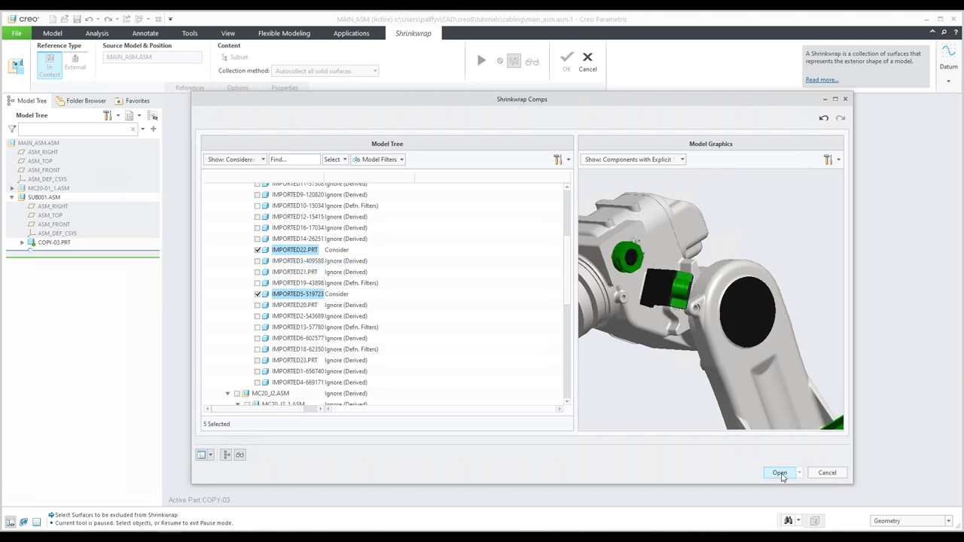
click(779, 473)
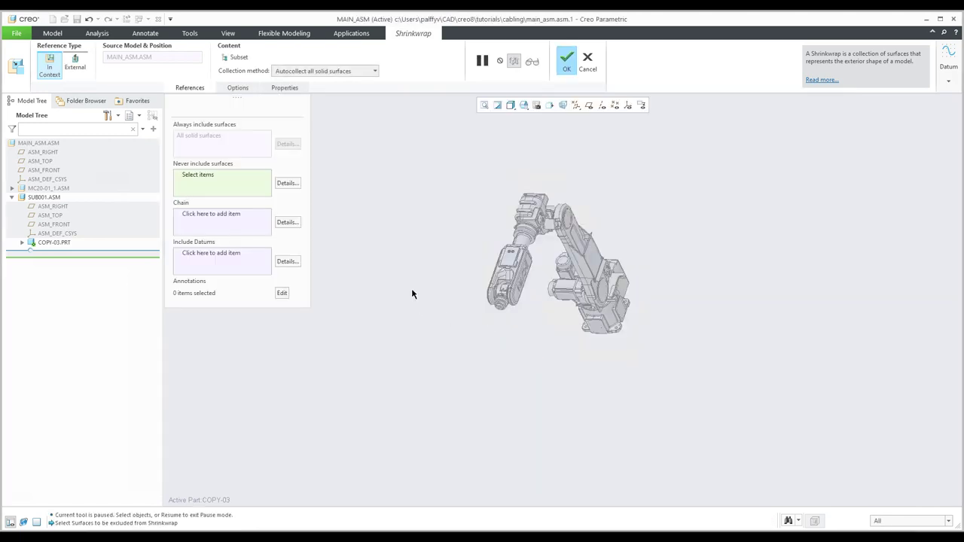
Set the Shrinkwrap's copied geometry update to No dependency and complete the feature.
click(237, 88)
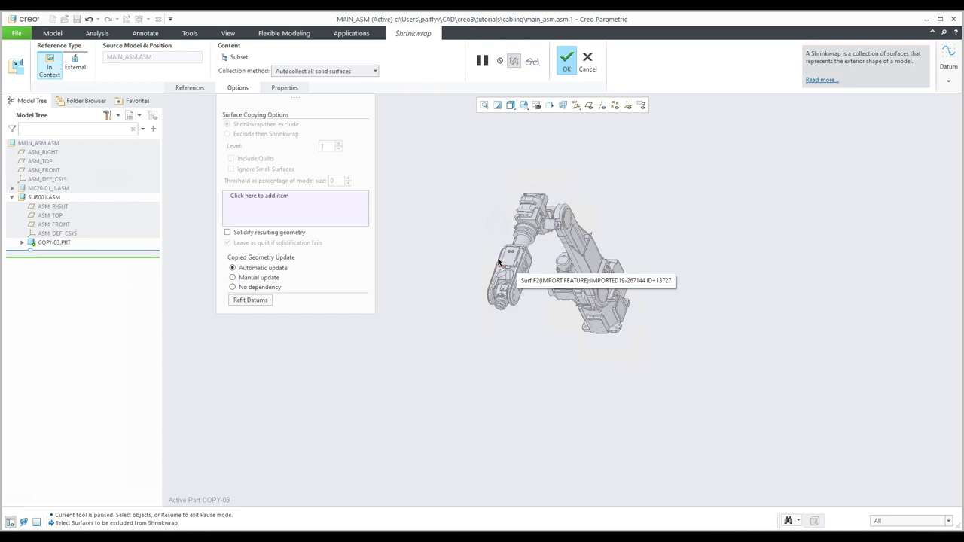
click(233, 288)
click(598, 294)
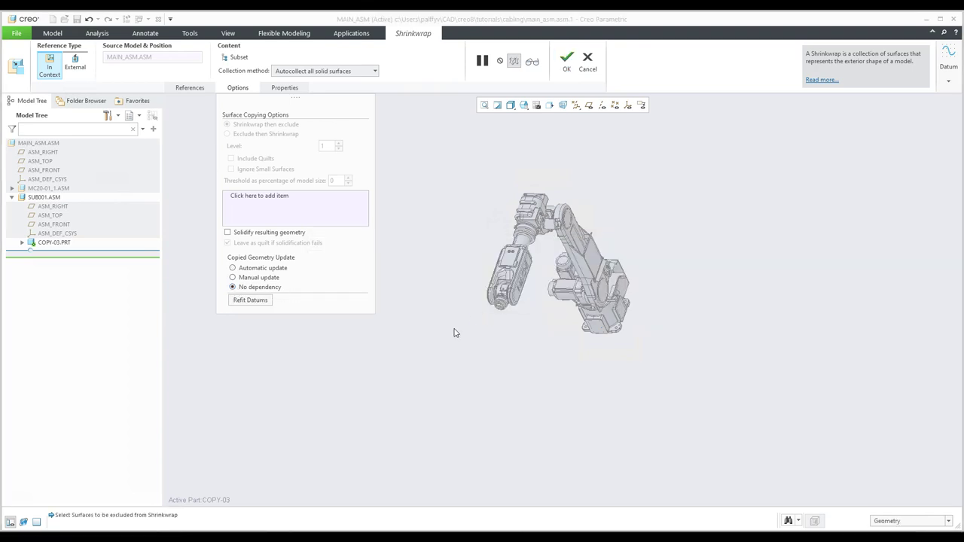
click(567, 60)
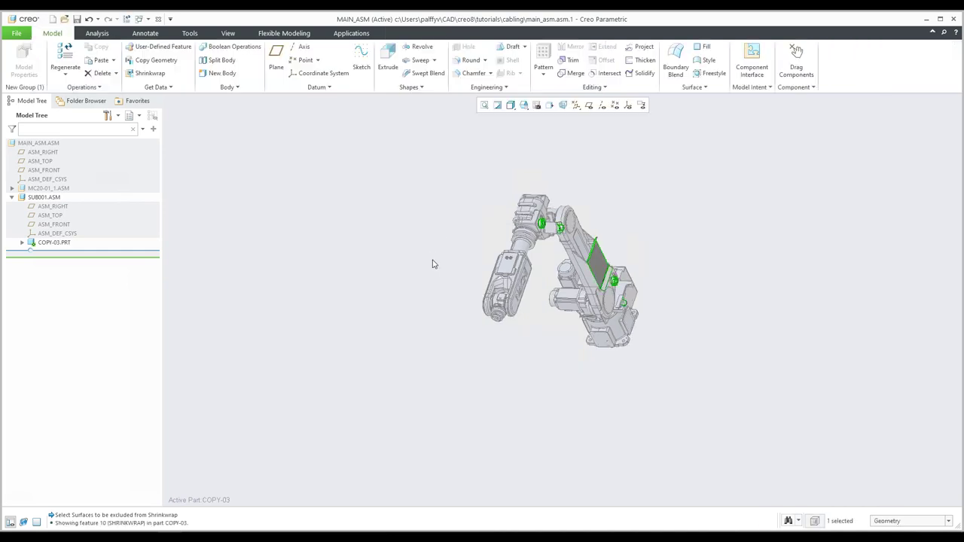
Open COPY-03.PRT in its own window and inspect the copied robot geometry.
click(50, 243)
right_click(50, 244)
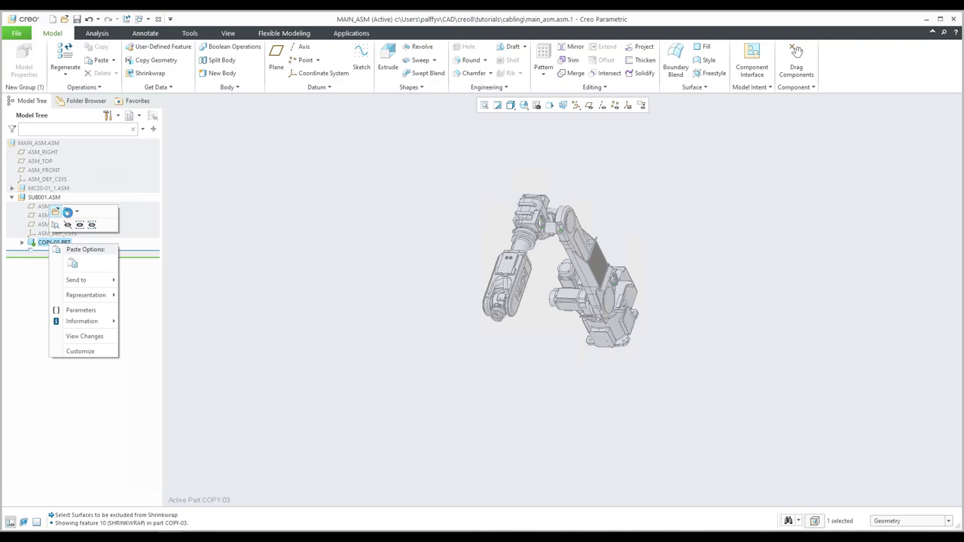
click(56, 213)
middle_drag(559, 270, 543, 289)
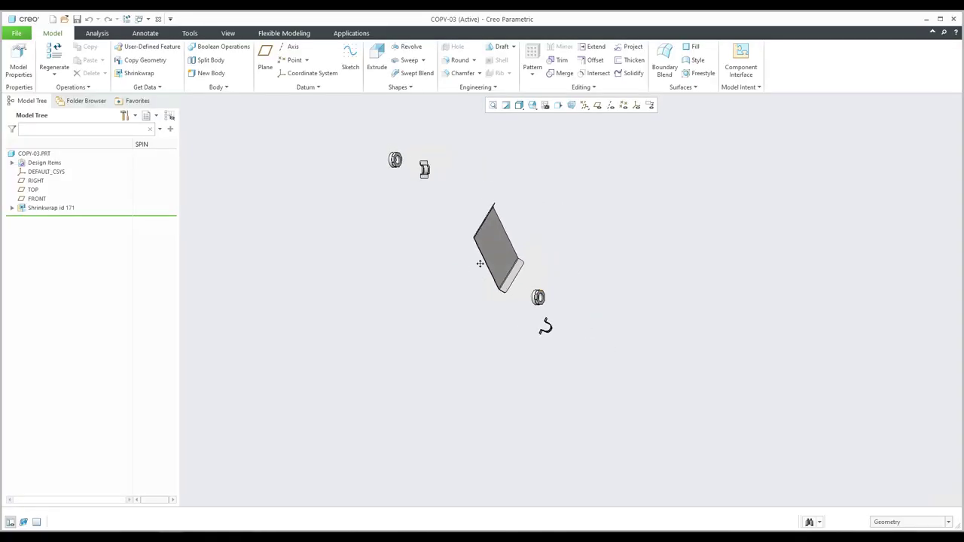
shift+middle_drag(477, 263, 545, 291)
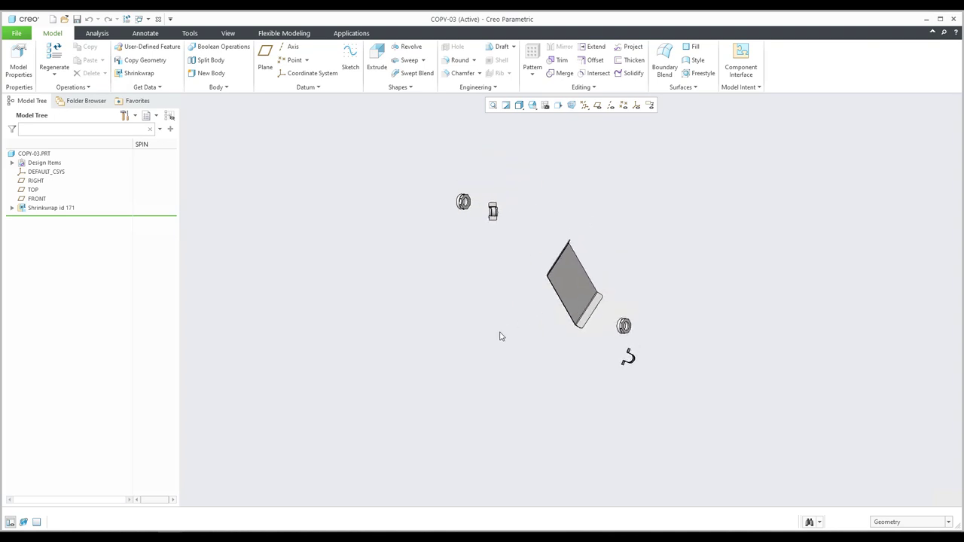
Examine the Ref Copy Geom features under the Shrinkwrap in COPY-03.PRT, and close the part window to return to MAIN_ASM.
click(40, 210)
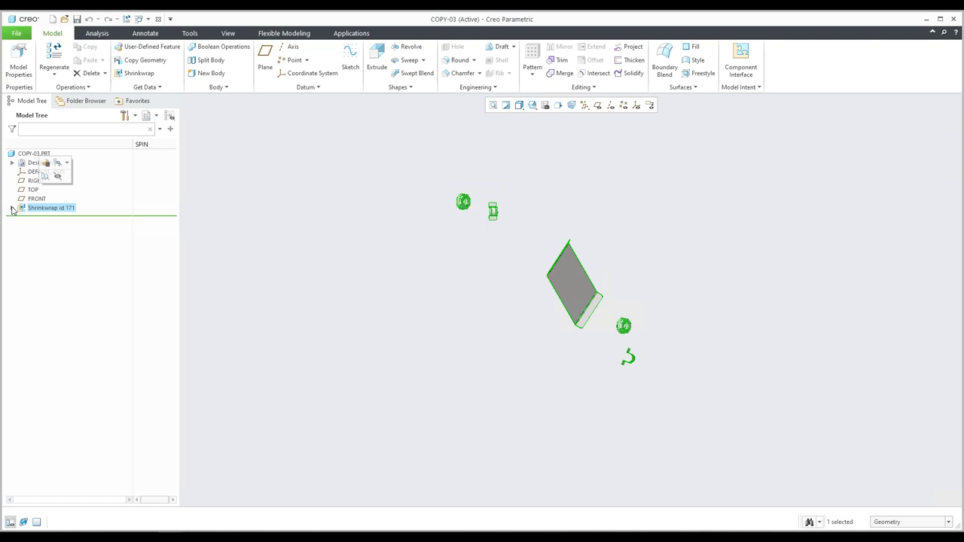
click(12, 209)
click(71, 244)
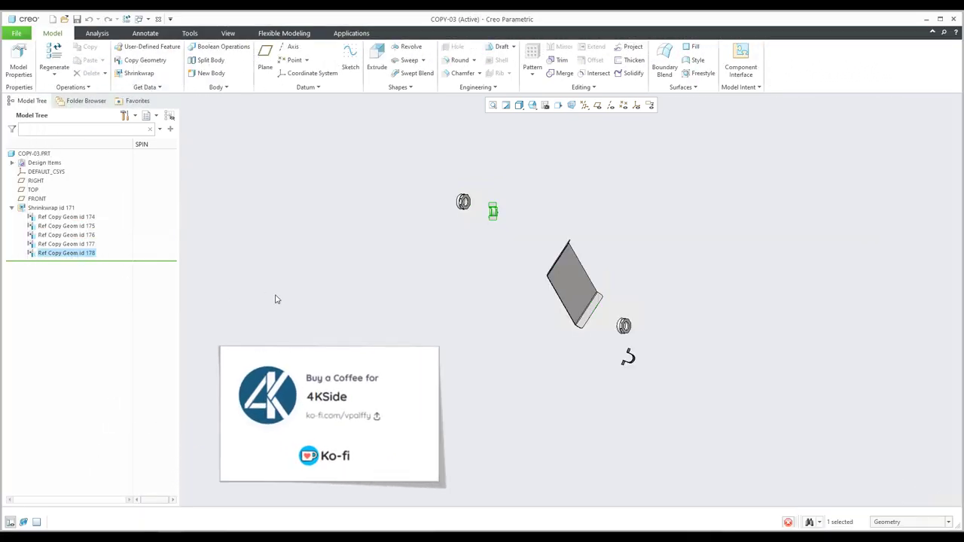
click(415, 325)
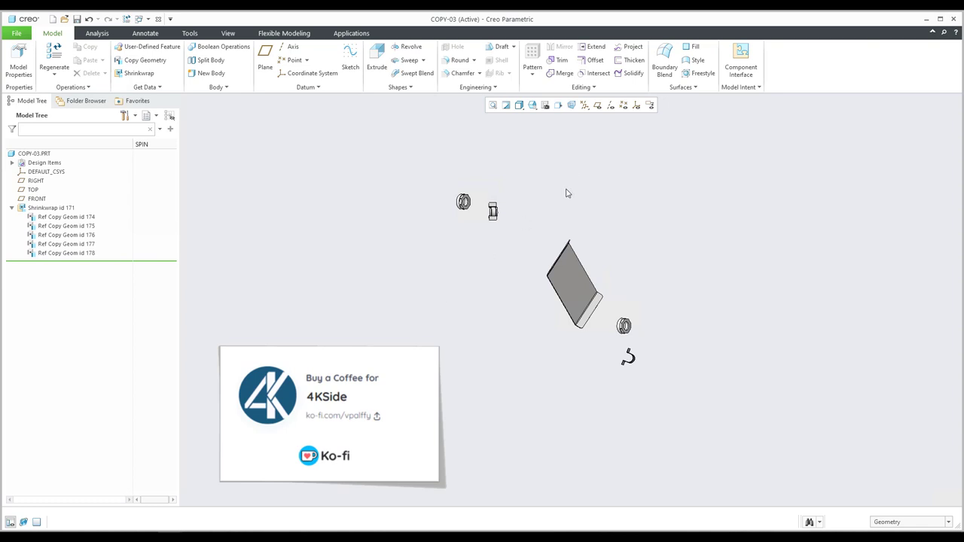
middle_drag(557, 241, 547, 231)
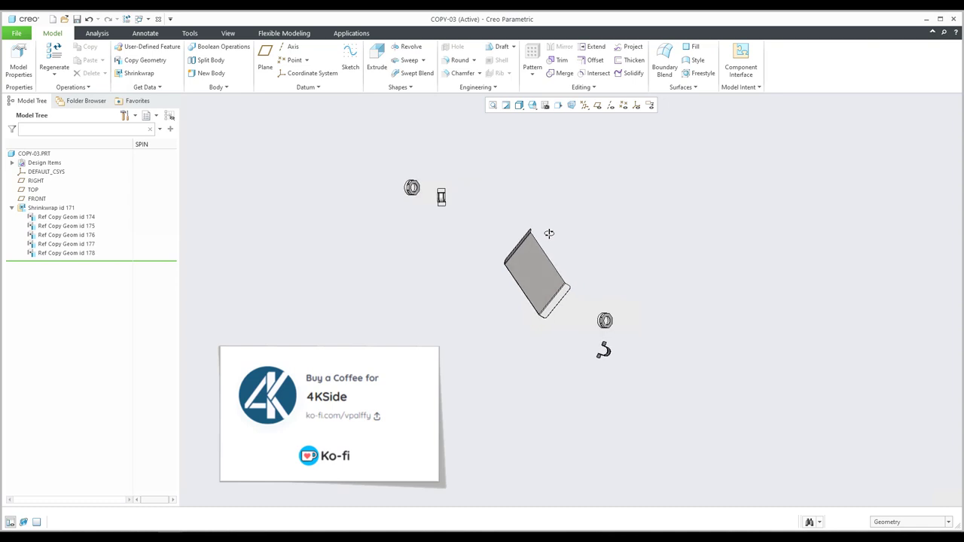
key(ctrl+w)
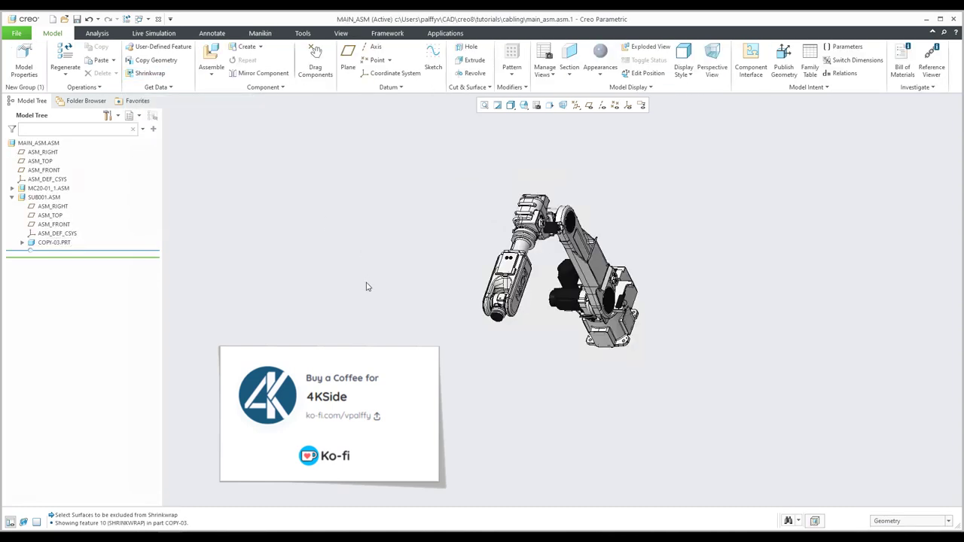